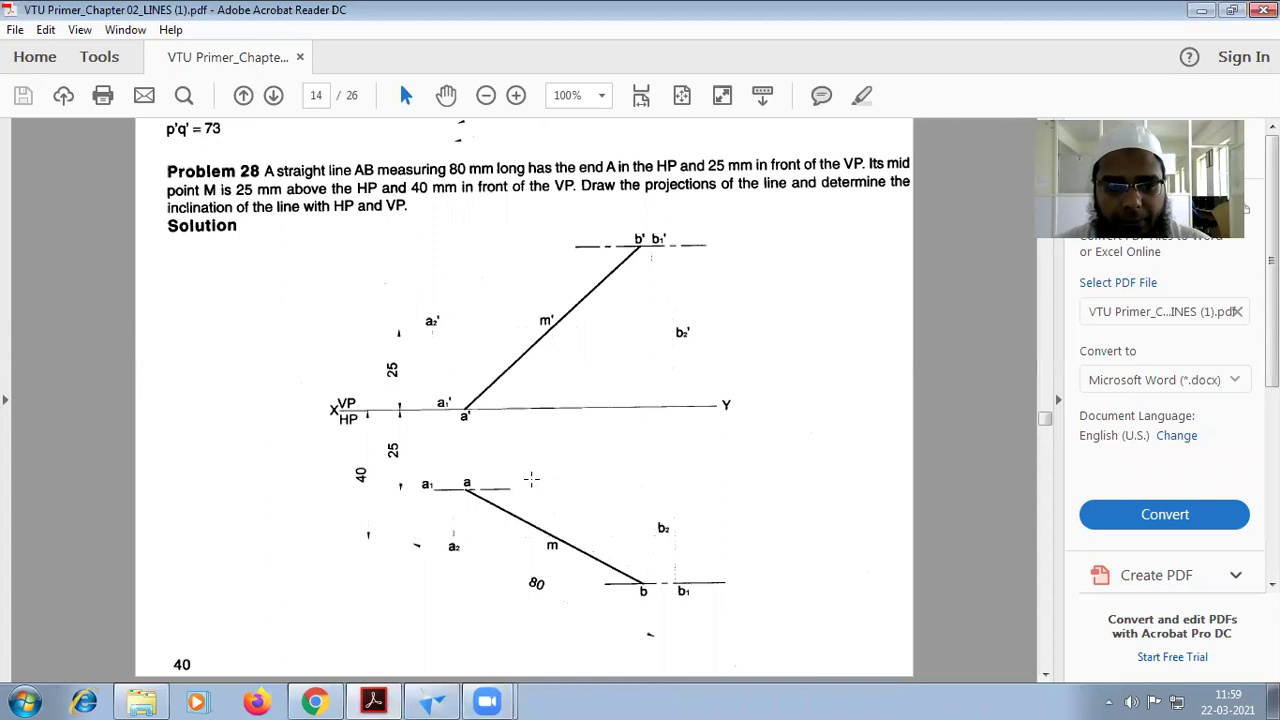
Step: Draw a thin horizontal XY reference line across Sheet2
left_click(432, 702)
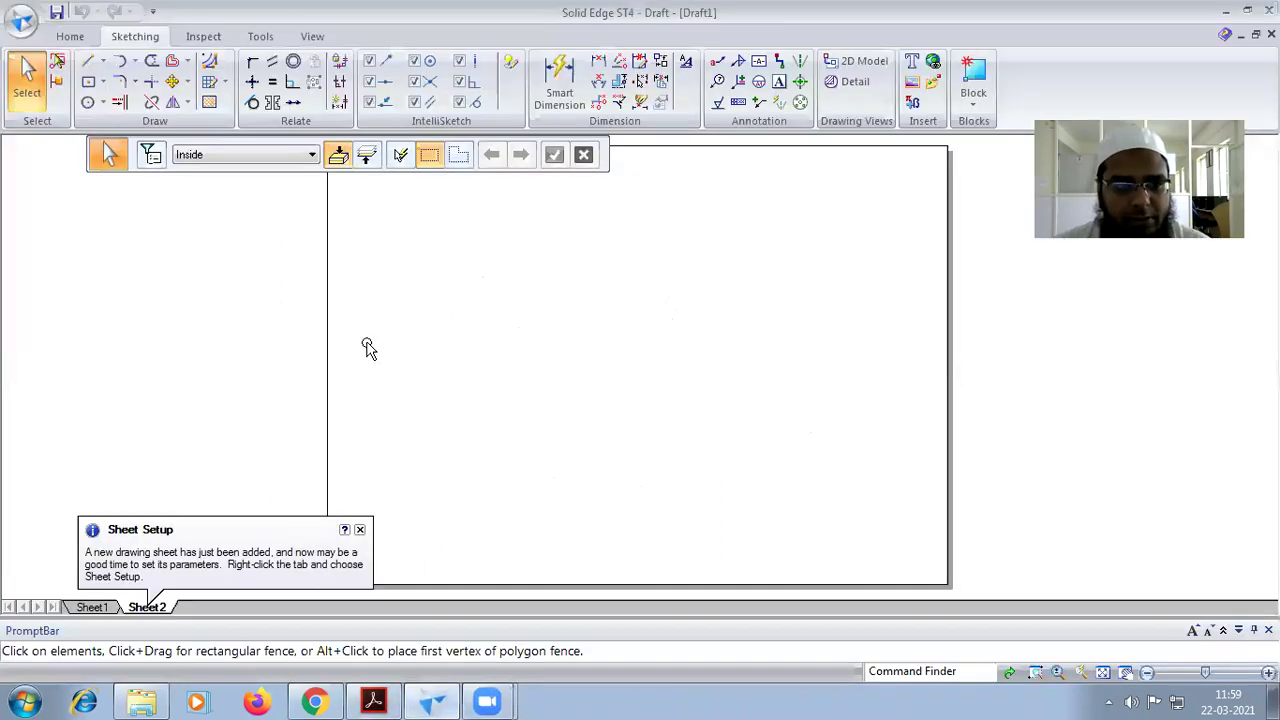
left_click(88, 61)
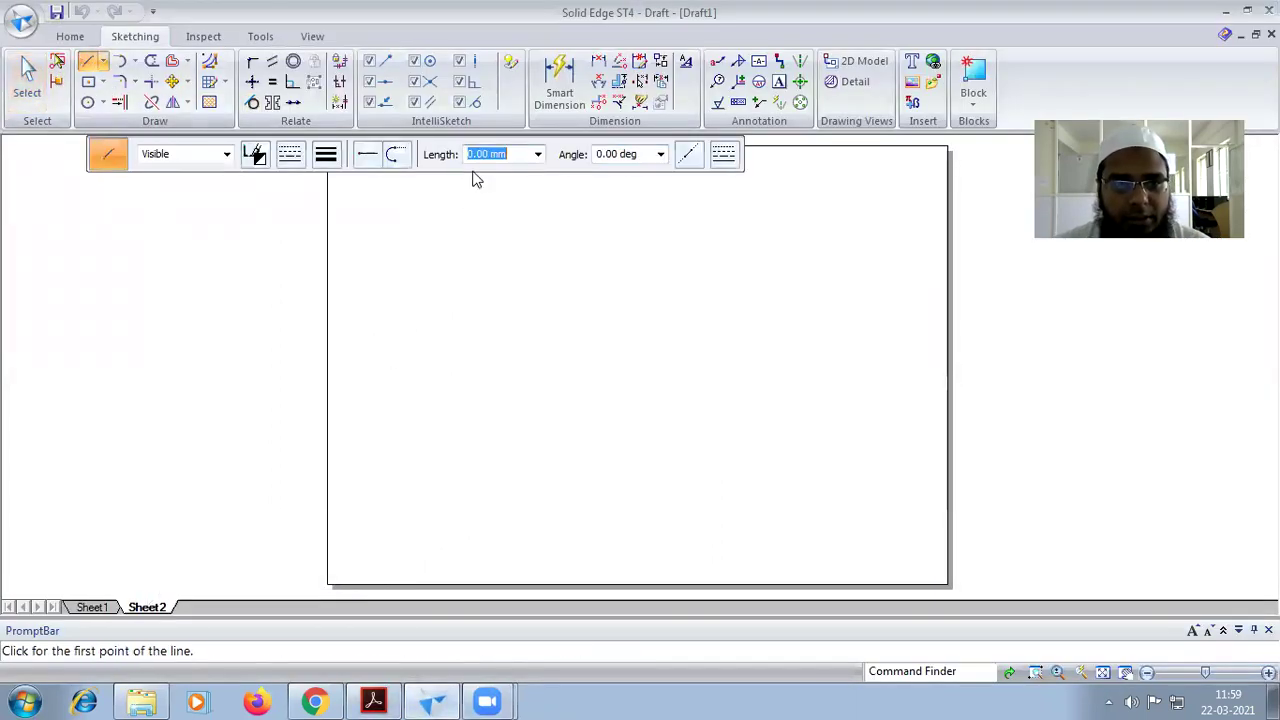
left_click(326, 155)
left_click(340, 193)
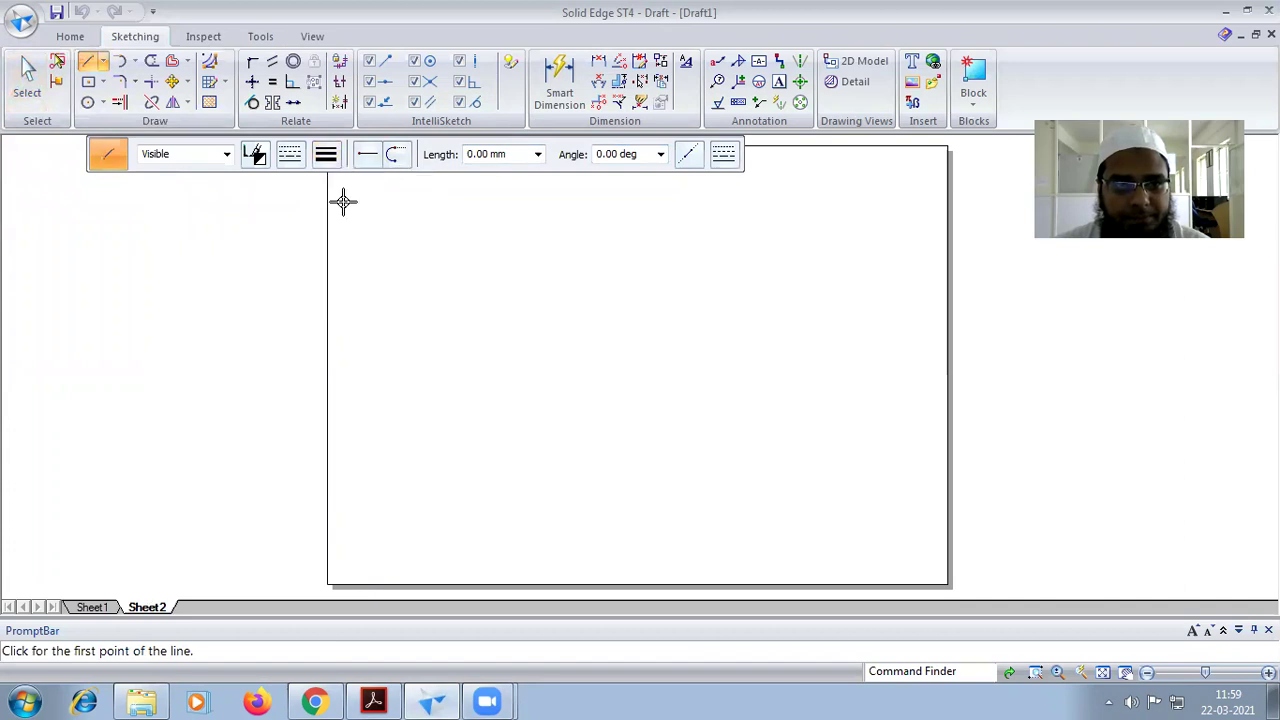
left_click(333, 369)
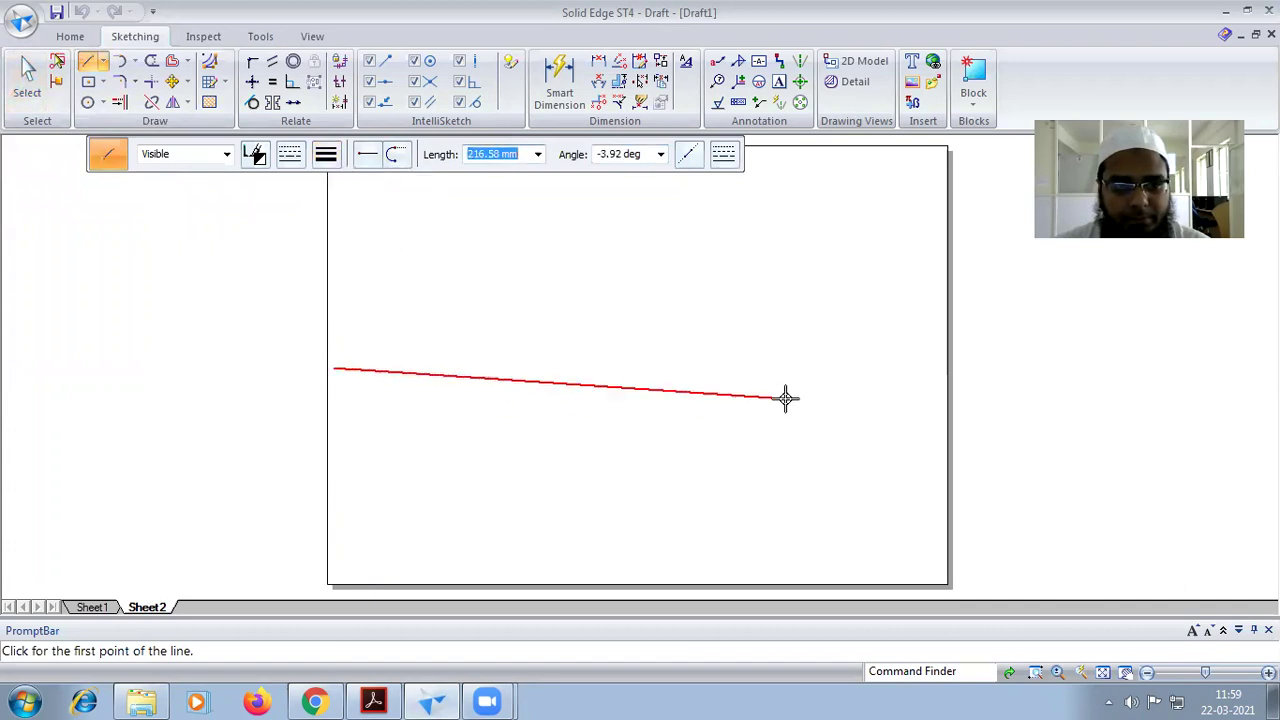
left_click(938, 368)
Step: Label the XY line with vp above and hp below, checking the problem PDF
left_click(780, 83)
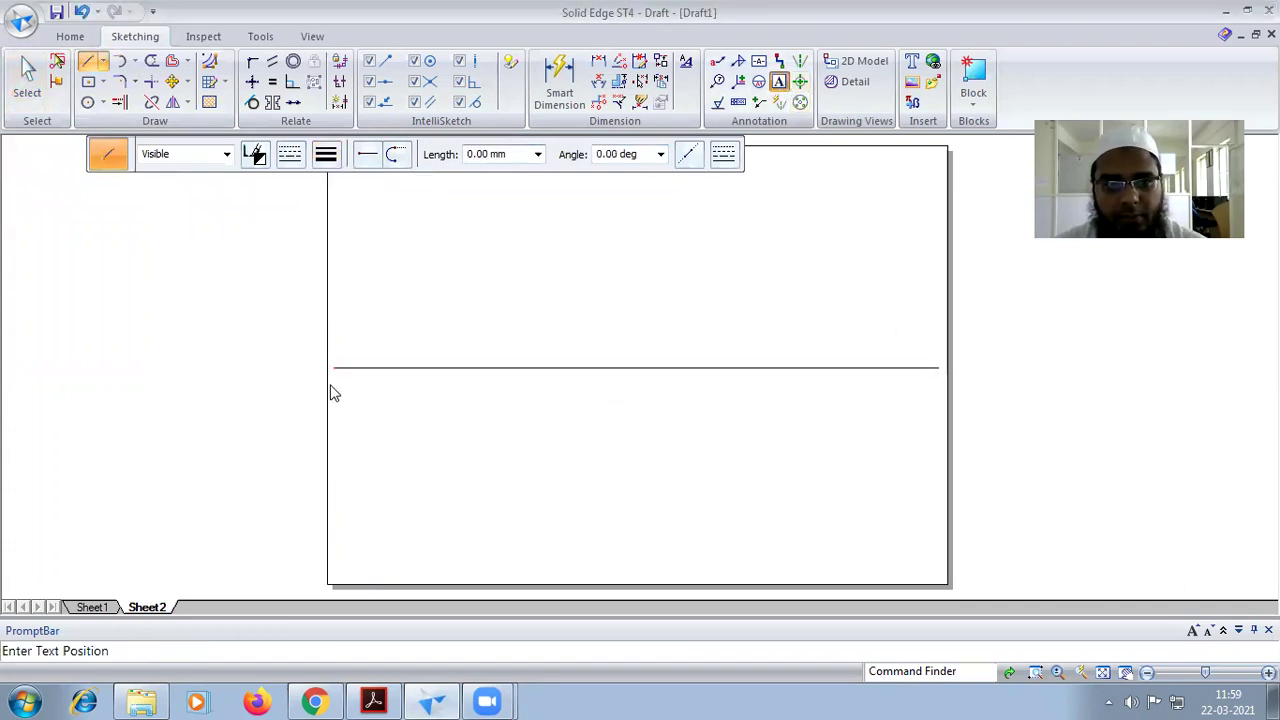
left_click(336, 375)
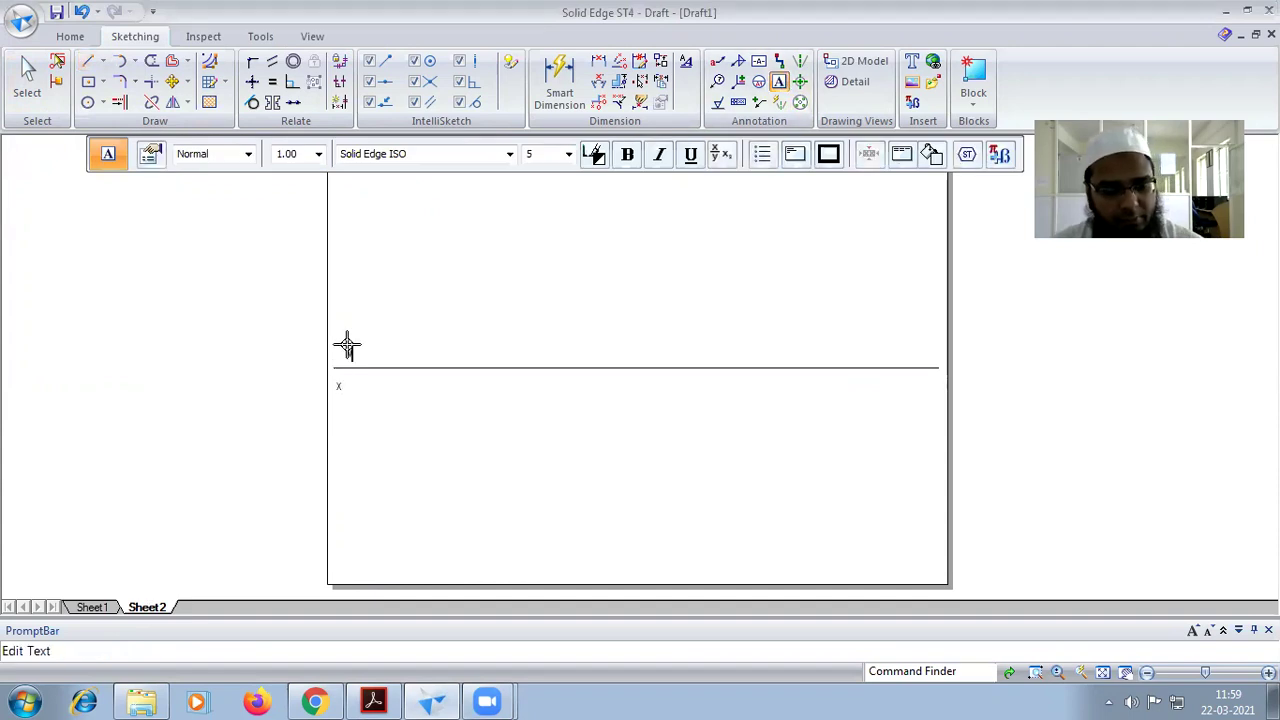
type("vp")
left_click(347, 380)
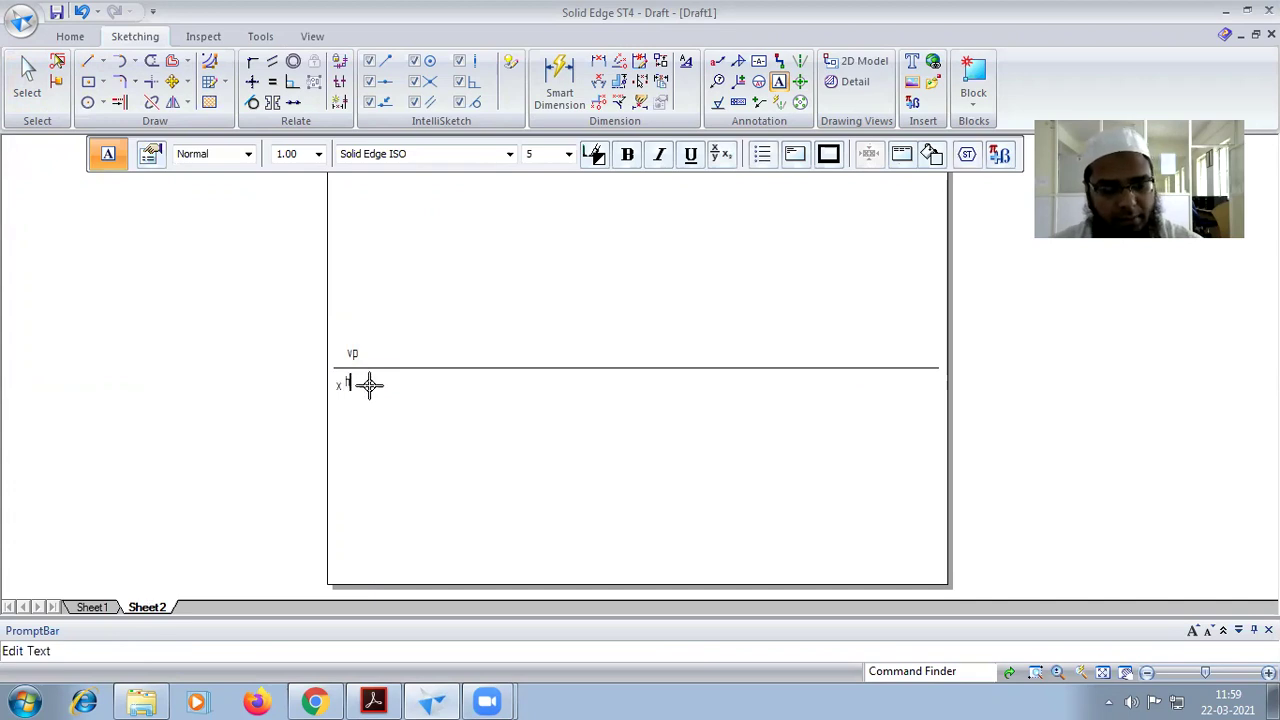
type("hp")
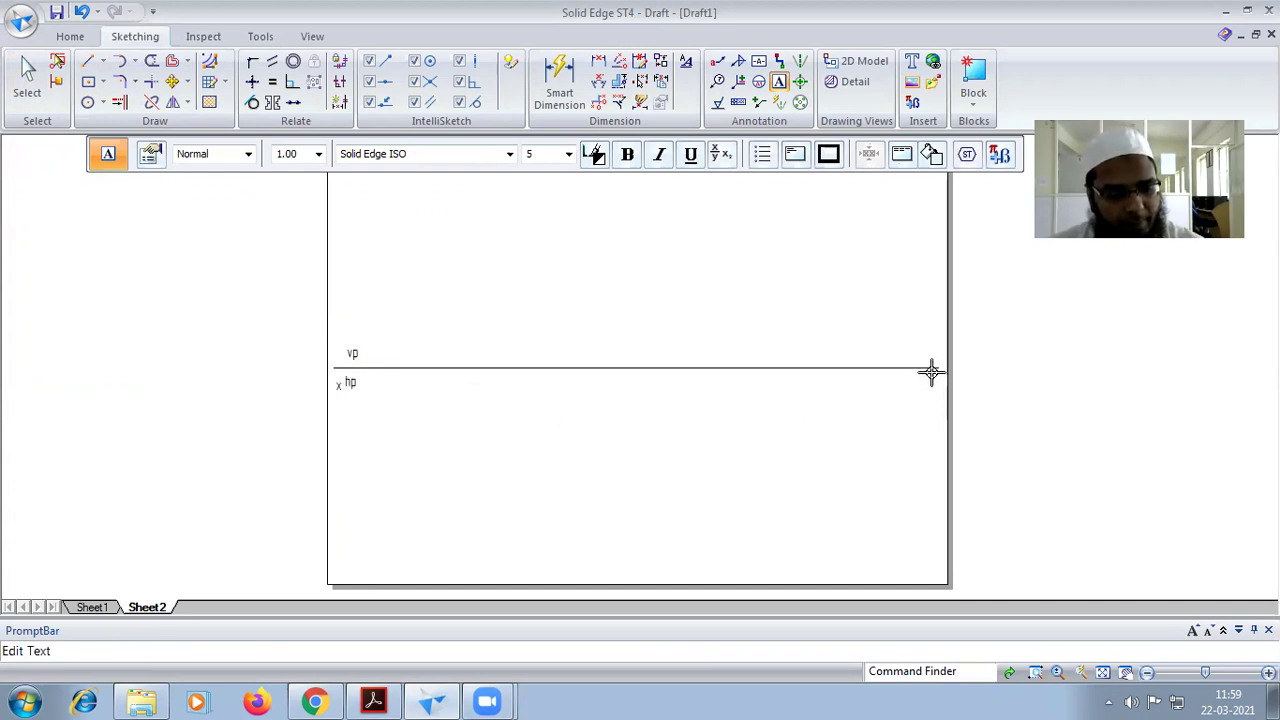
left_click(373, 702)
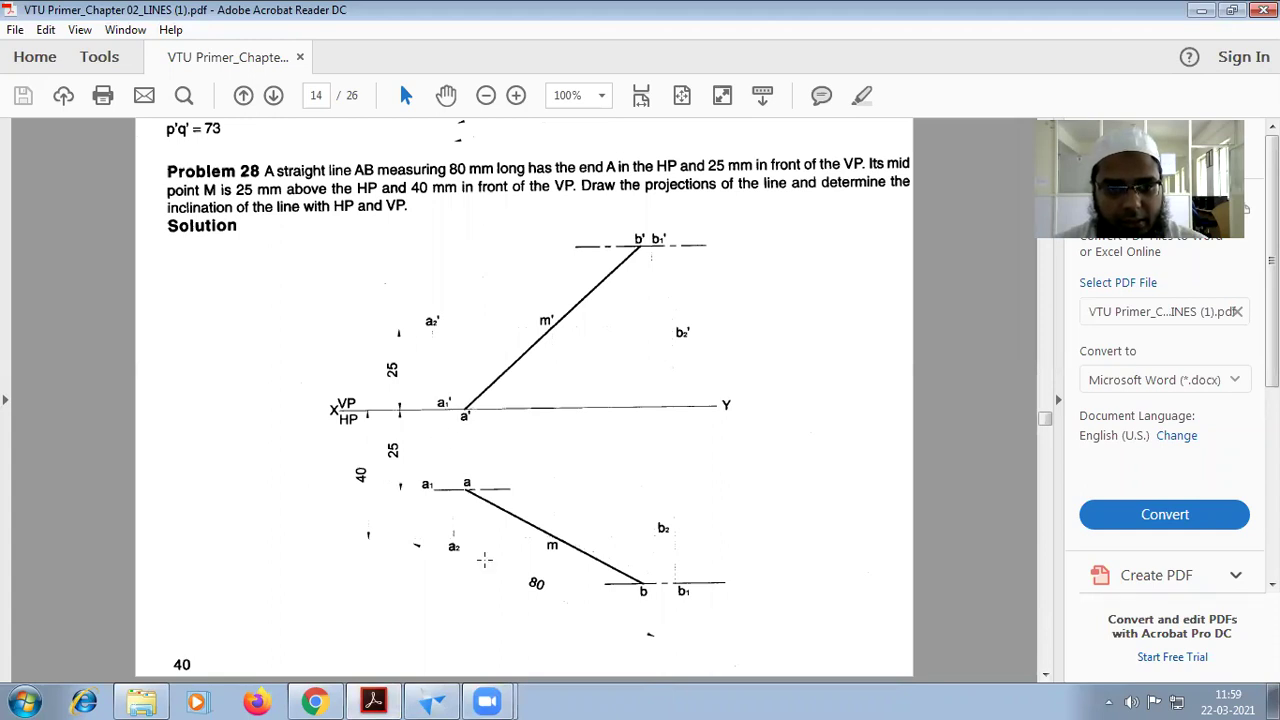
left_click(432, 702)
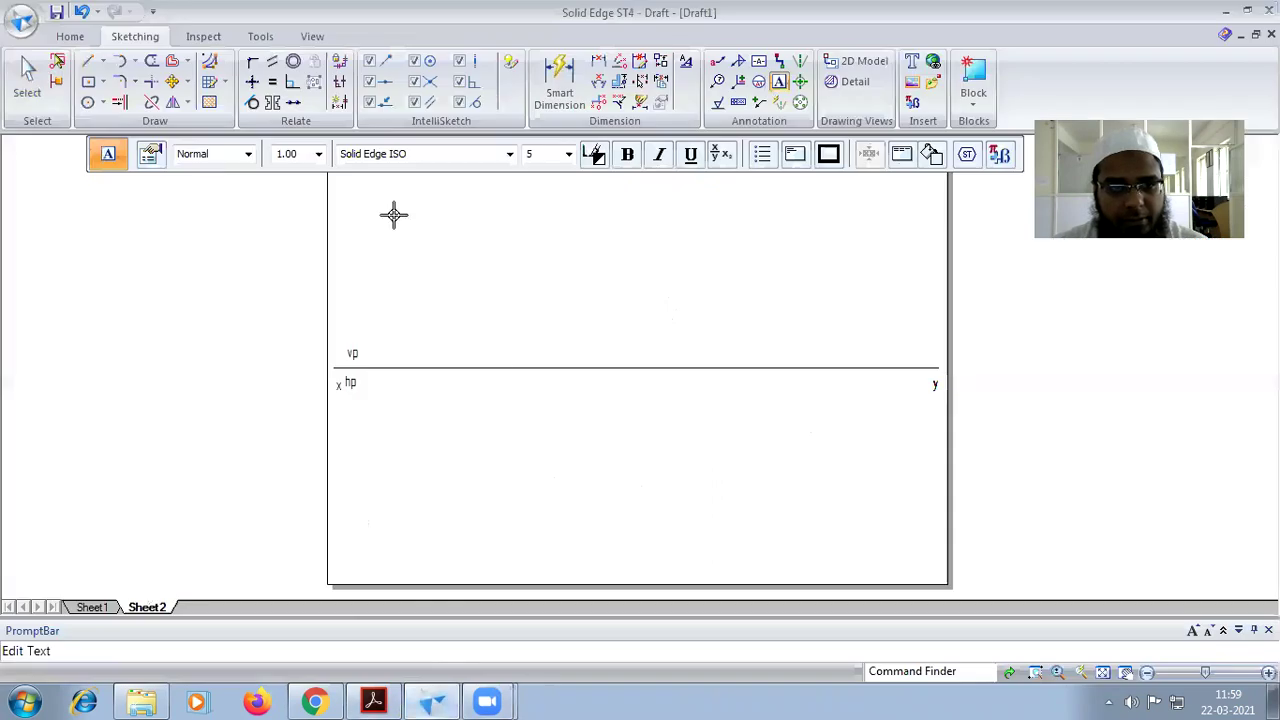
Step: Draw a 25 mm vertical 0.25 mm-wide line down from the XY line near its left end
left_click(88, 61)
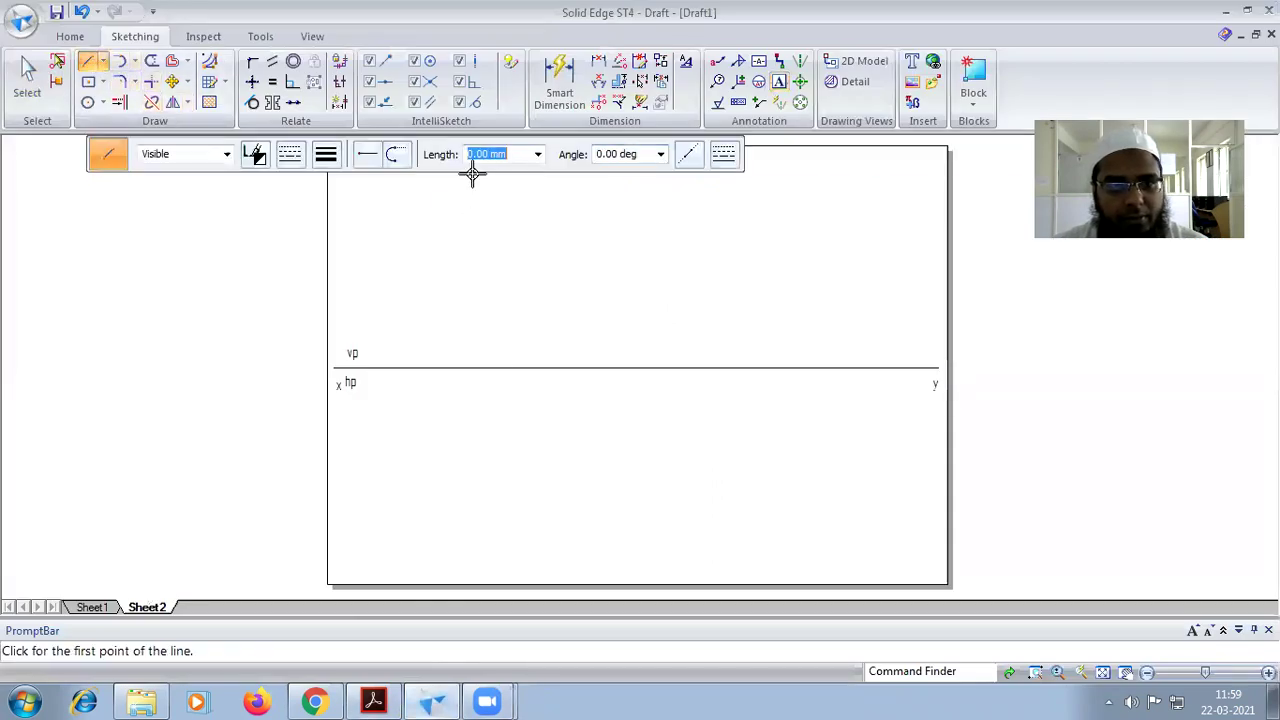
left_click(326, 155)
left_click(345, 203)
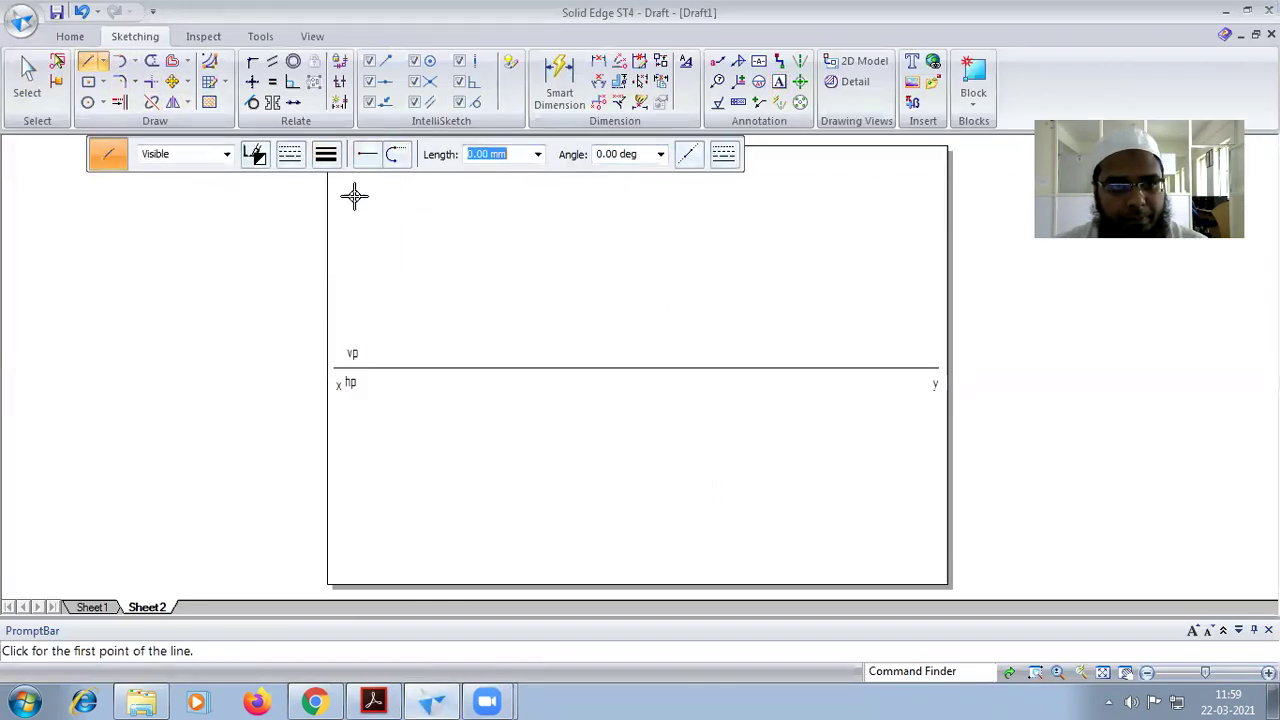
left_click(445, 368)
type("25")
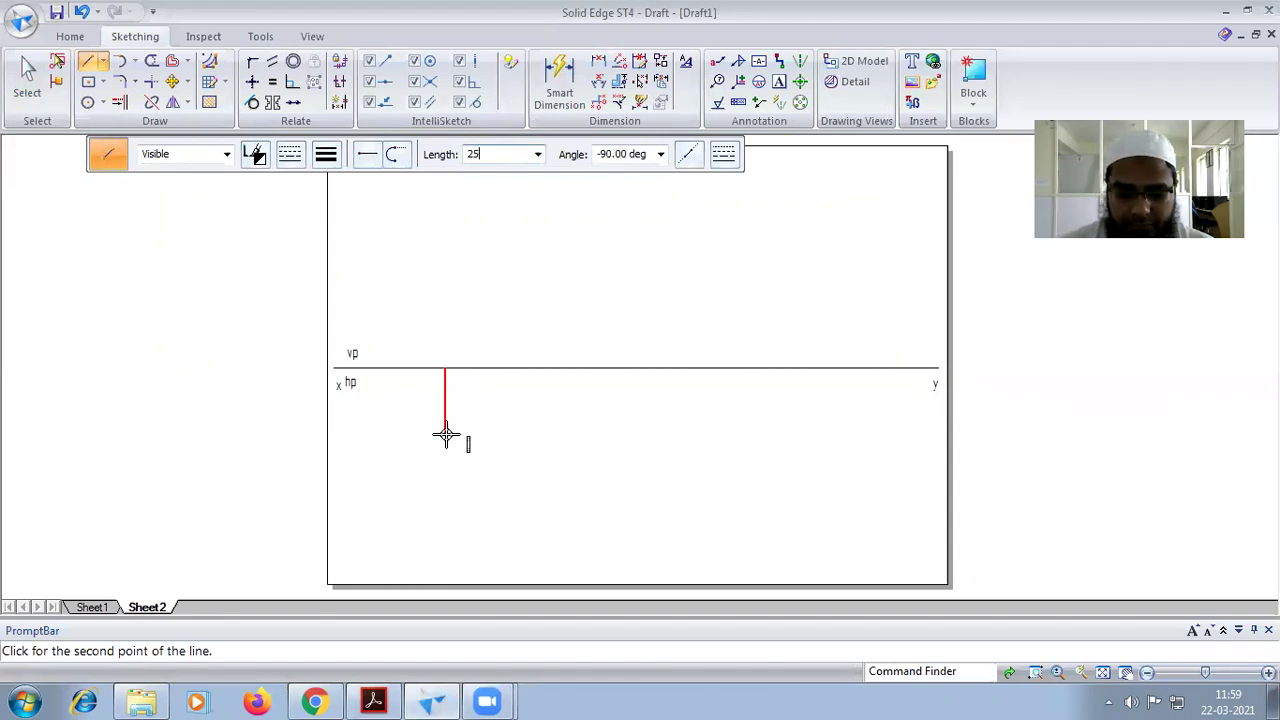
key("Tab")
left_click(446, 434)
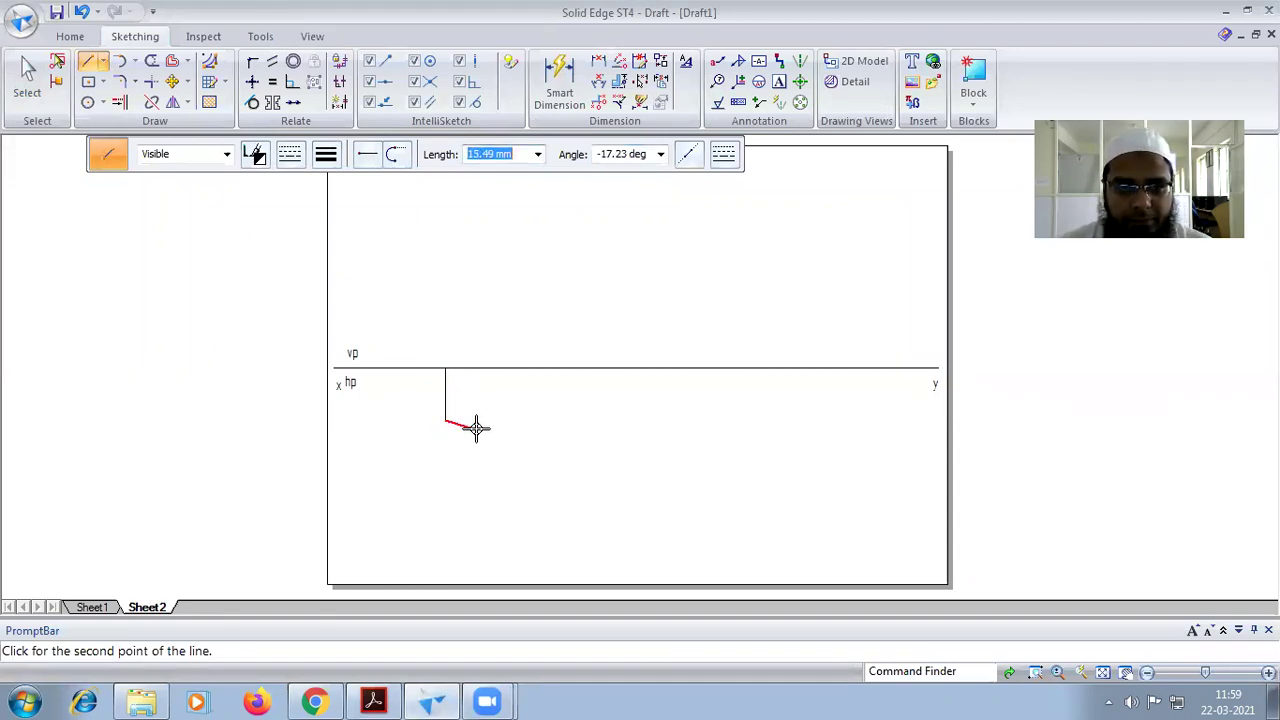
Step: Dimension the vertical line as 25 and compare with the problem PDF
left_click(559, 82)
left_click(445, 385)
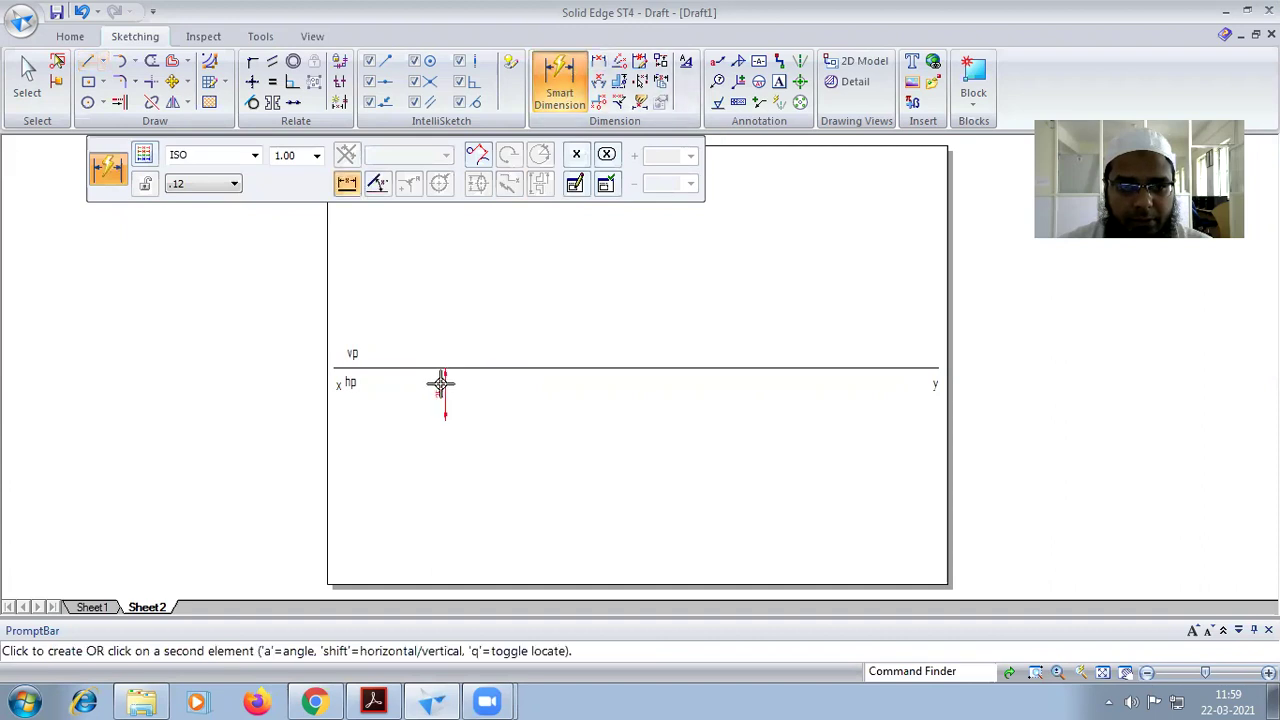
left_click(417, 386)
left_click(377, 700)
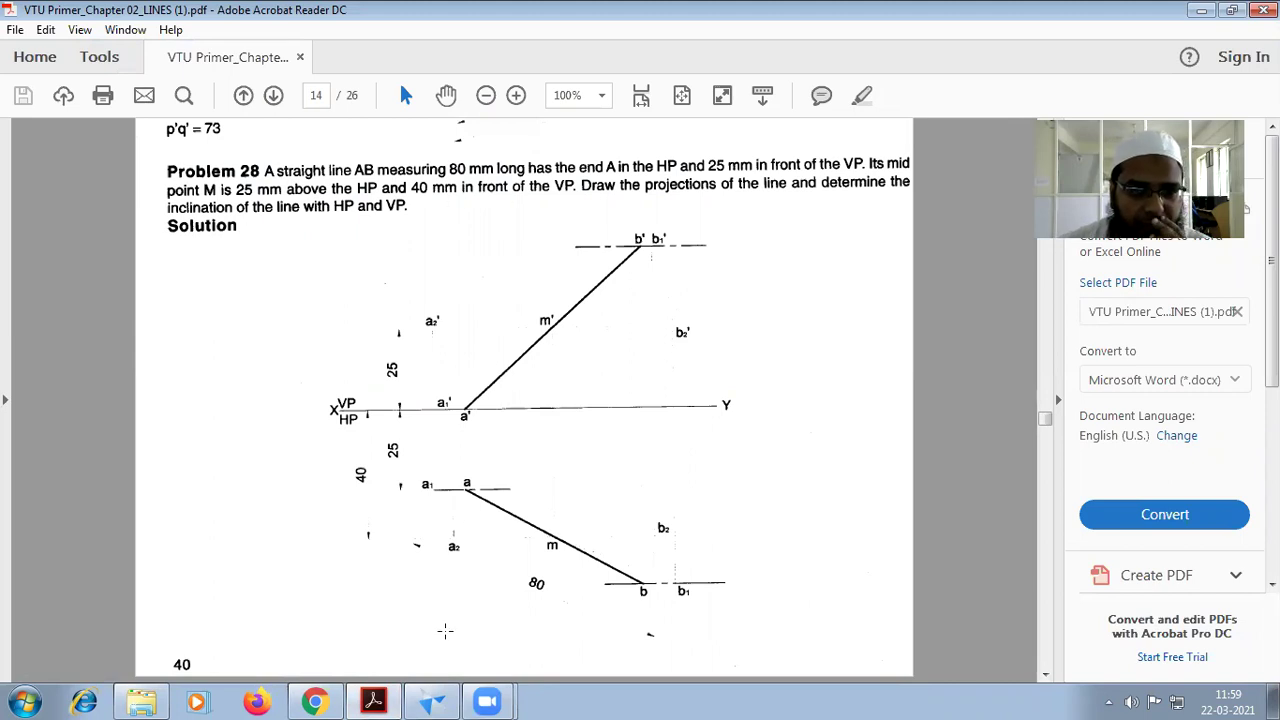
left_click(432, 702)
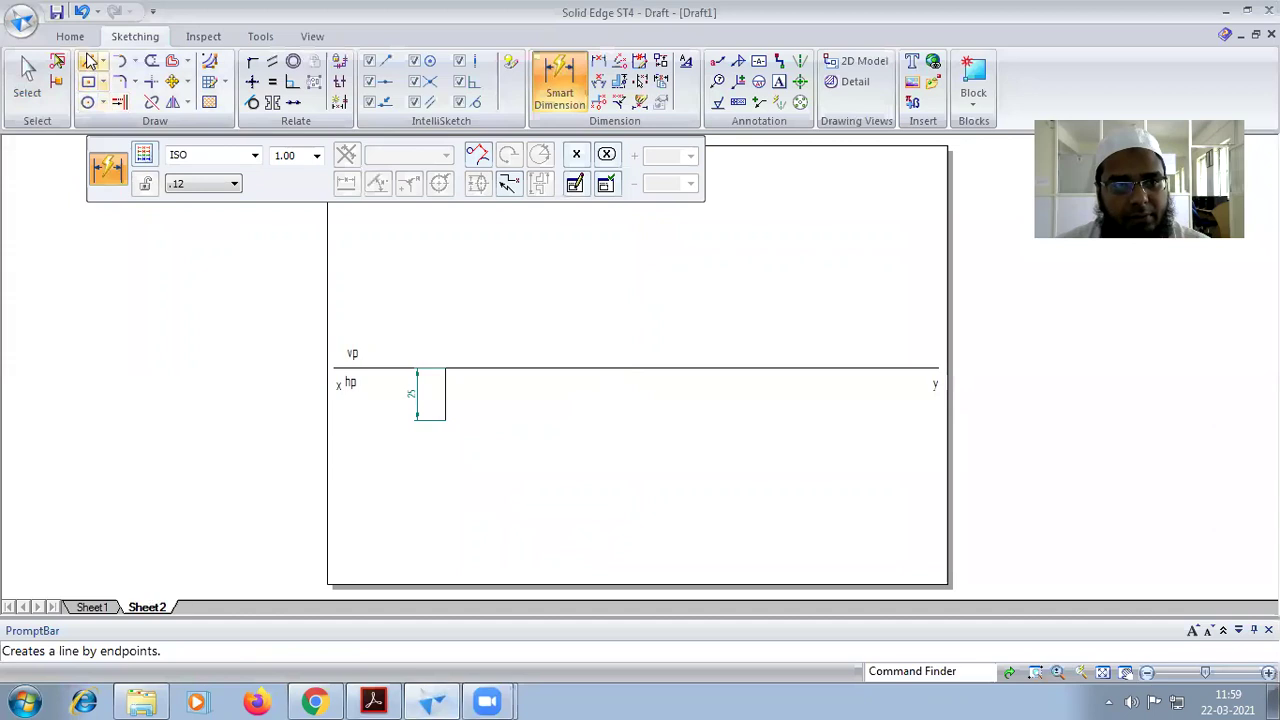
Step: Draw a vertical projector 25 mm above and 40 mm below the XY line
left_click(89, 62)
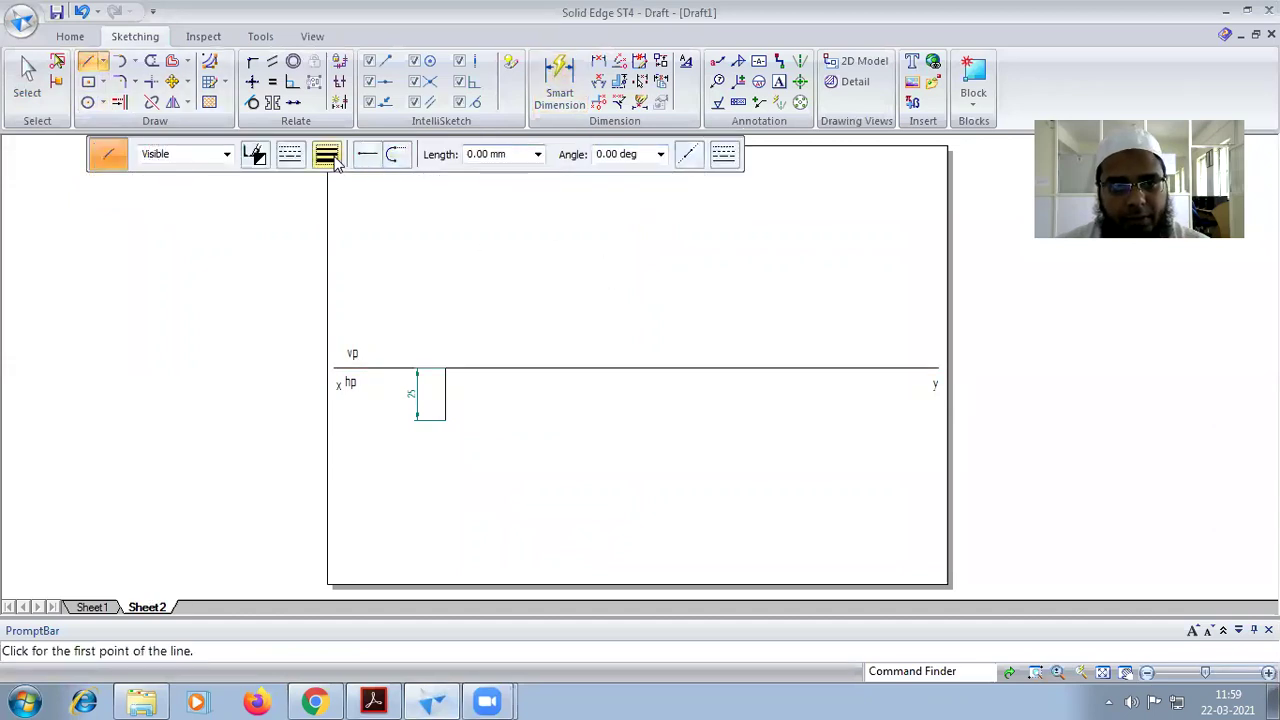
left_click(330, 156)
left_click(348, 188)
left_click(600, 368)
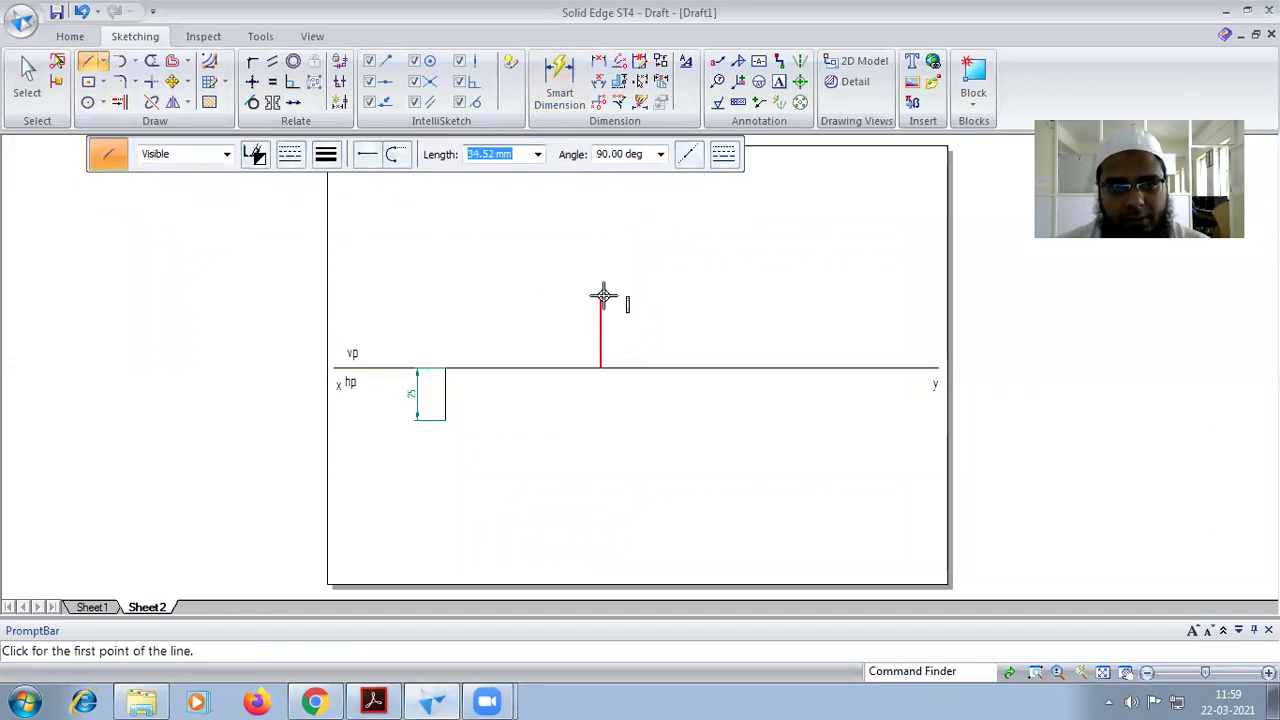
type("25")
key("Tab")
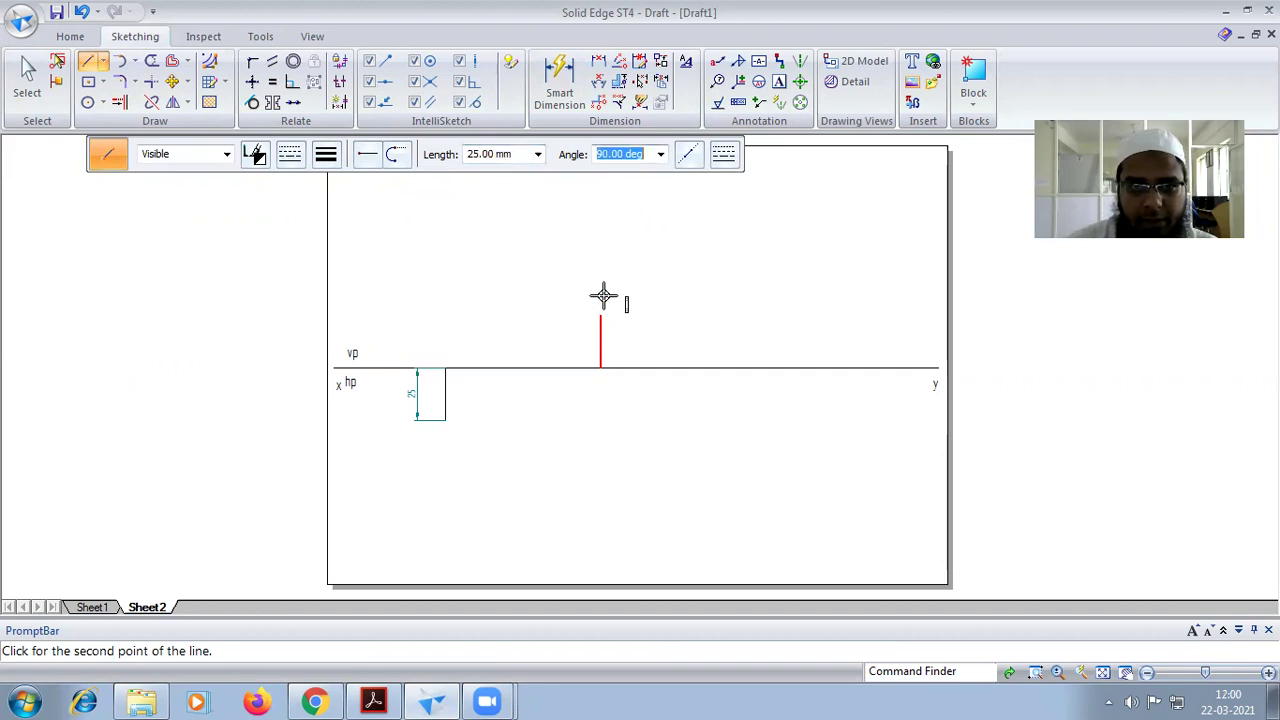
left_click(603, 295)
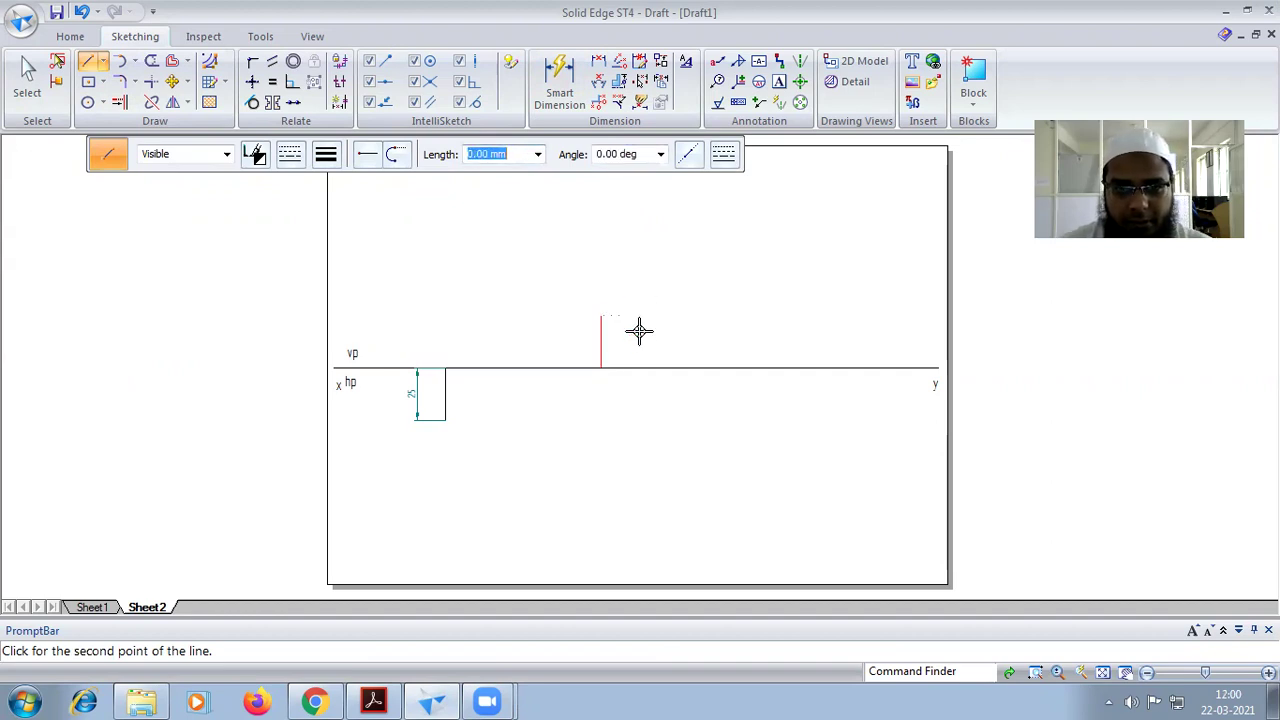
right_click(637, 329)
left_click(601, 368)
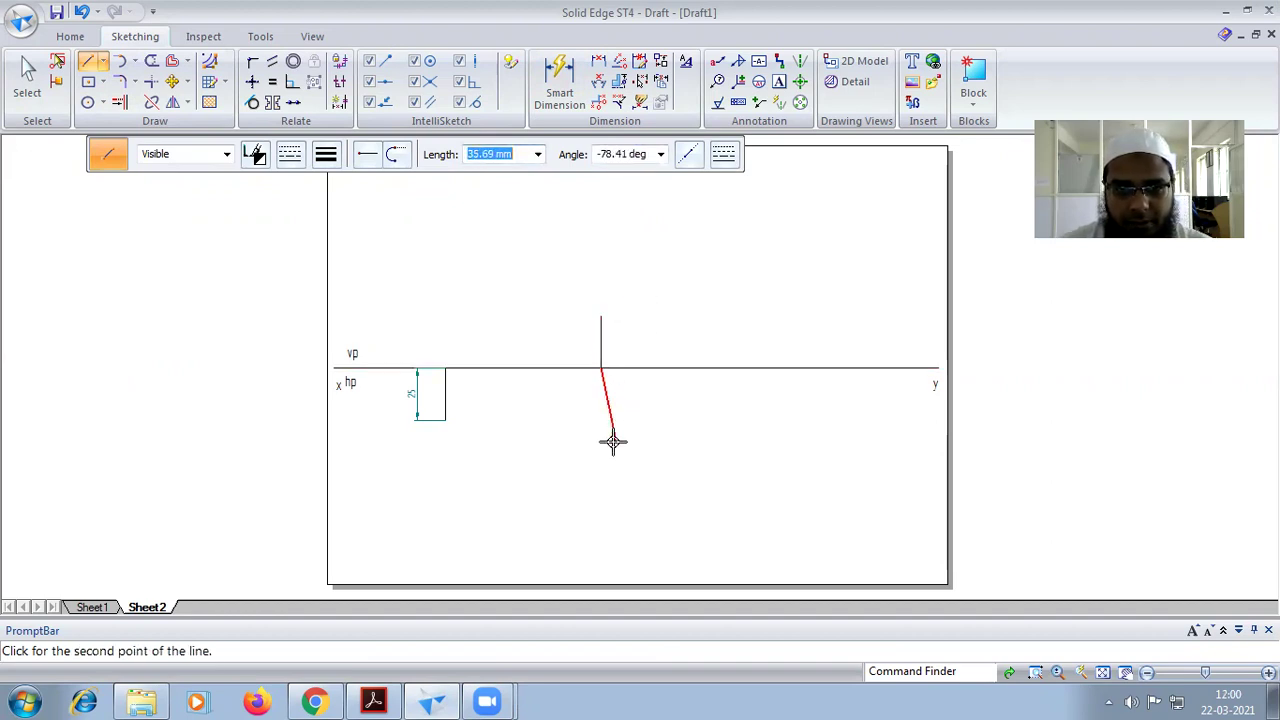
type("4")
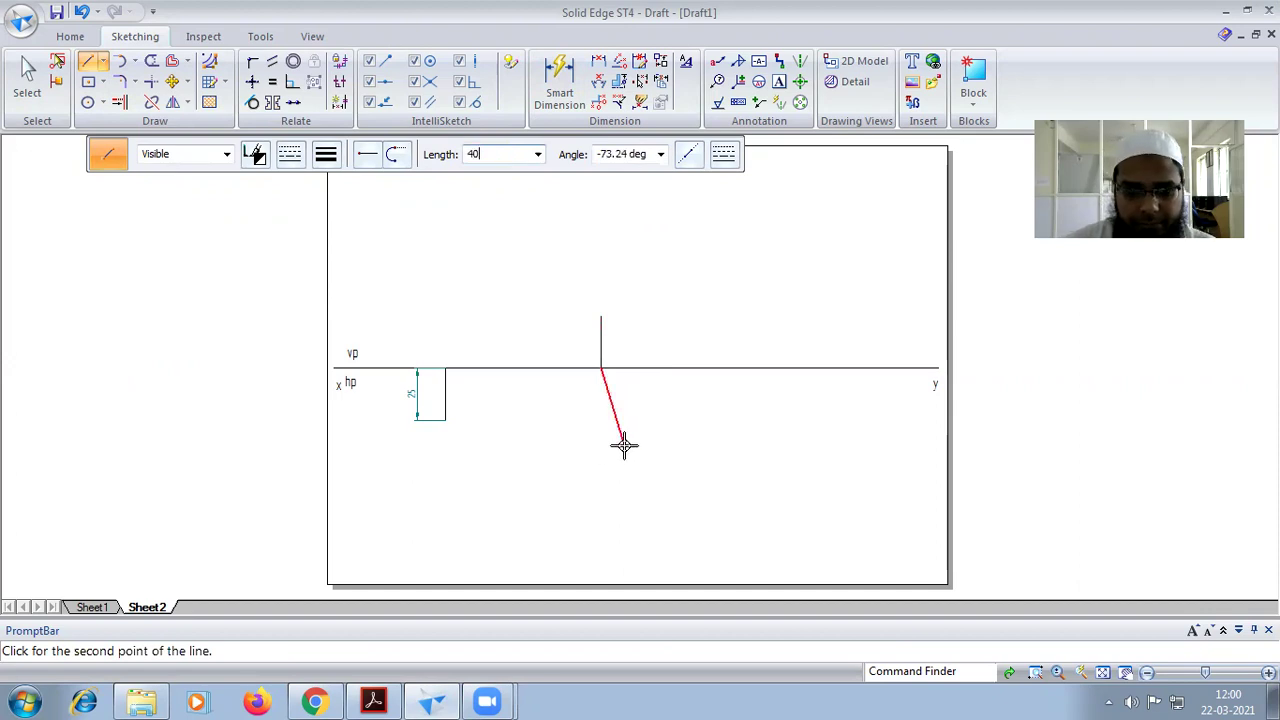
type("0")
key("Tab")
type("-90")
key("Return")
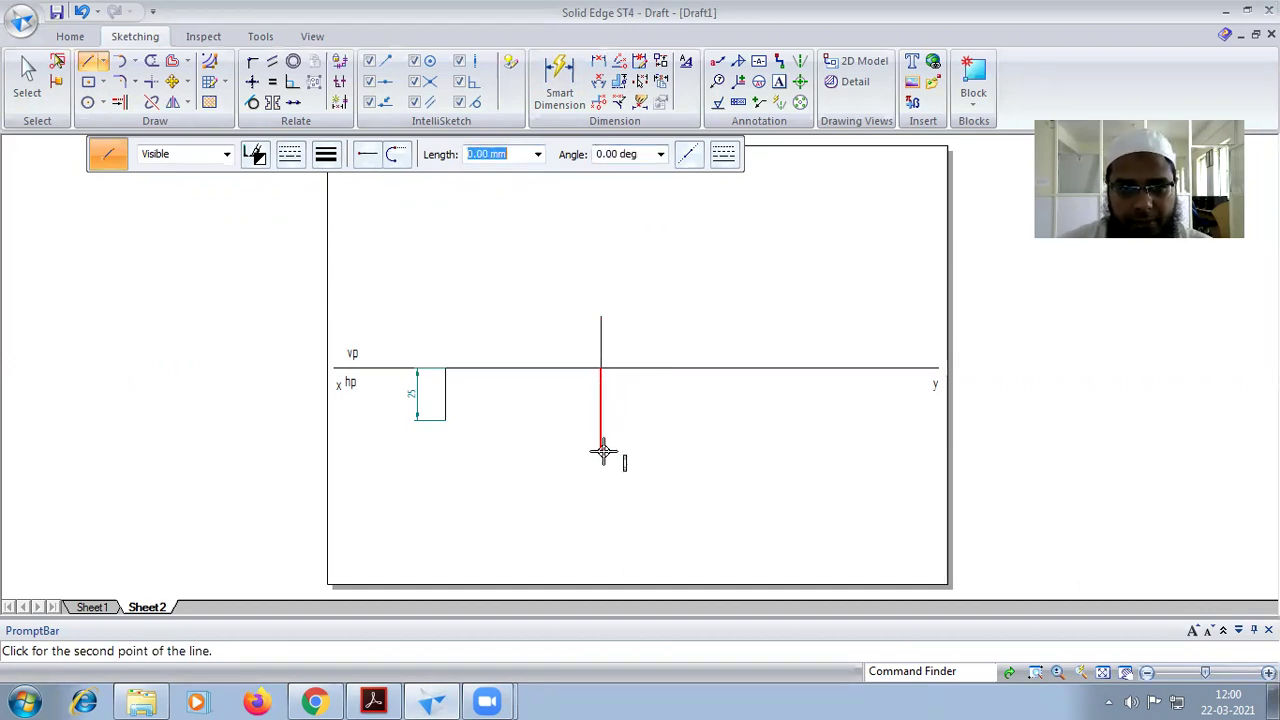
Step: Draw dashed horizontal locus lines at the projector's top and bottom ends
left_click(290, 156)
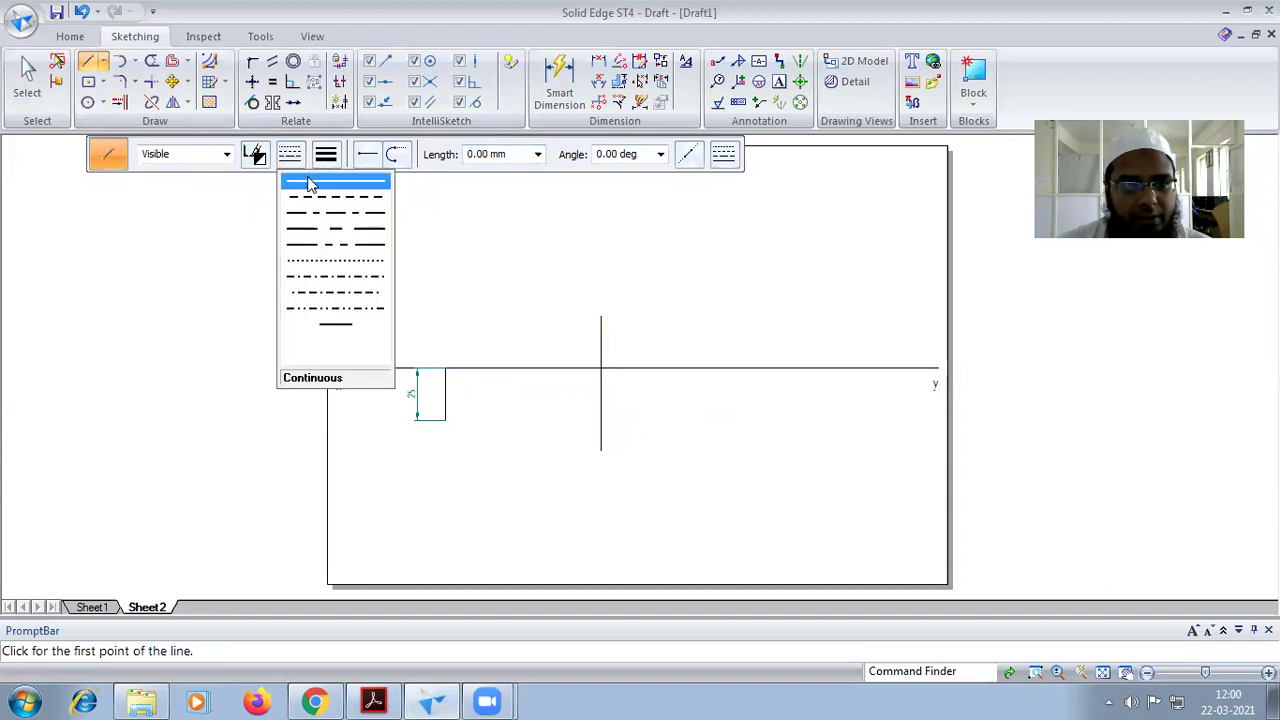
left_click(314, 205)
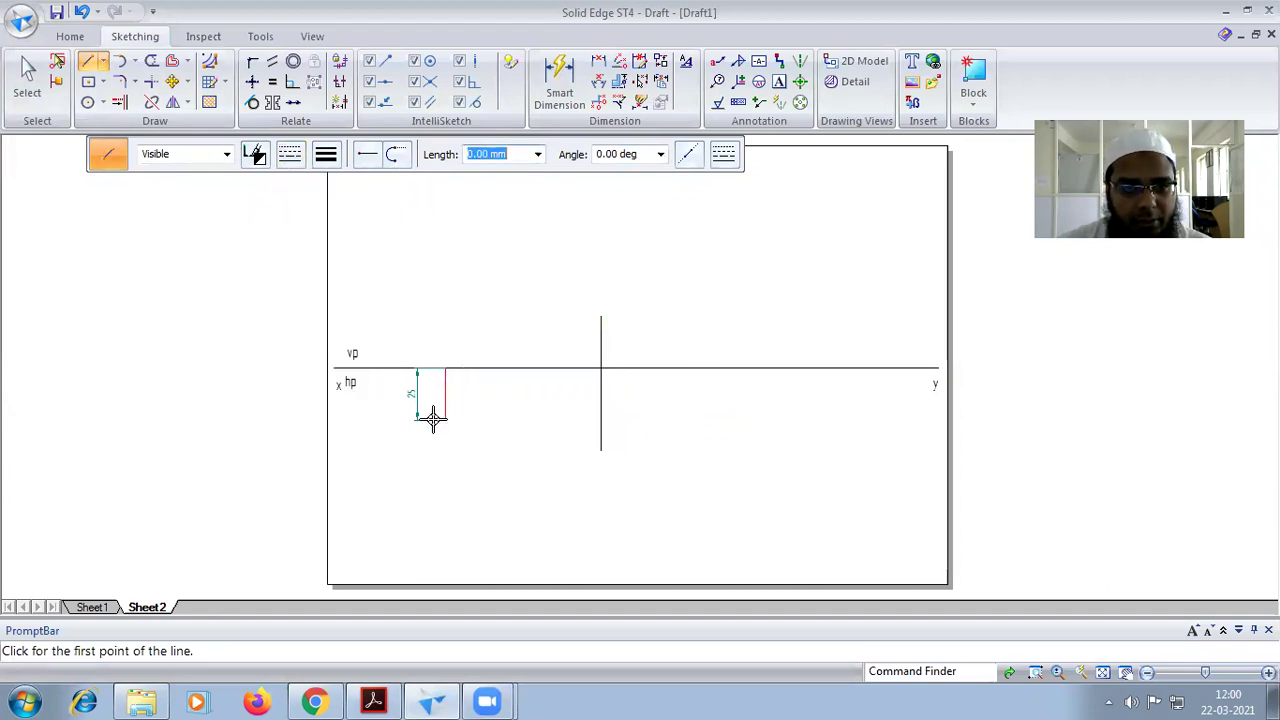
left_click(368, 421)
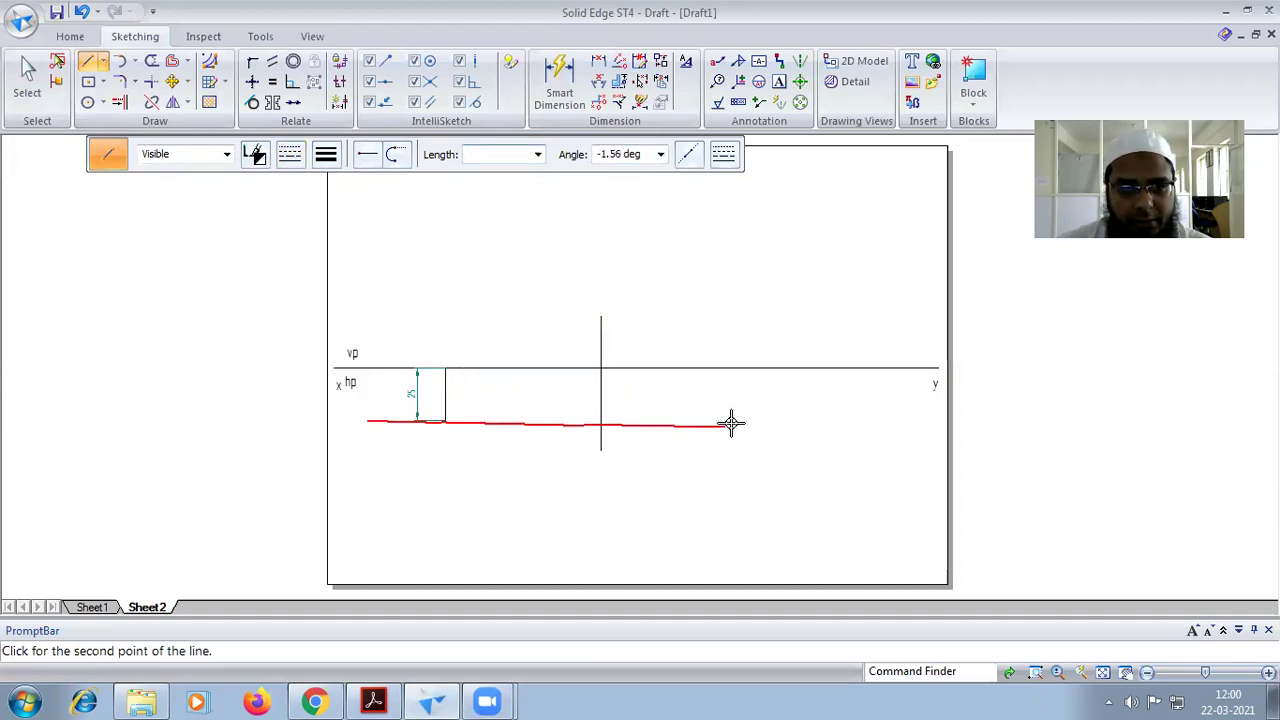
left_click(842, 422)
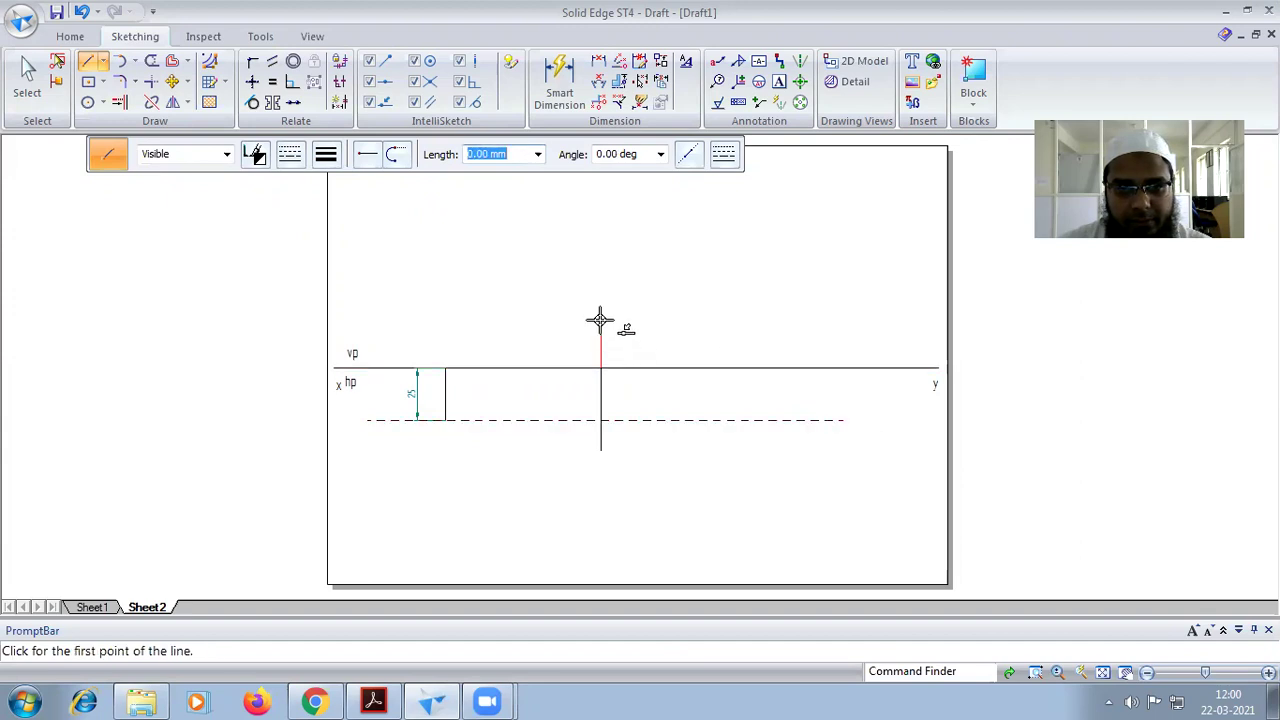
left_click(435, 314)
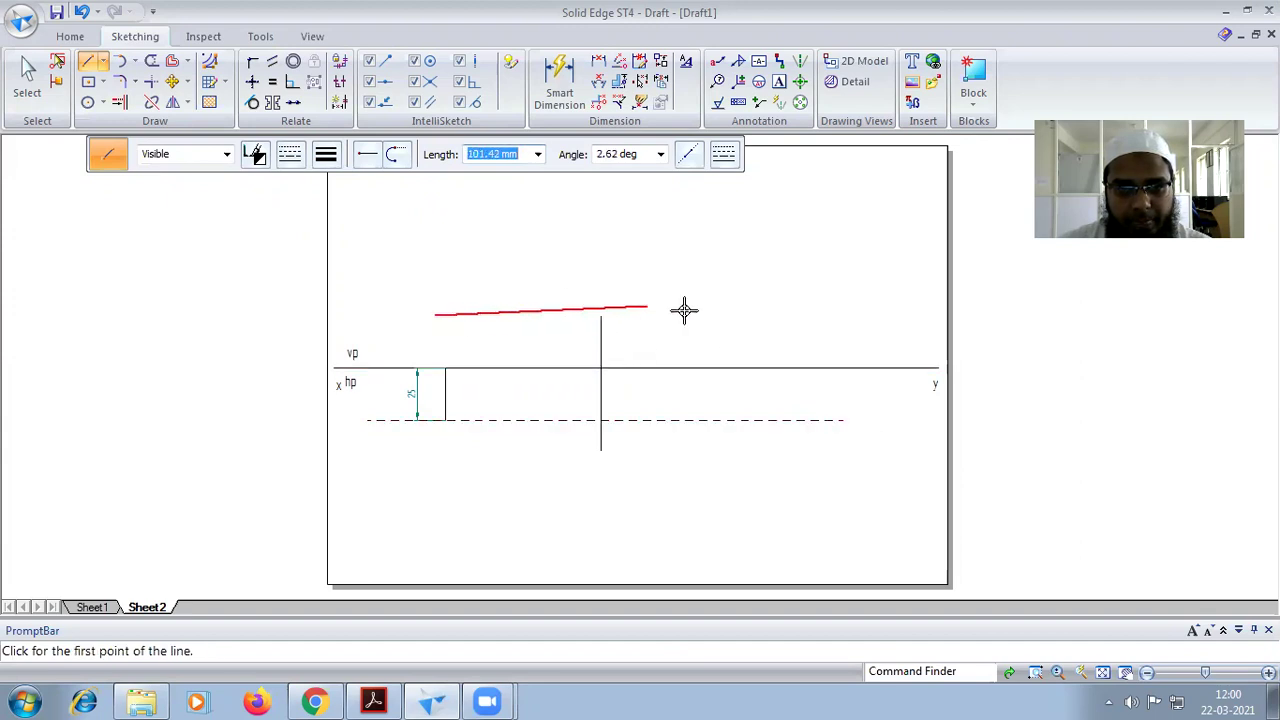
left_click(858, 315)
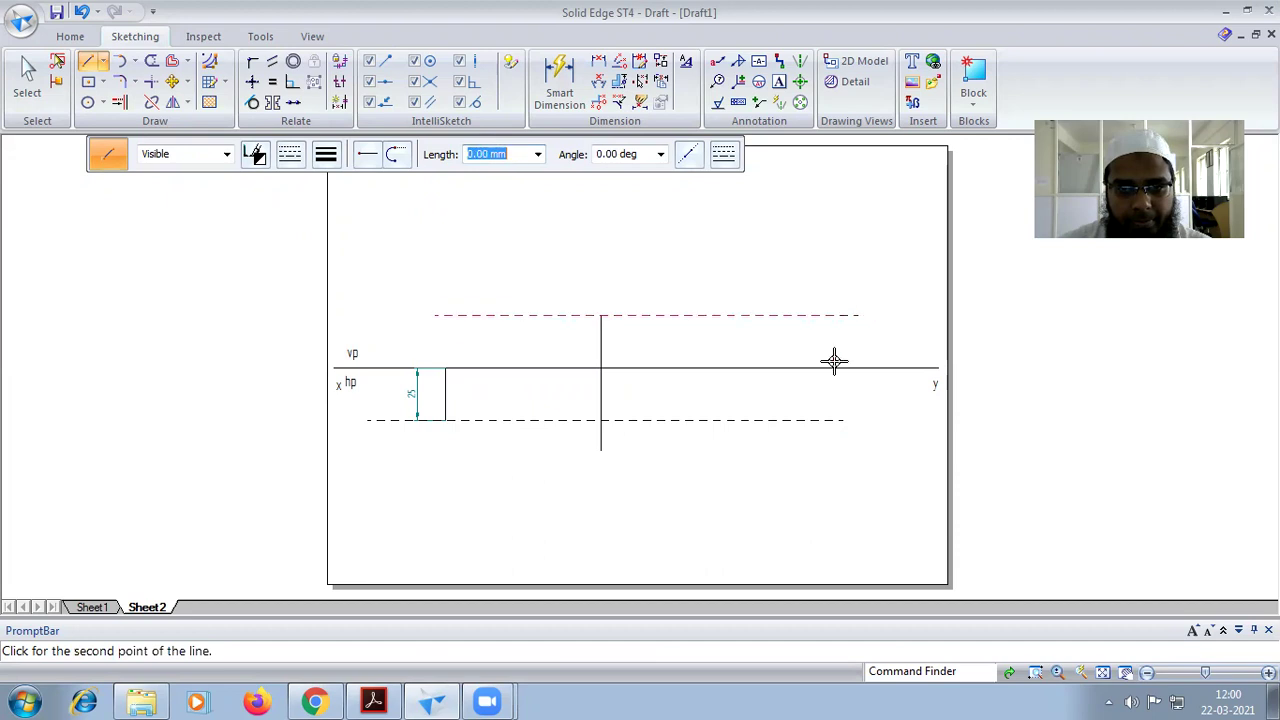
left_click(418, 451)
left_click(880, 451)
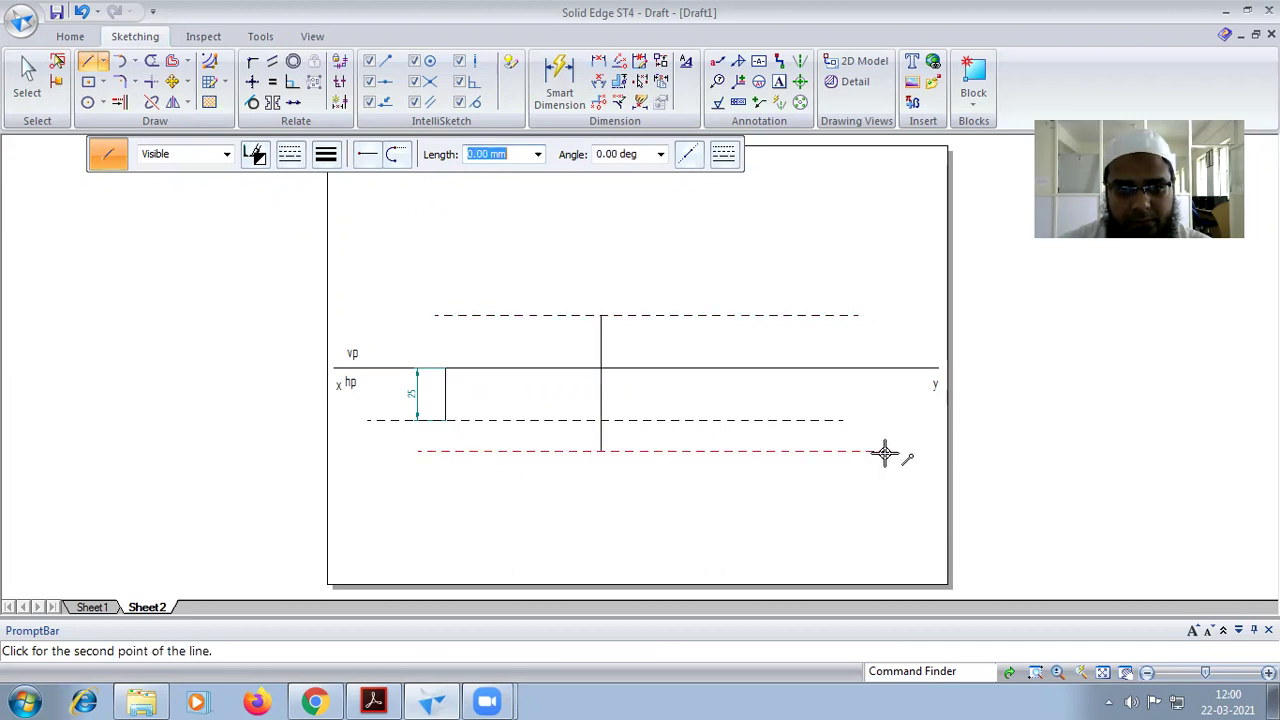
left_click(884, 451)
Step: Dimension the projector's upper part as 25 and lower part as 40
left_click(559, 83)
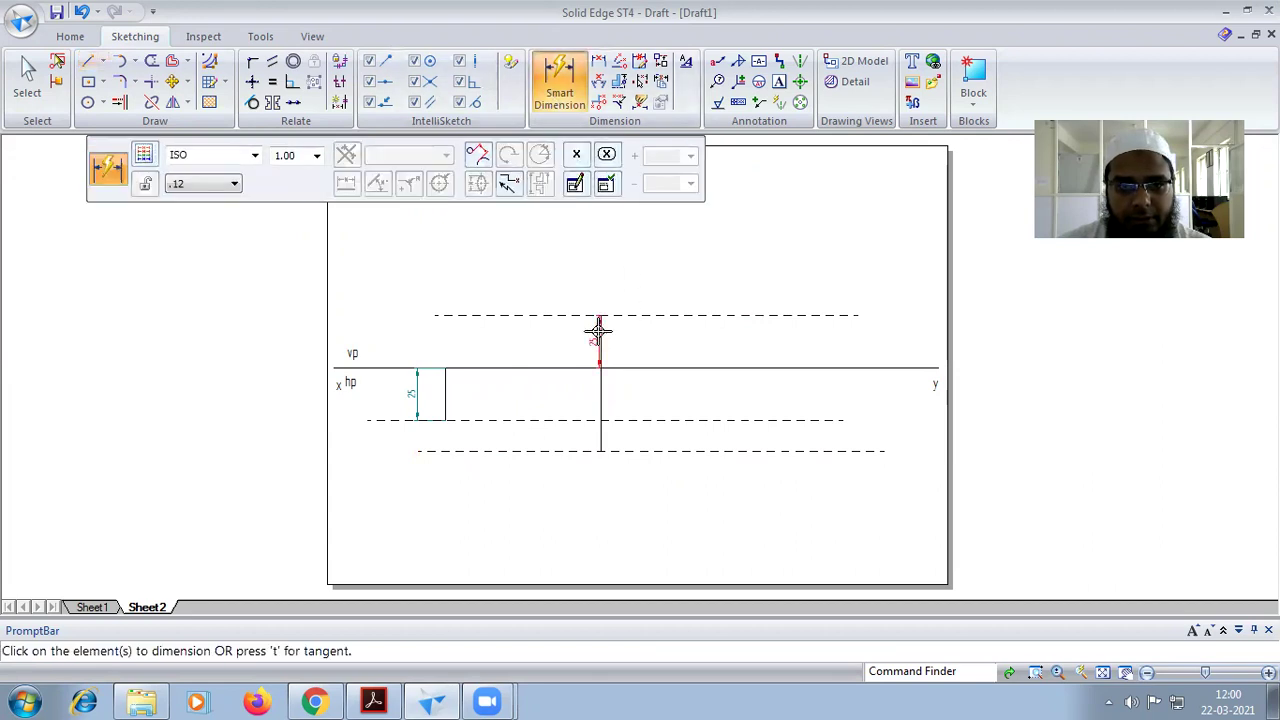
left_click(598, 330)
left_click(550, 340)
left_click(600, 395)
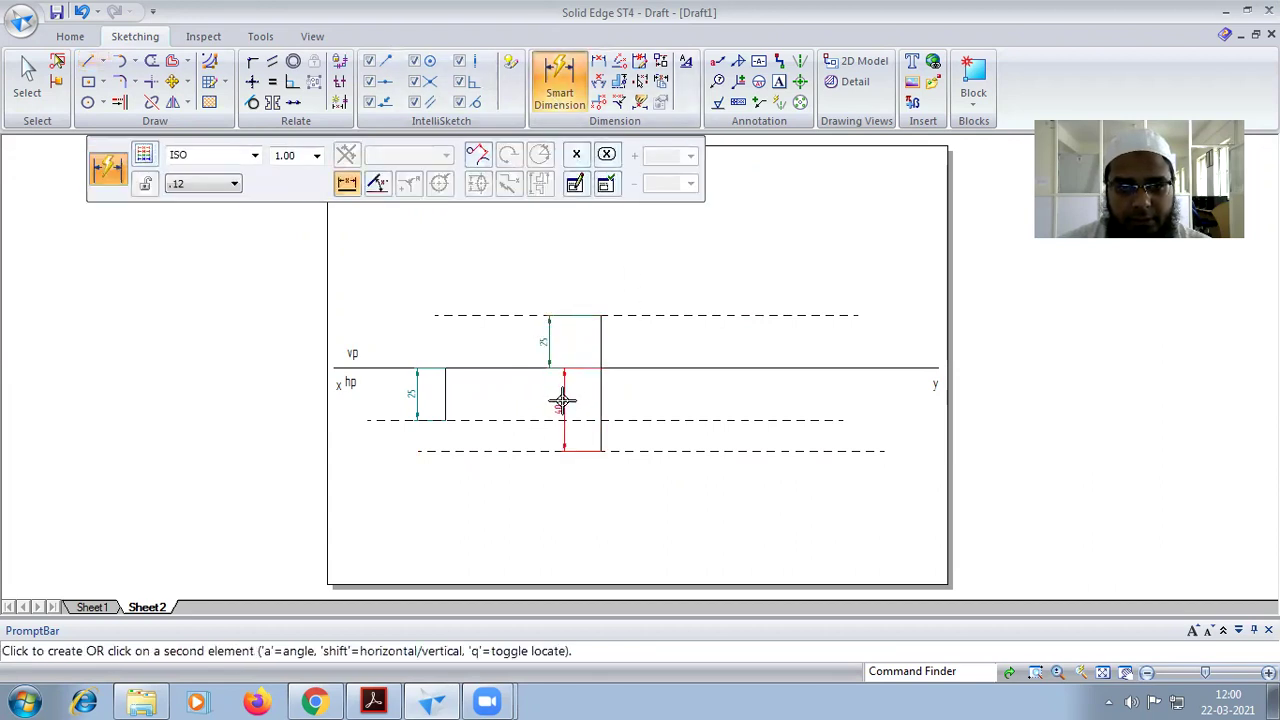
left_click(555, 400)
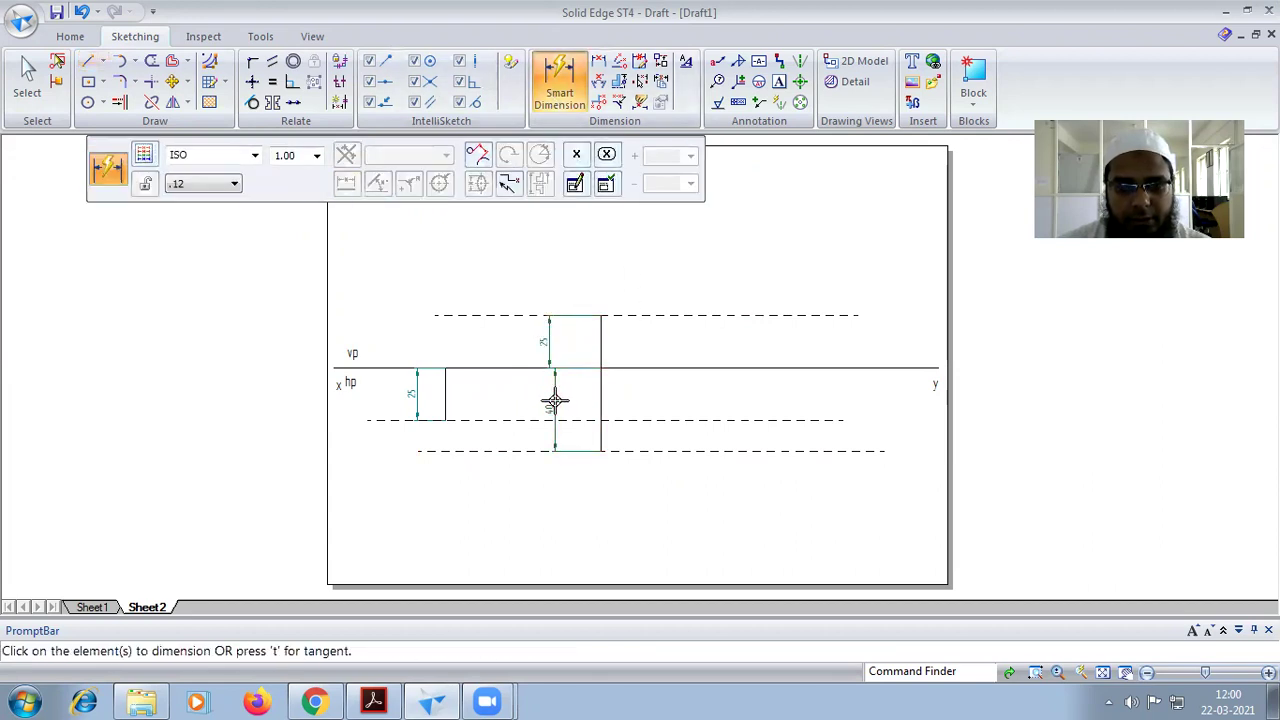
Step: Bring up the Problem 28 solution drawing in Acrobat Reader
left_click(373, 700)
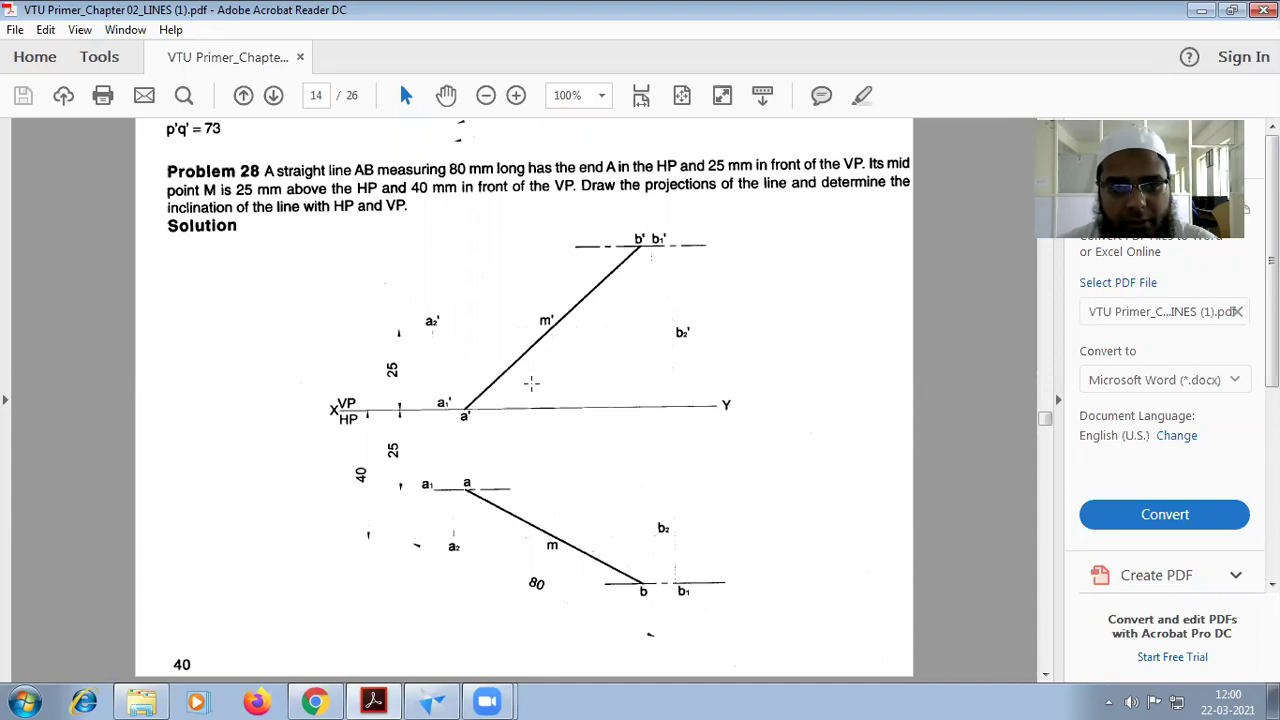
Step: Label the projector's end points m' and m
left_click(432, 702)
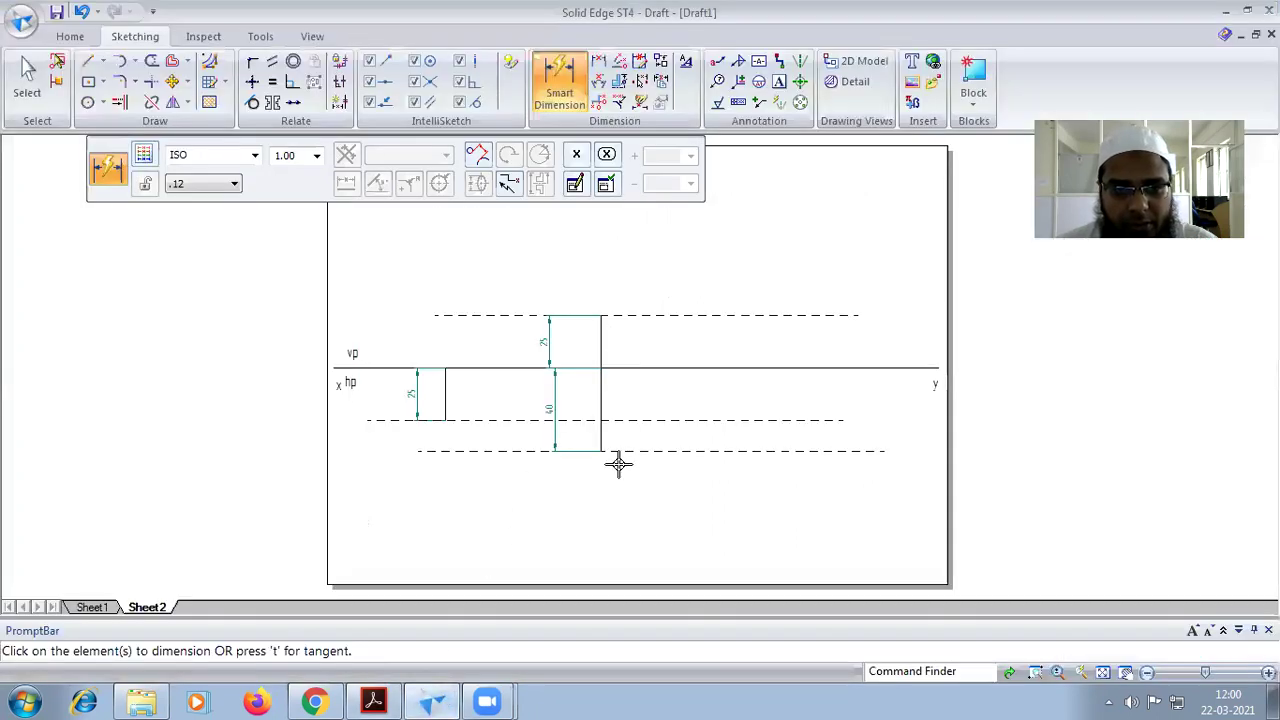
left_click(779, 81)
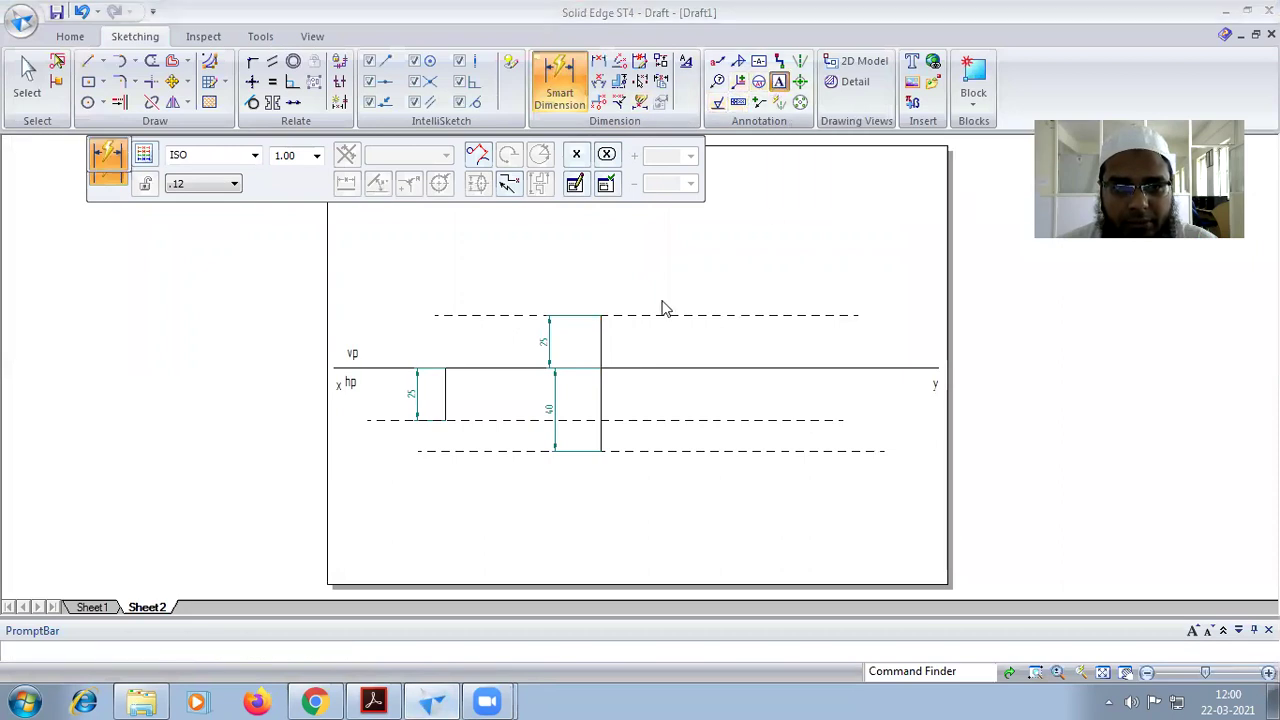
left_click(605, 291)
type("m'")
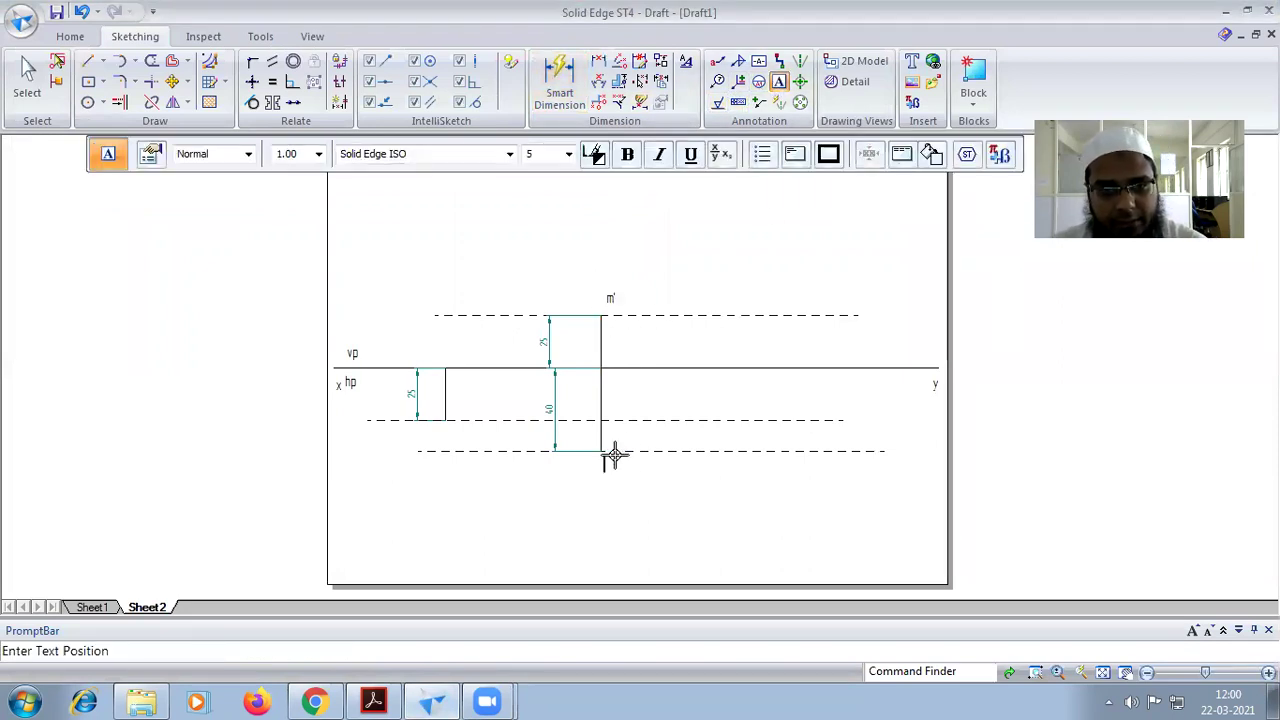
type("m")
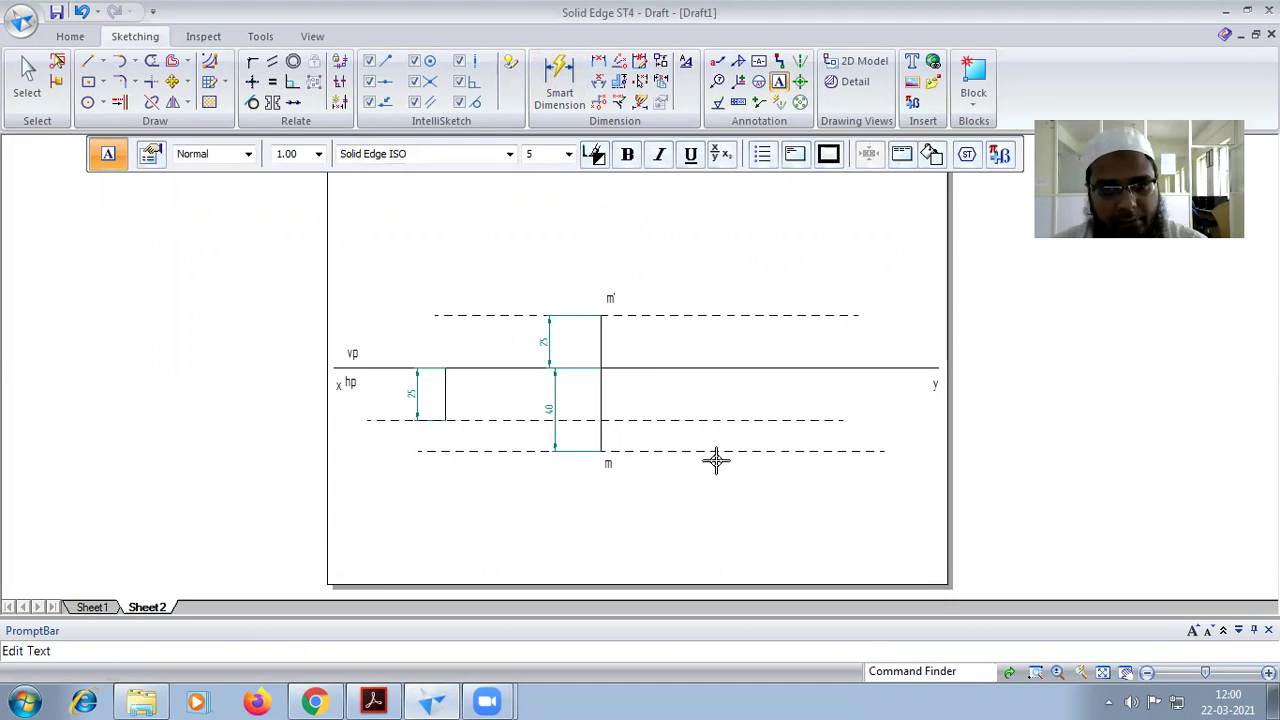
Step: Swing a 40 mm-radius centre-point arc from m' down to cut the xy line
left_click(134, 61)
left_click(141, 124)
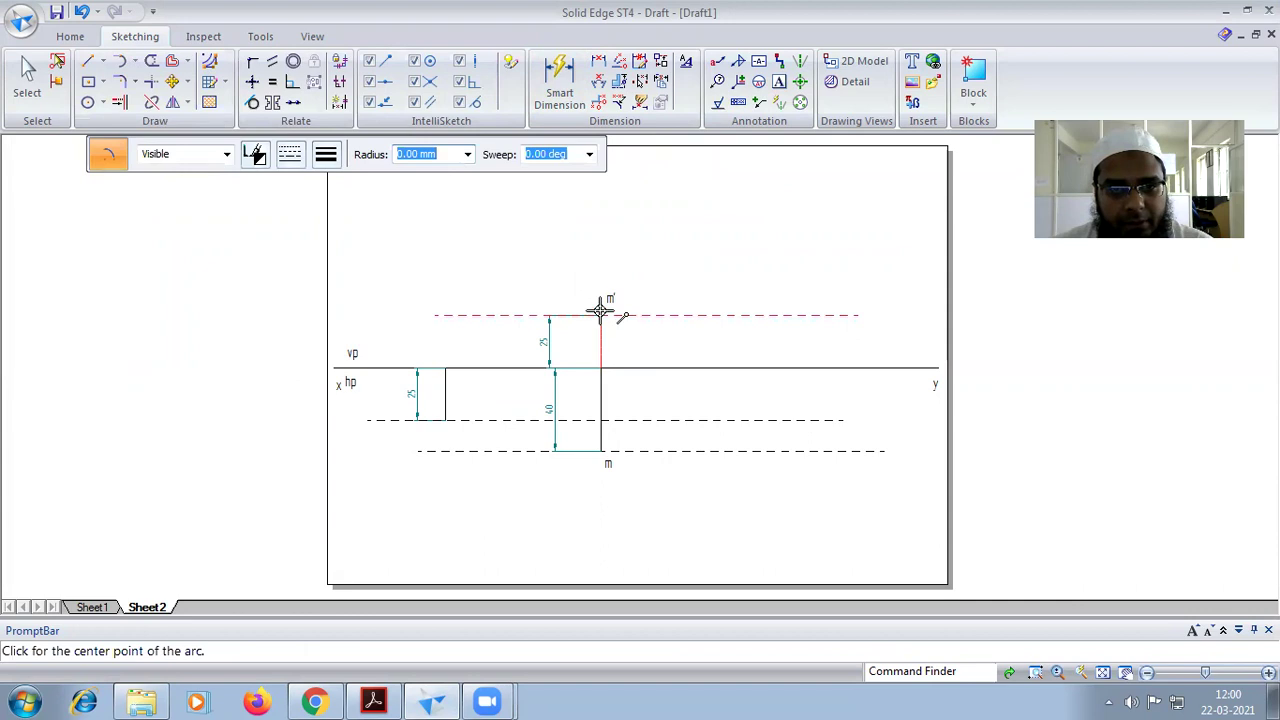
left_click(600, 315)
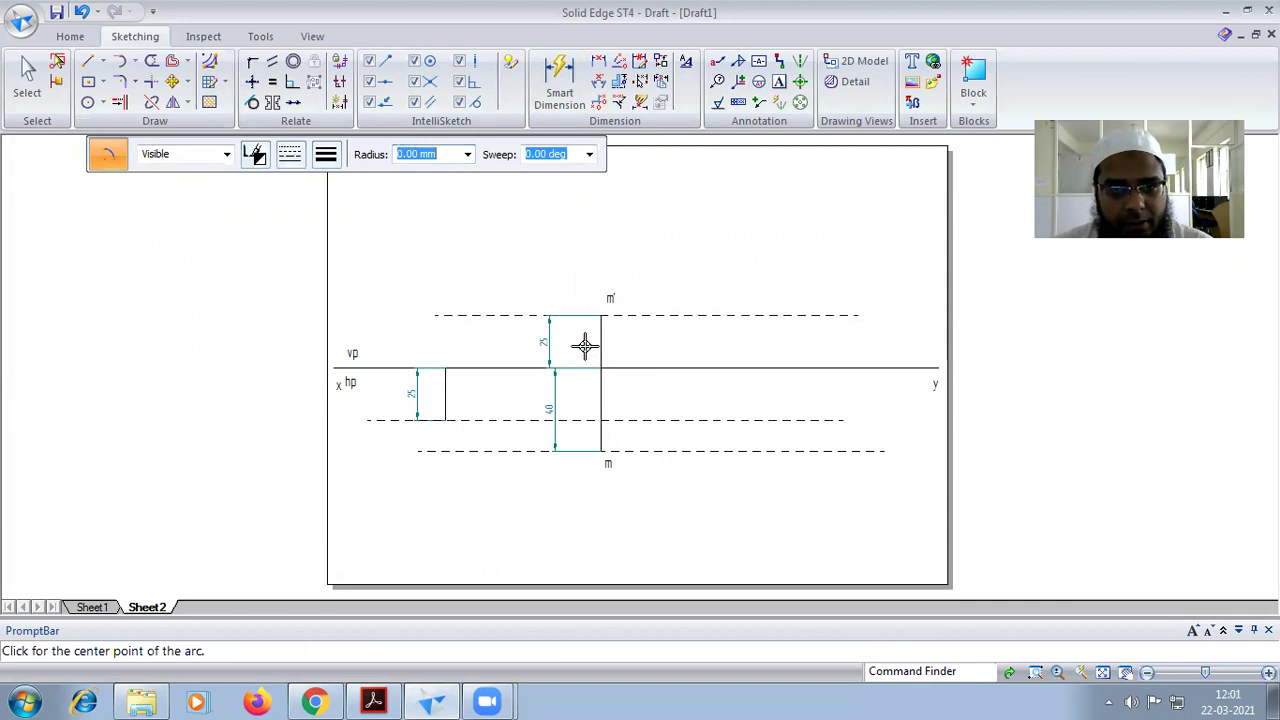
type("40")
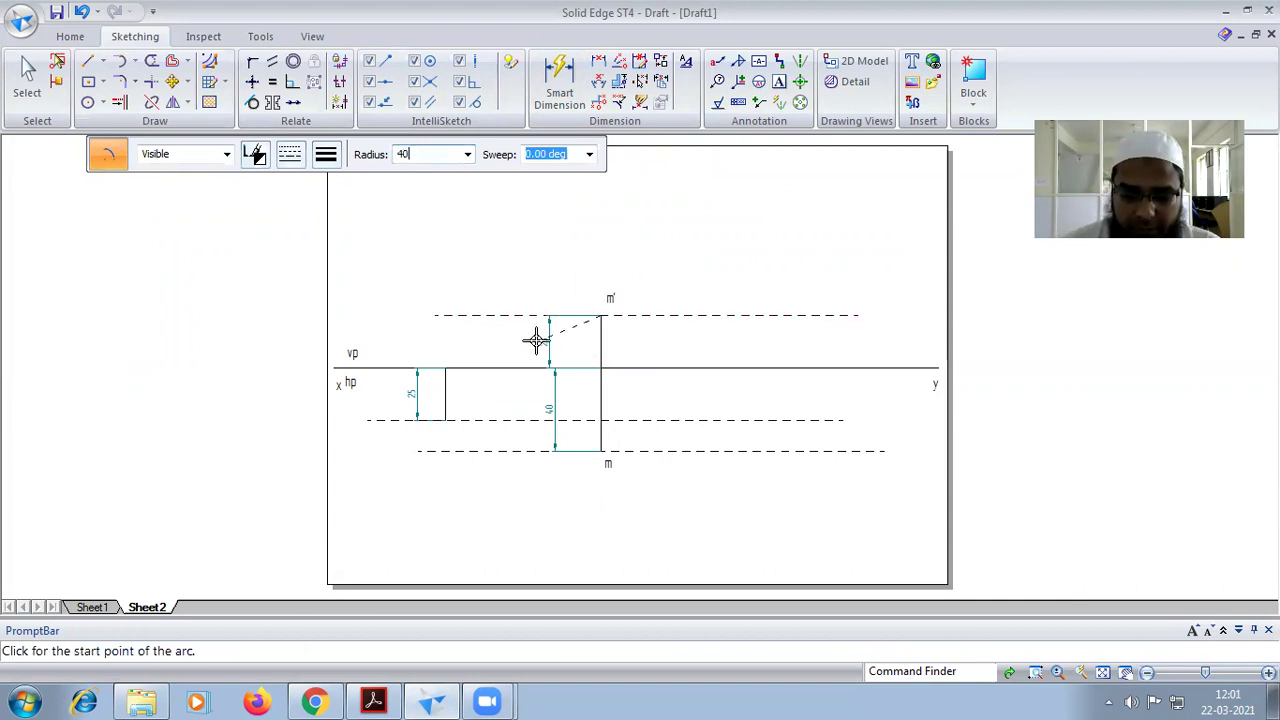
key("Return")
scroll(536, 341, "up", 2)
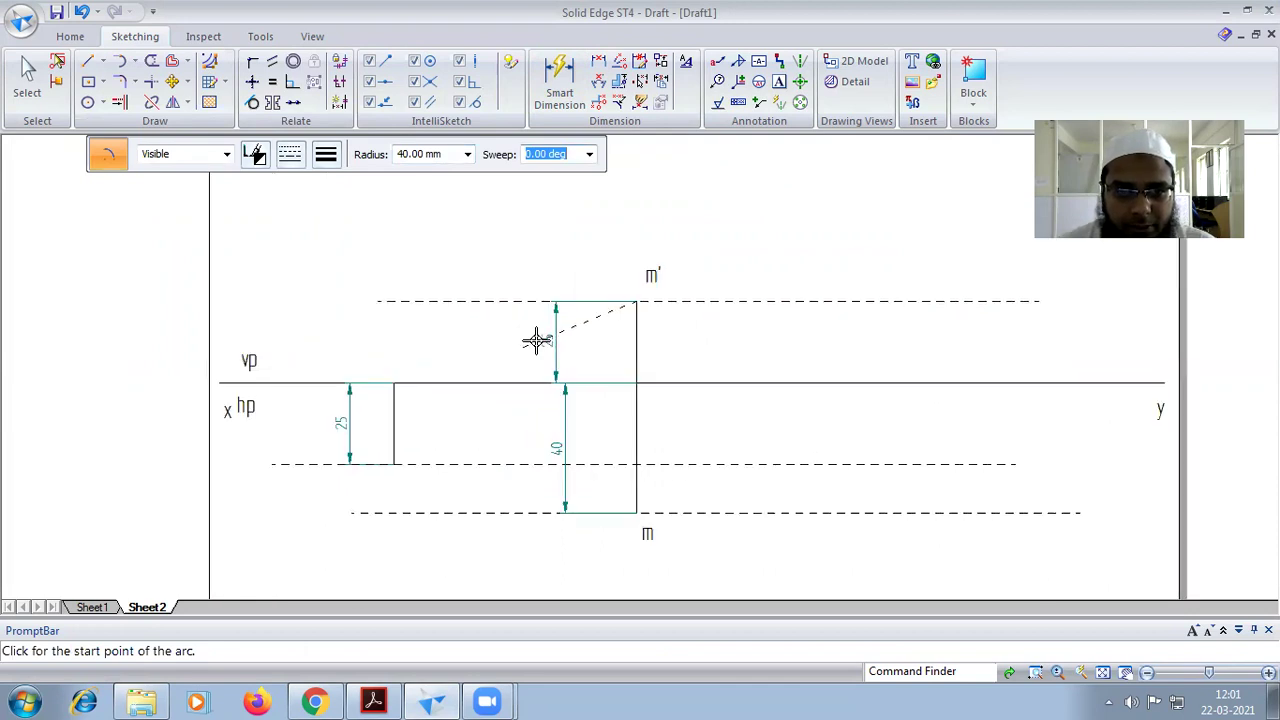
left_click(543, 392)
left_click(543, 392)
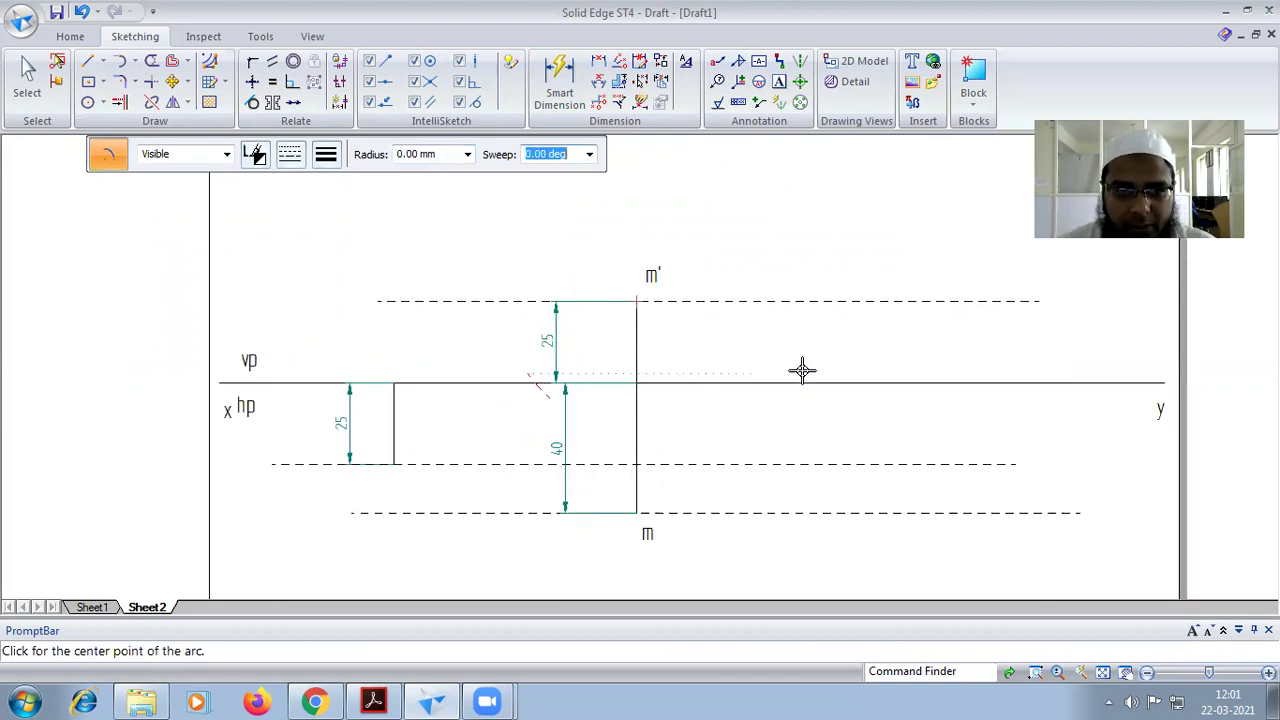
left_click(27, 72)
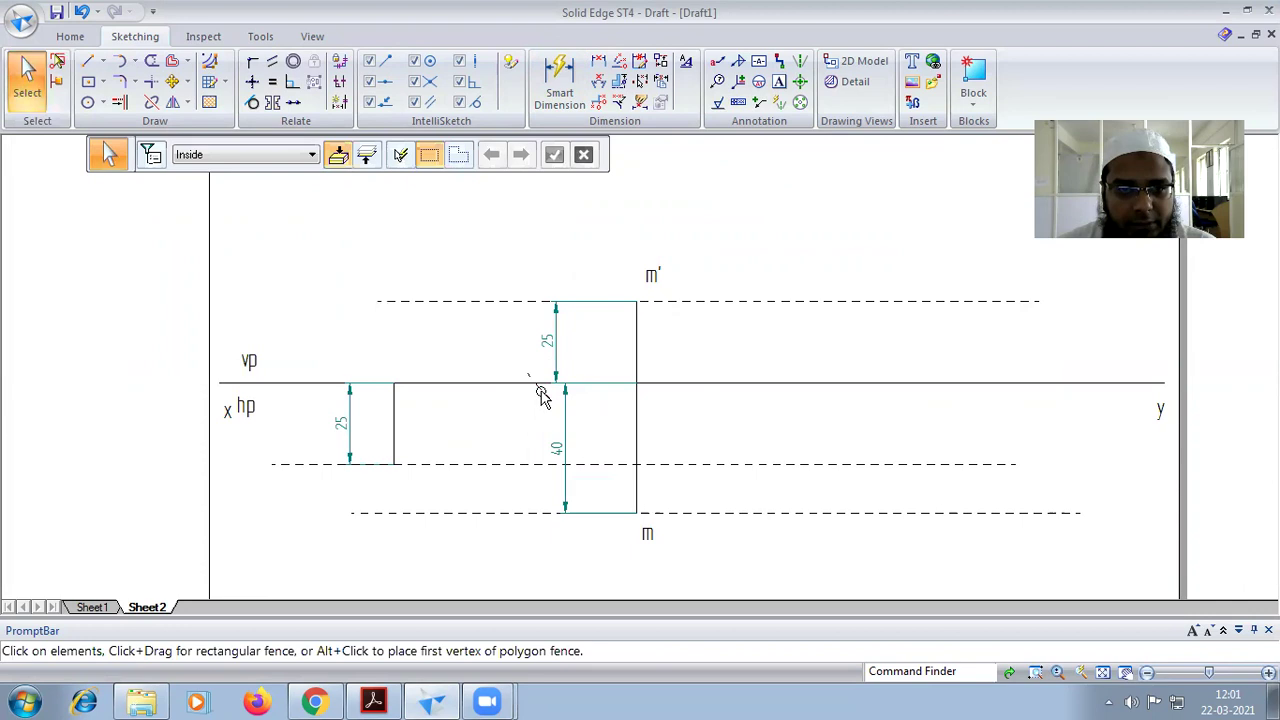
left_click(540, 393)
left_click(294, 157)
Step: Draw an inclined line from the arc's crossing on xy up to m'
left_click(334, 191)
left_click(724, 325)
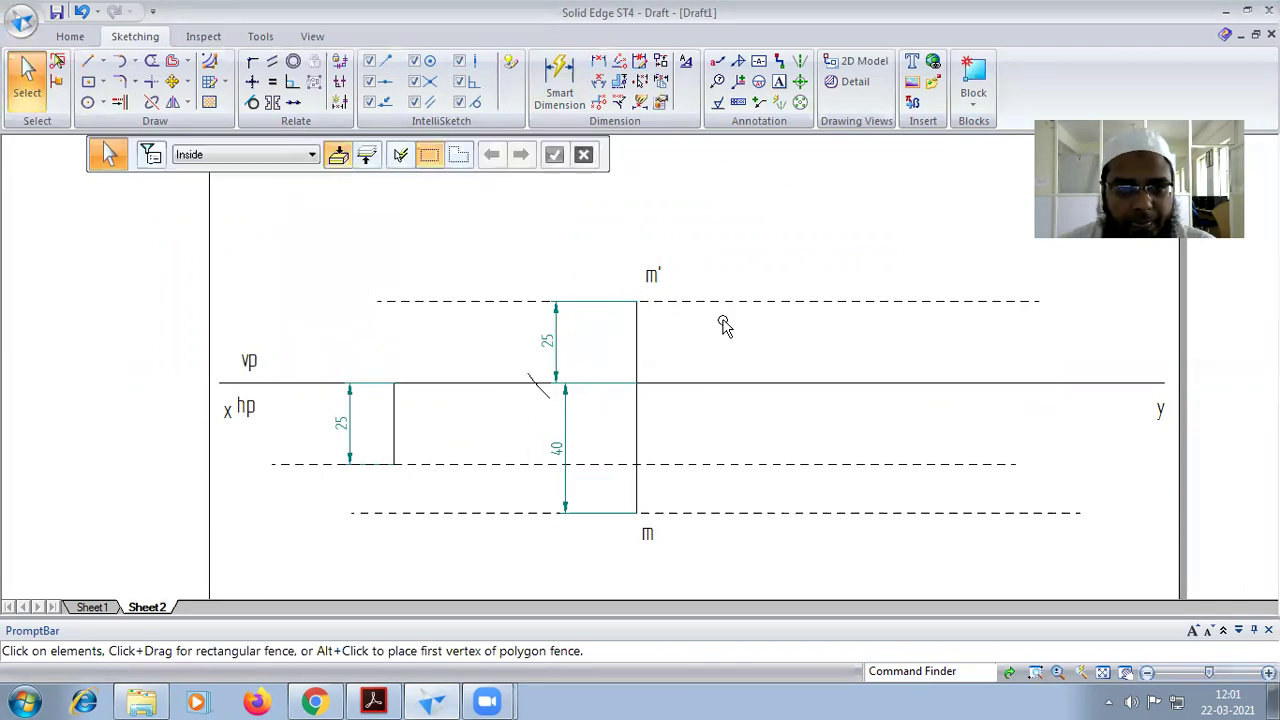
left_click(88, 61)
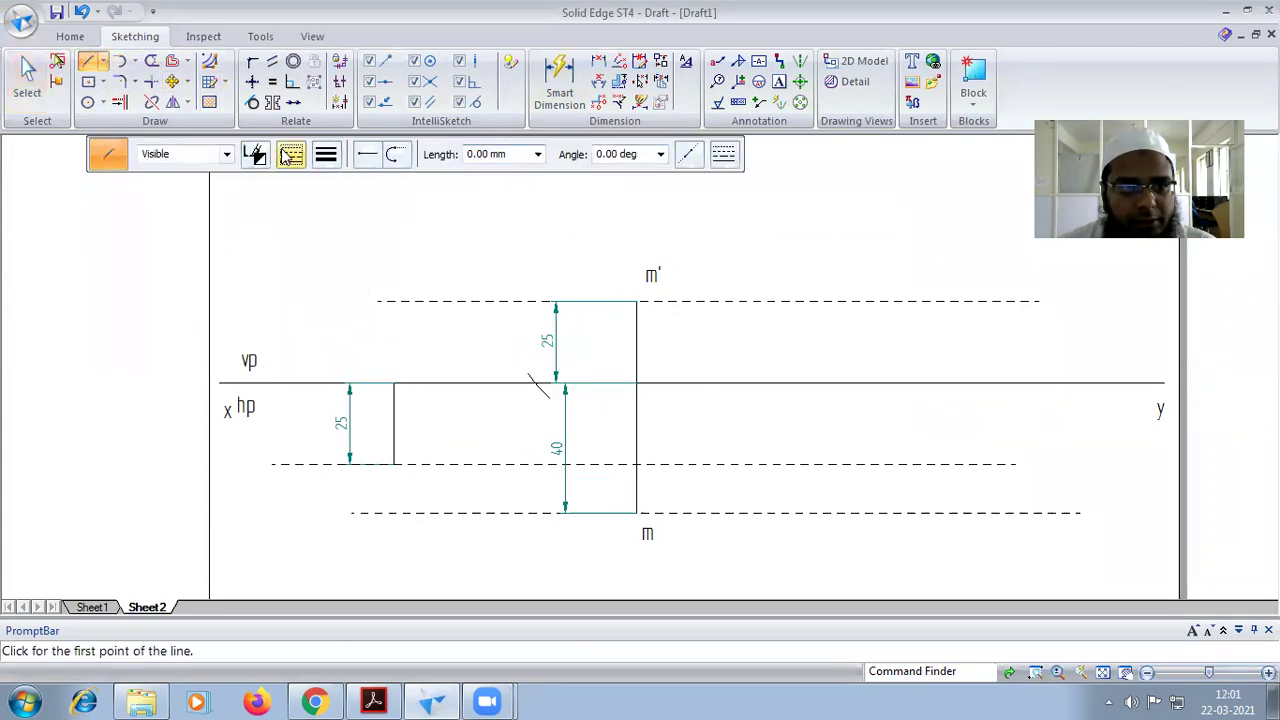
left_click(290, 154)
left_click(332, 180)
scroll(598, 369, "up", 1)
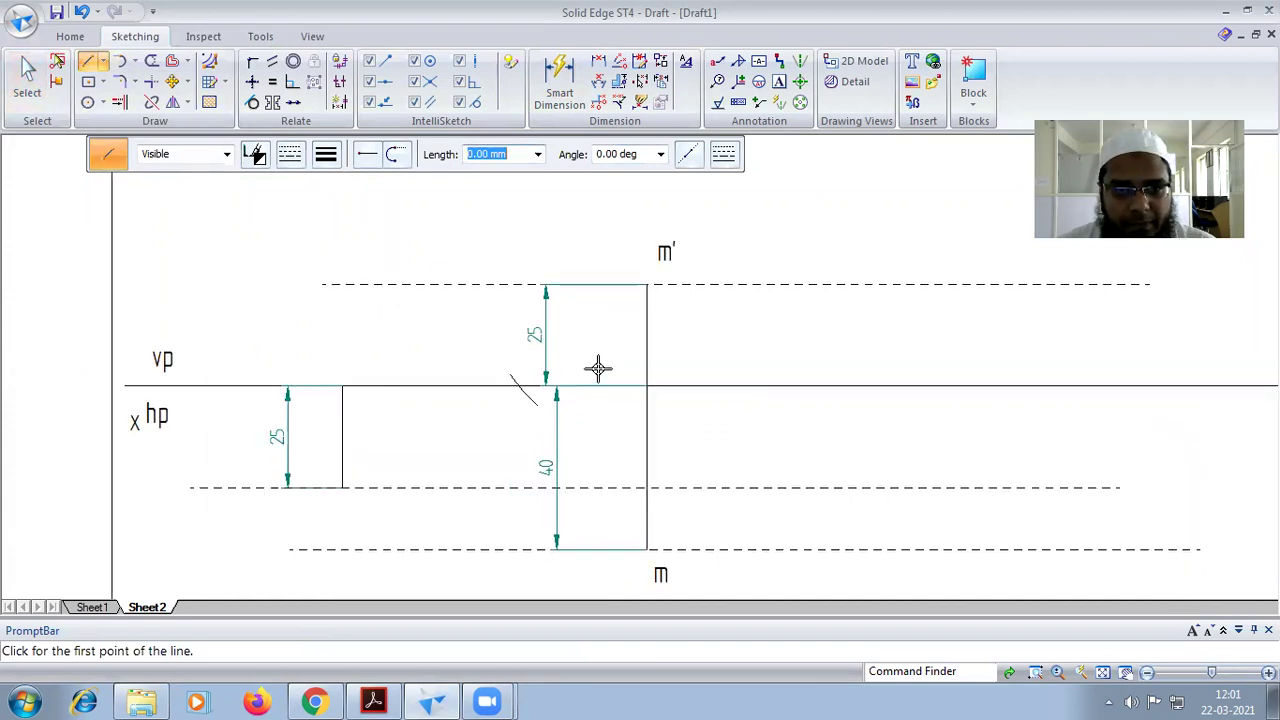
scroll(520, 381, "up", 3)
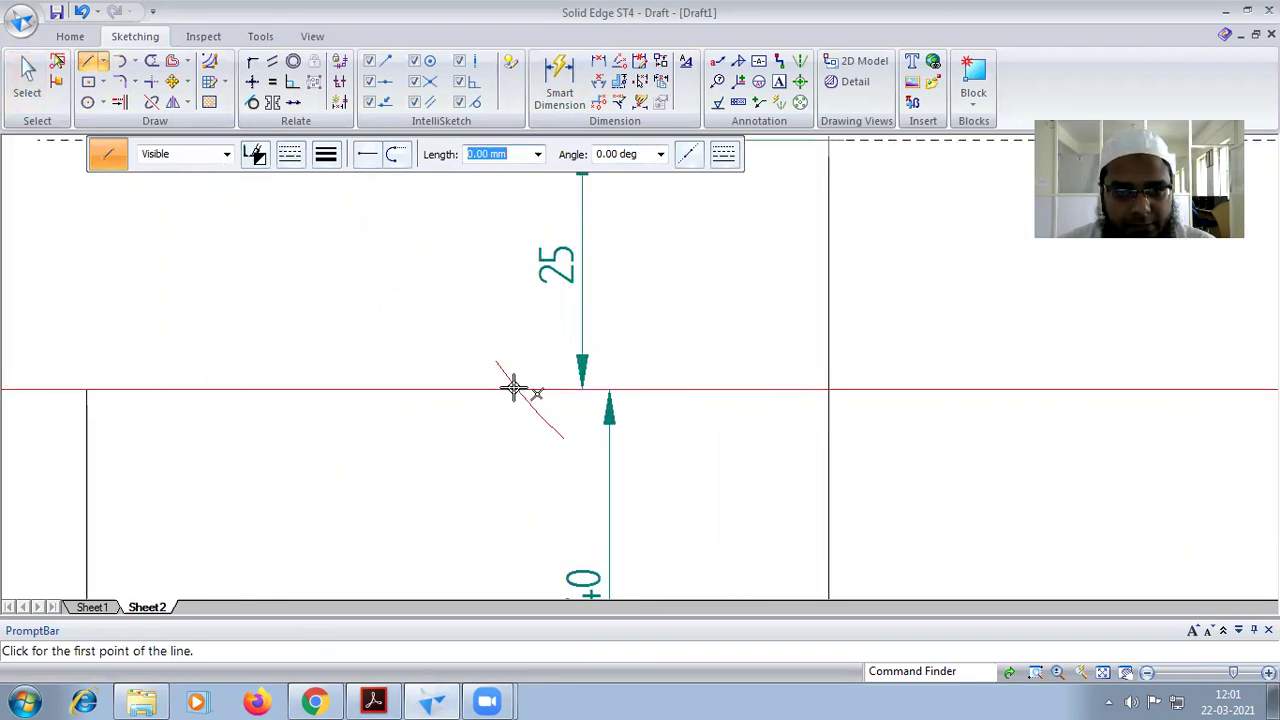
left_click(609, 389)
left_click(1102, 671)
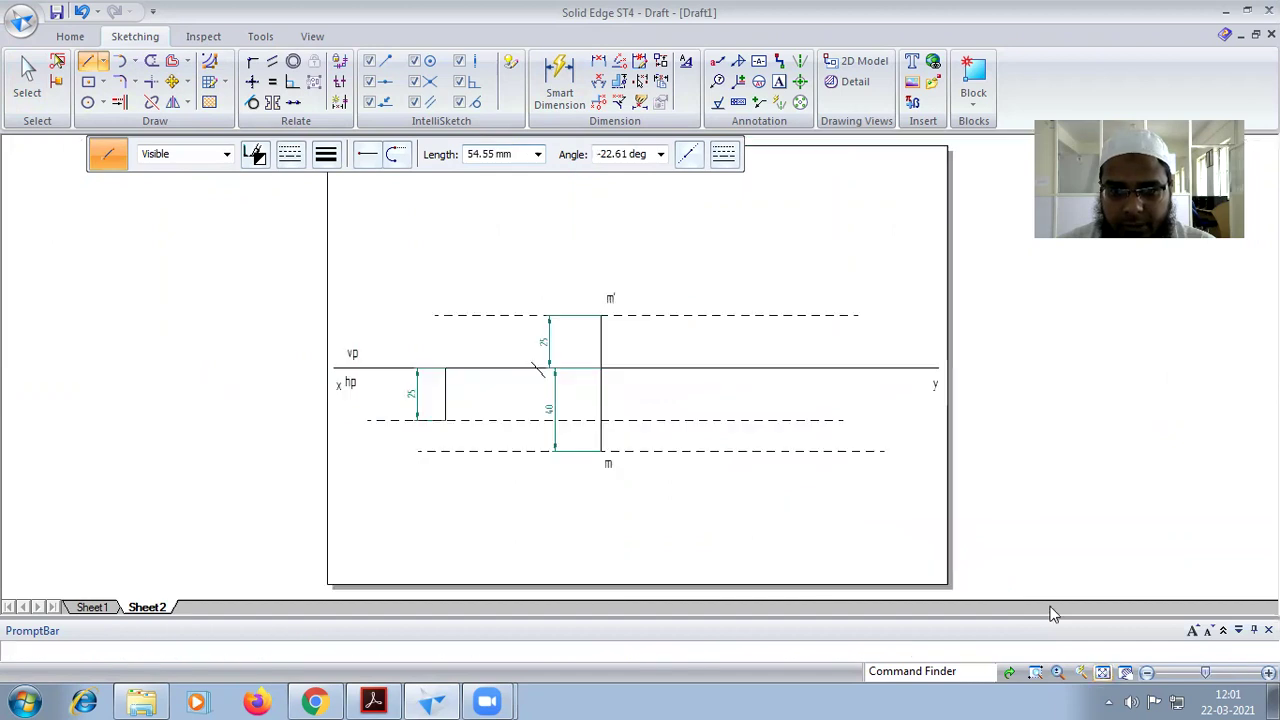
scroll(580, 334, "up", 2)
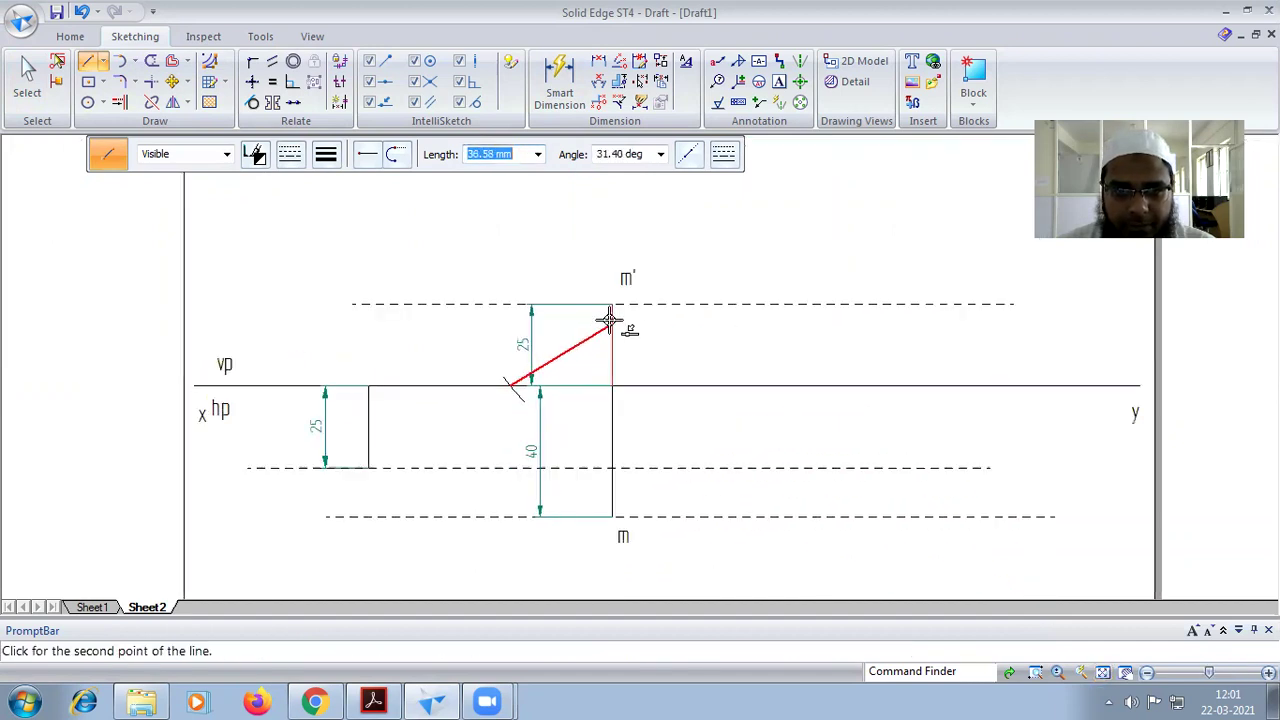
left_click(612, 305)
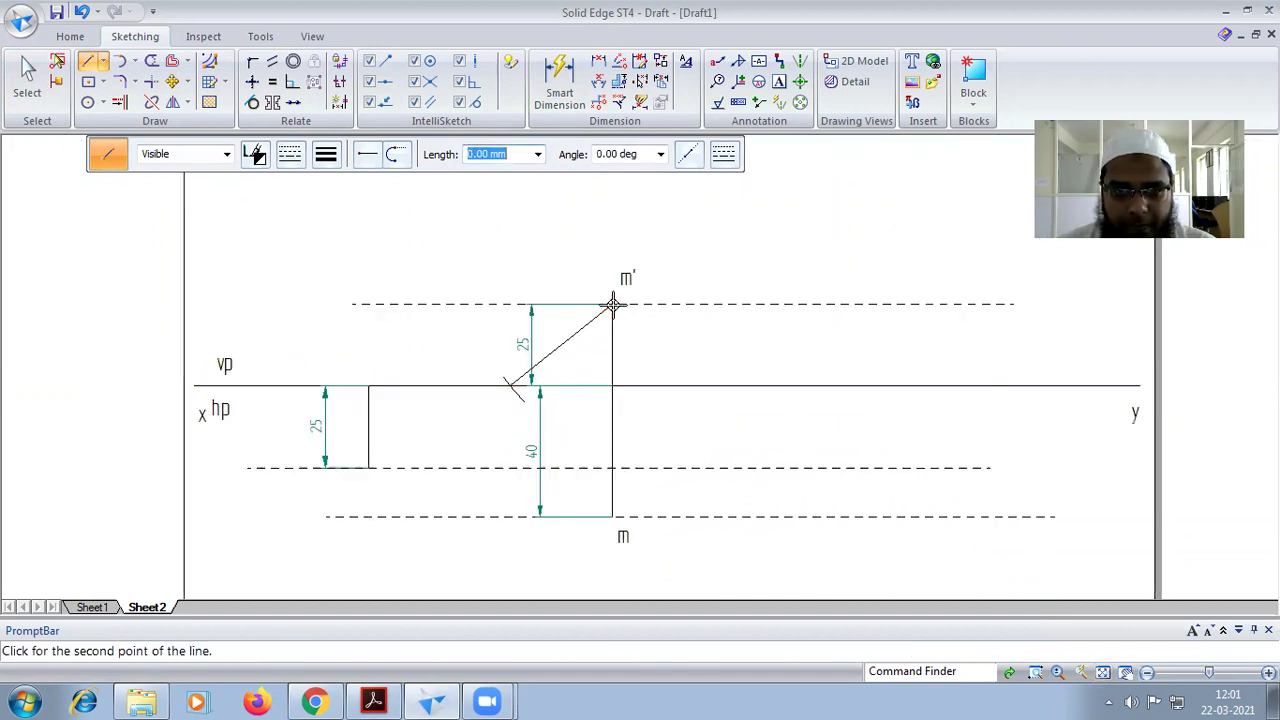
Step: Extend the inclined line 40 mm beyond m', checking against the reference PDF
right_click(789, 255)
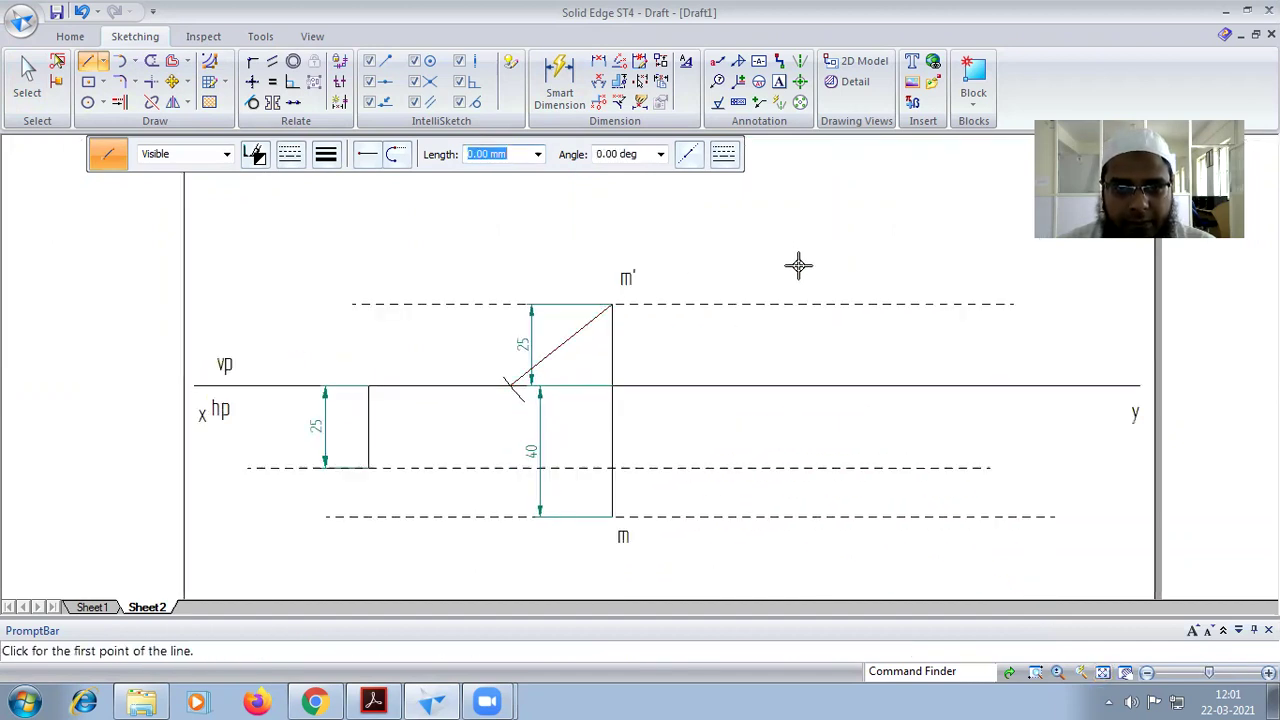
left_click(610, 303)
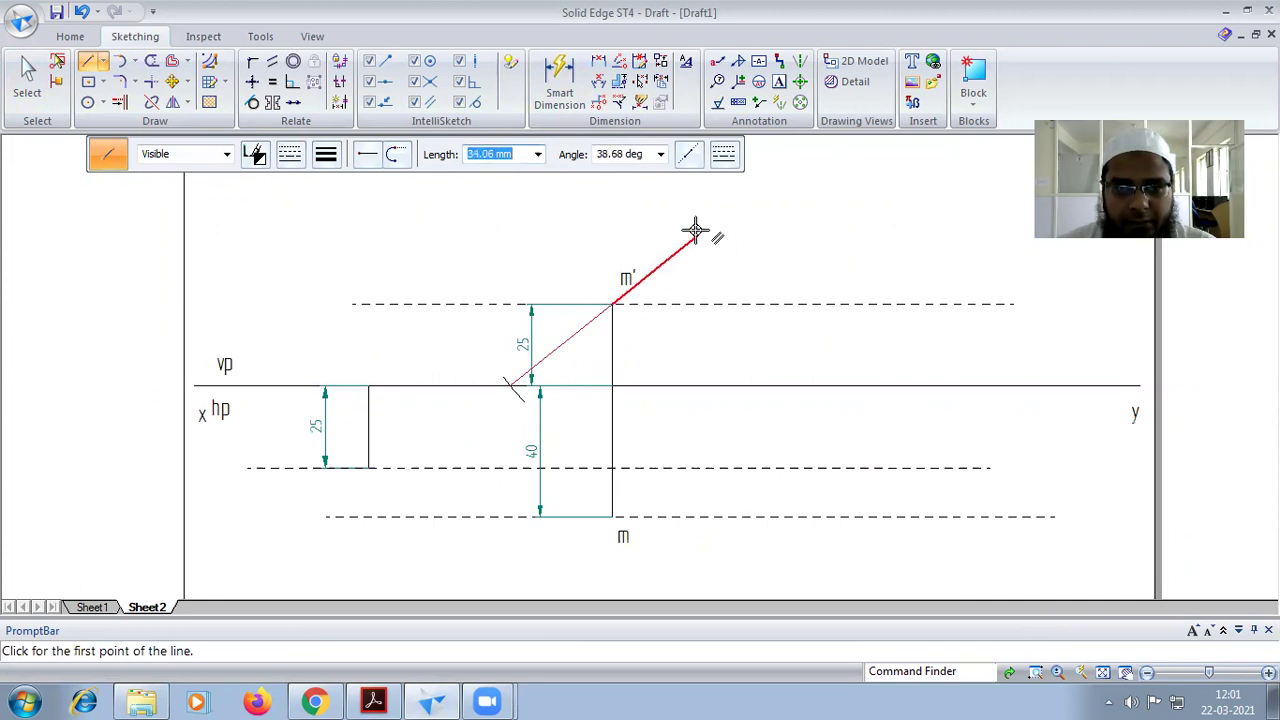
type("40")
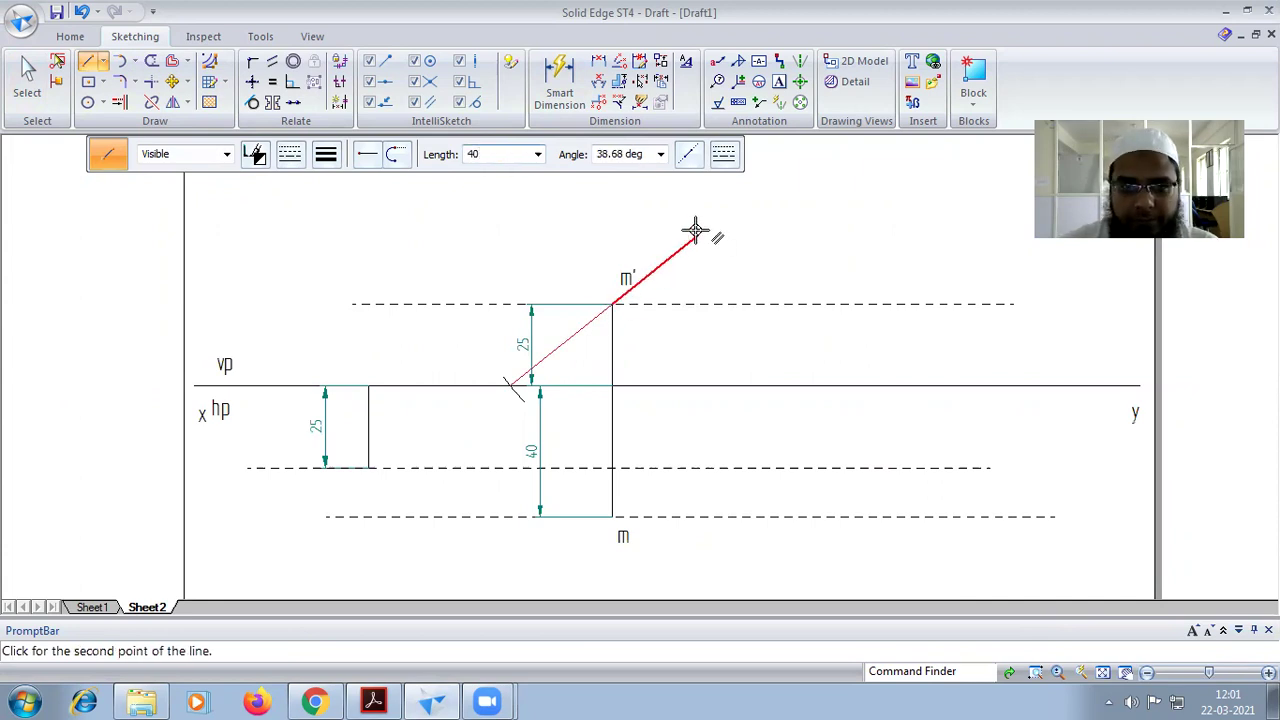
key("Tab")
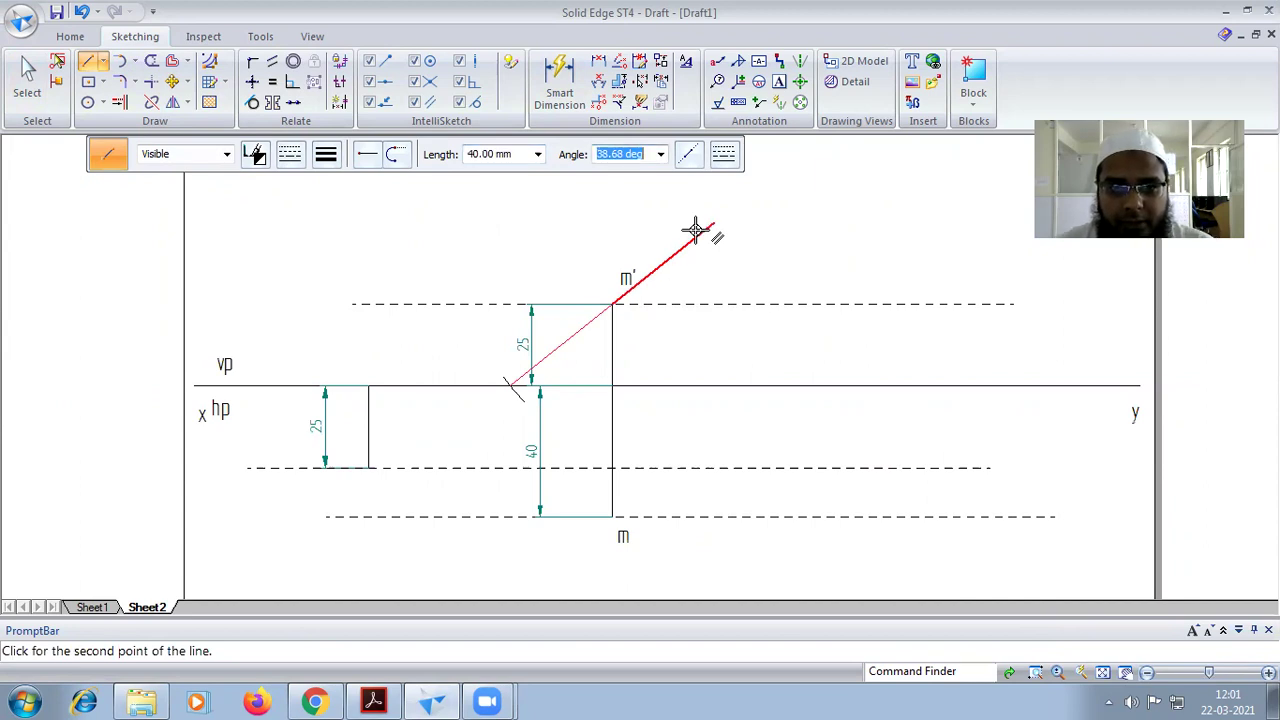
left_click(695, 230)
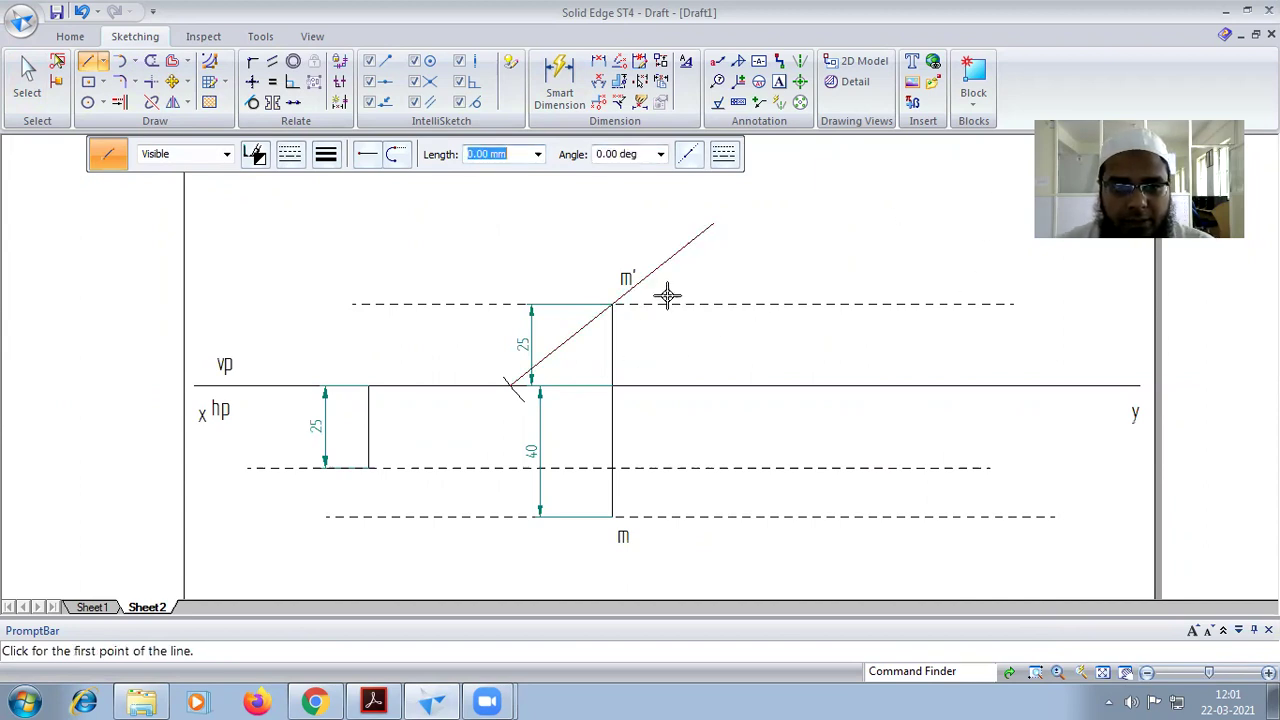
left_click(370, 697)
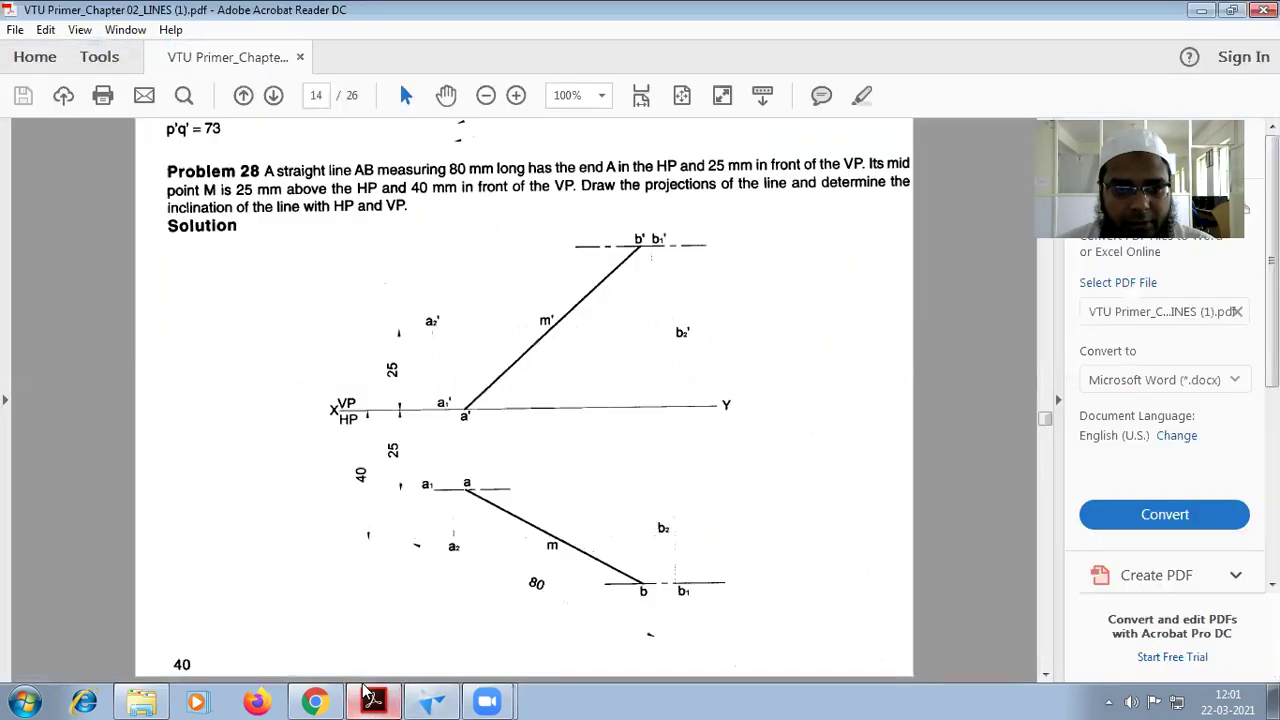
left_click(436, 700)
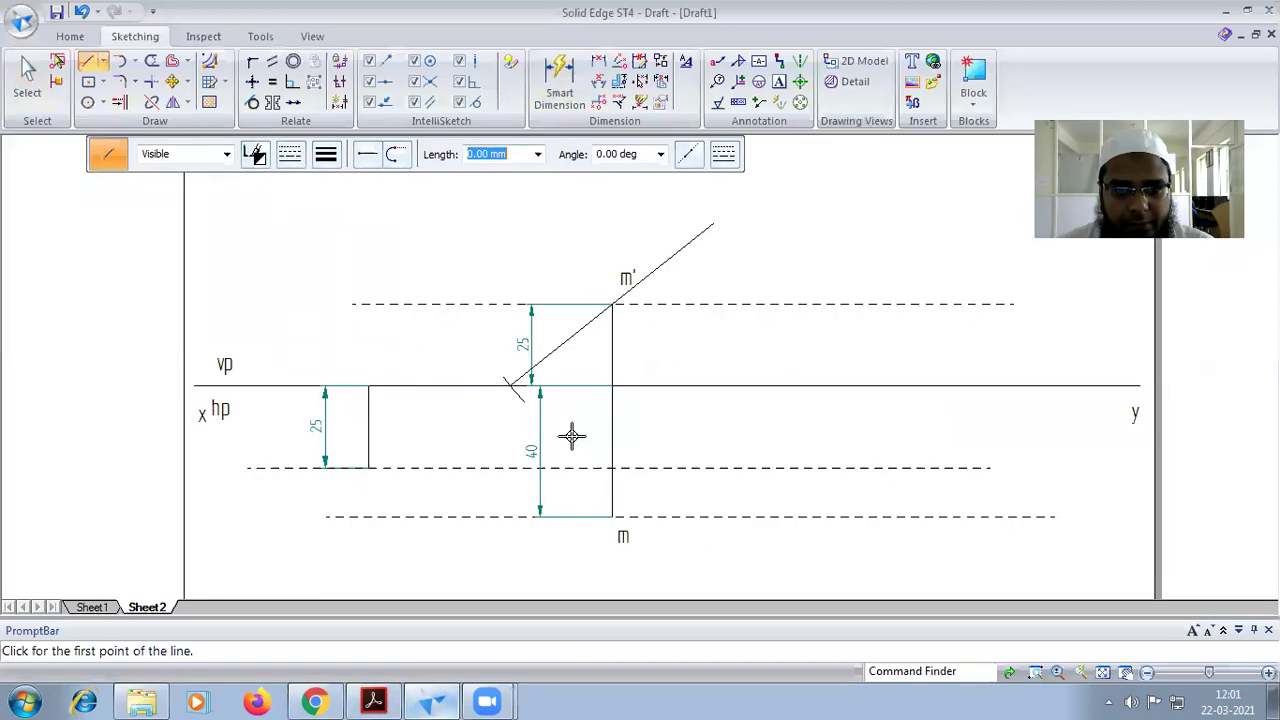
Step: Add the b1' text label to the front view
left_click(779, 81)
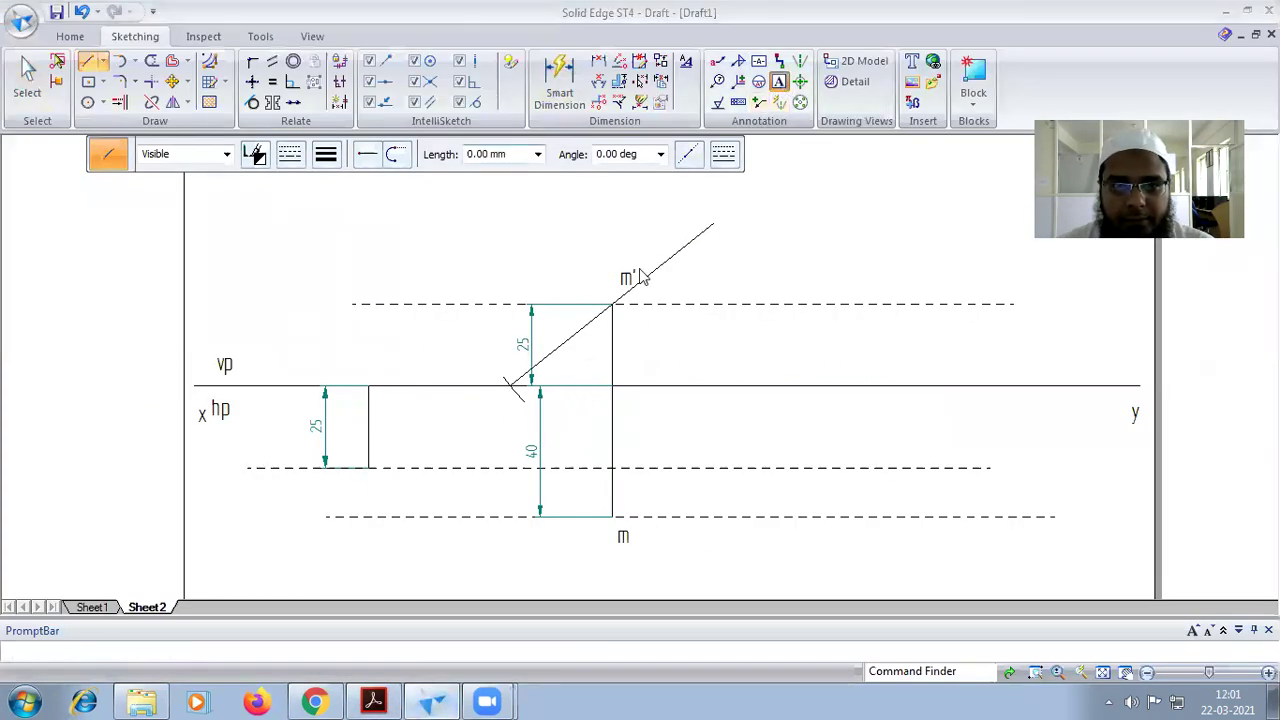
left_click(507, 347)
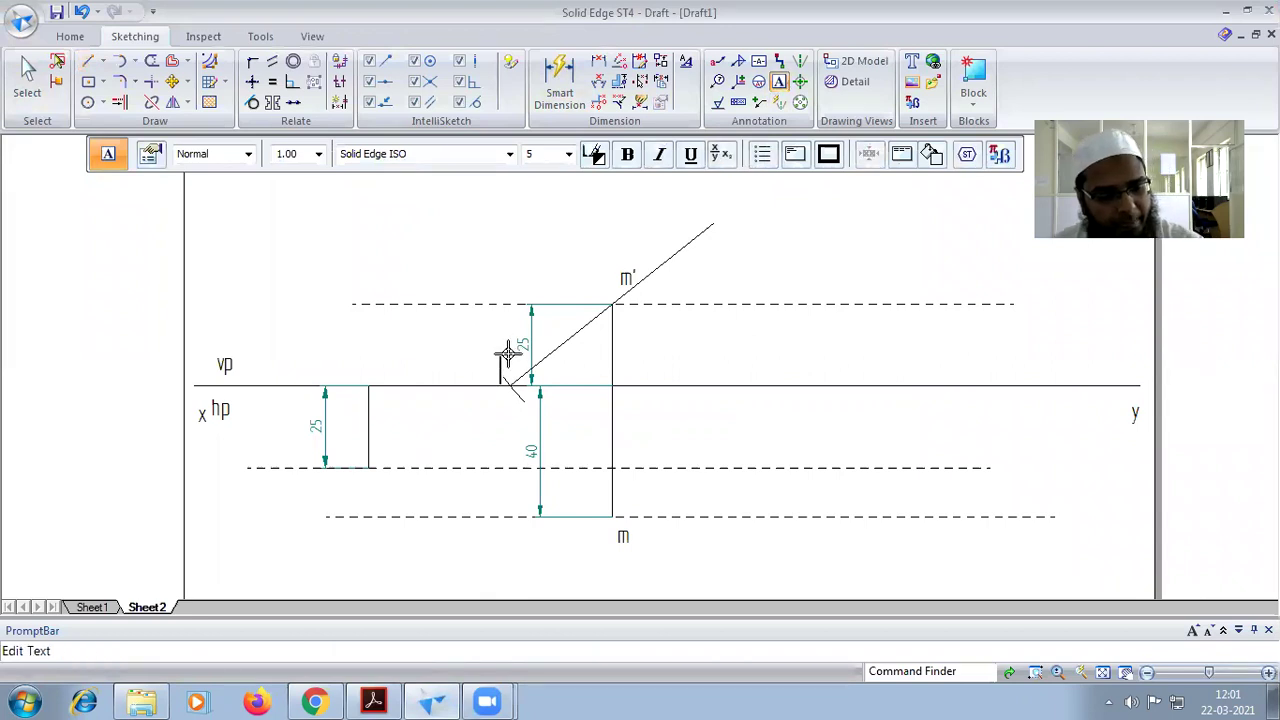
type("q'")
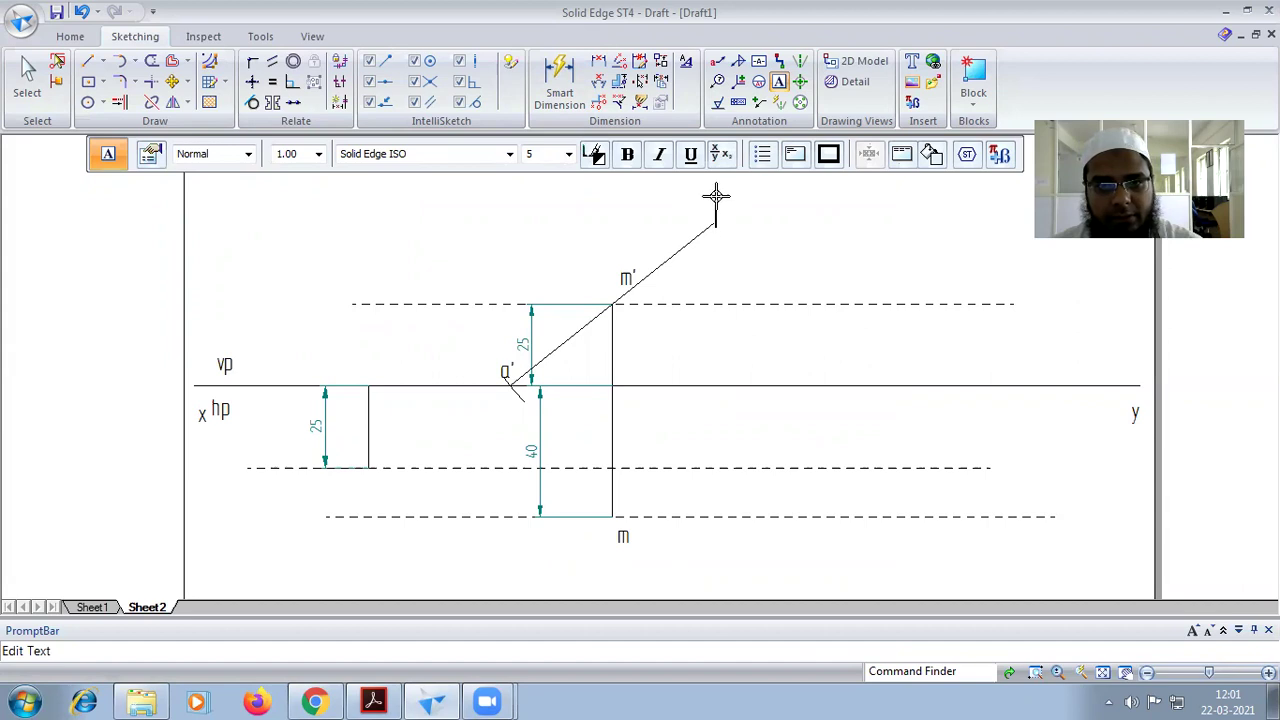
type("'")
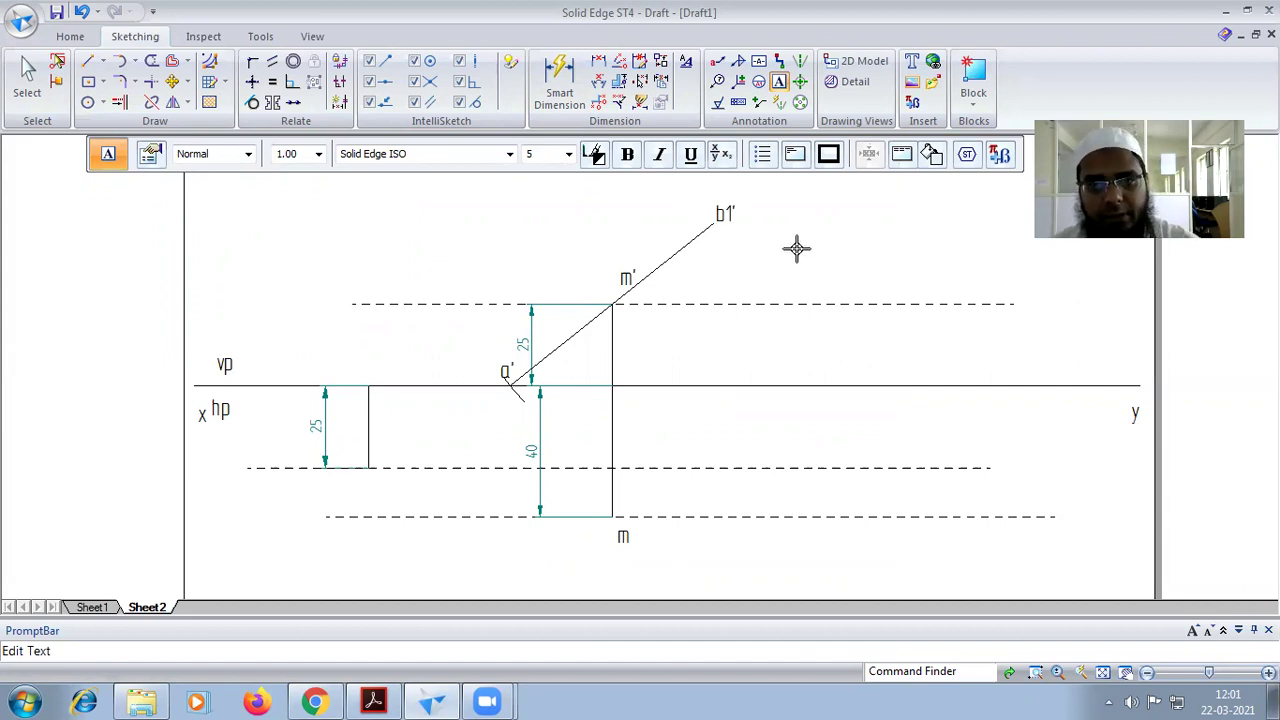
Step: Draw a dashed horizontal line through b1' across the front view
left_click(88, 61)
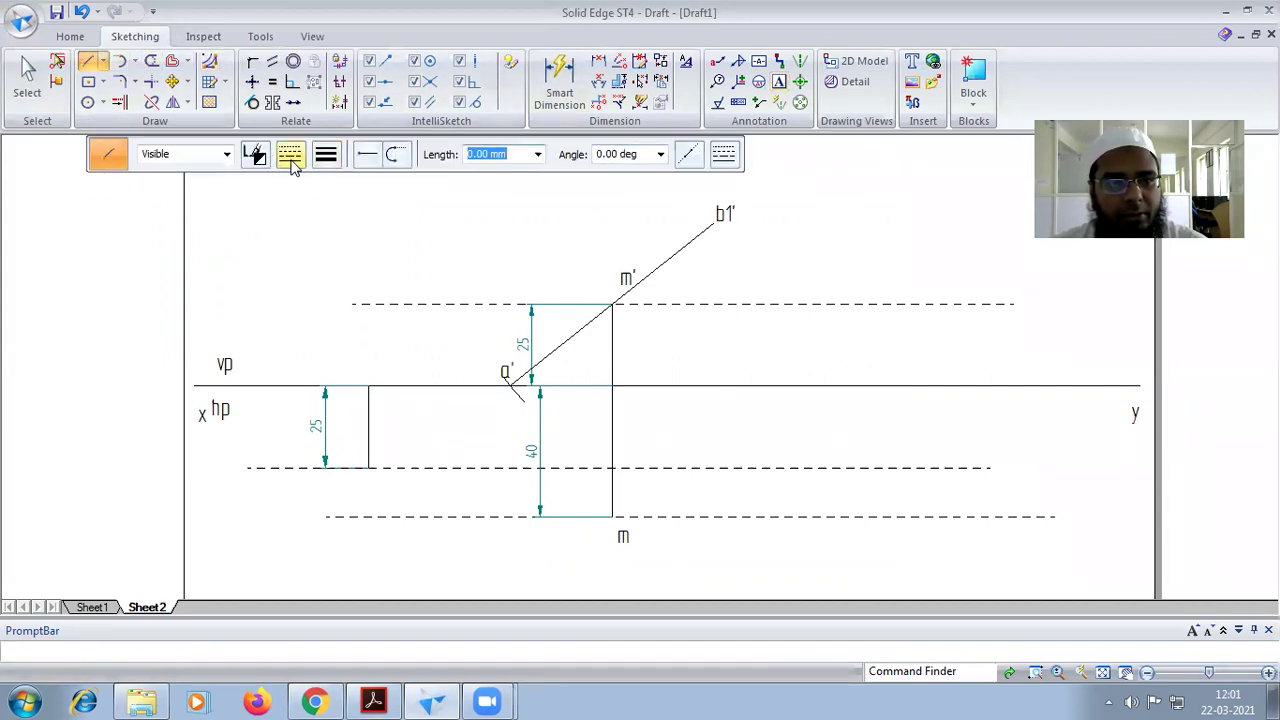
left_click(289, 153)
left_click(295, 189)
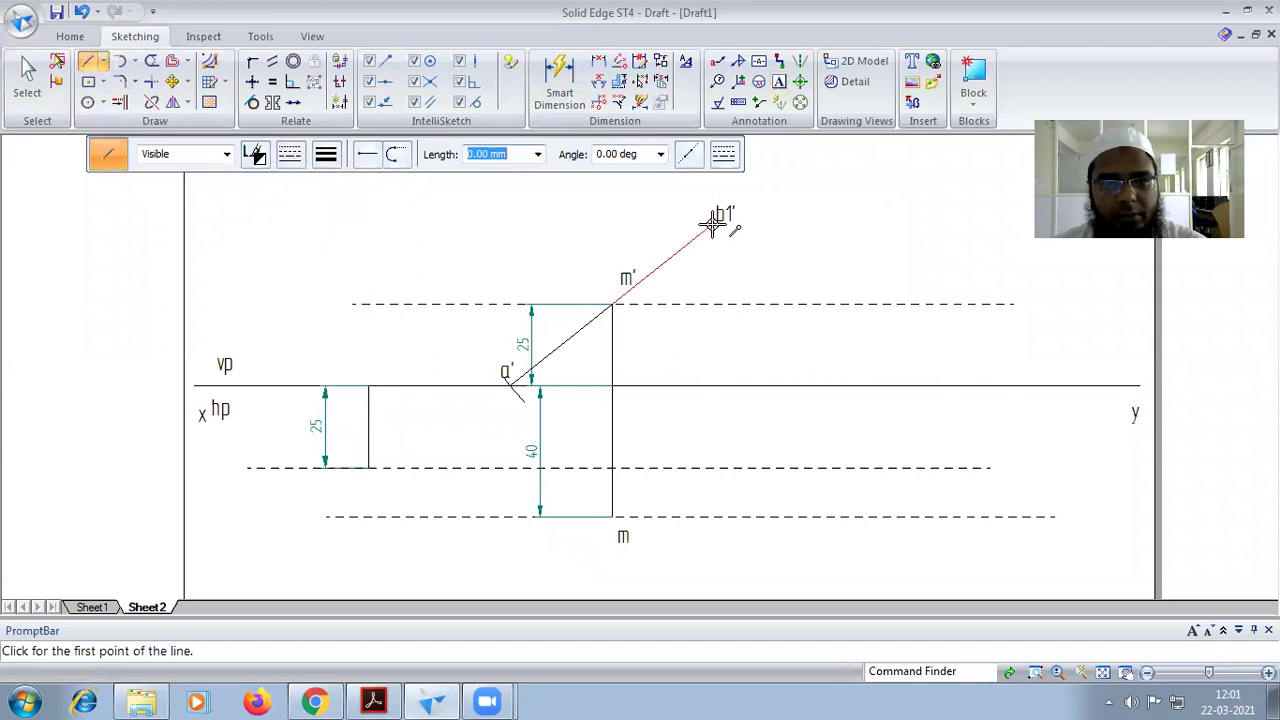
left_click(296, 221)
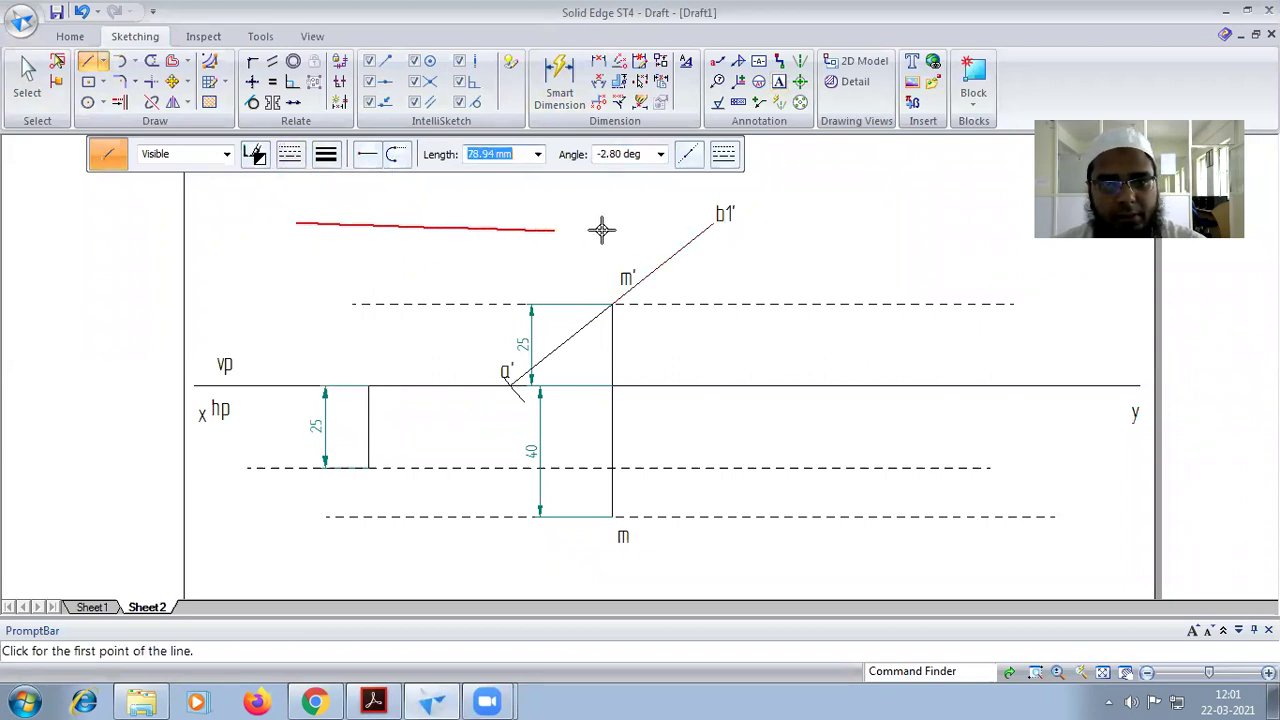
left_click(1005, 221)
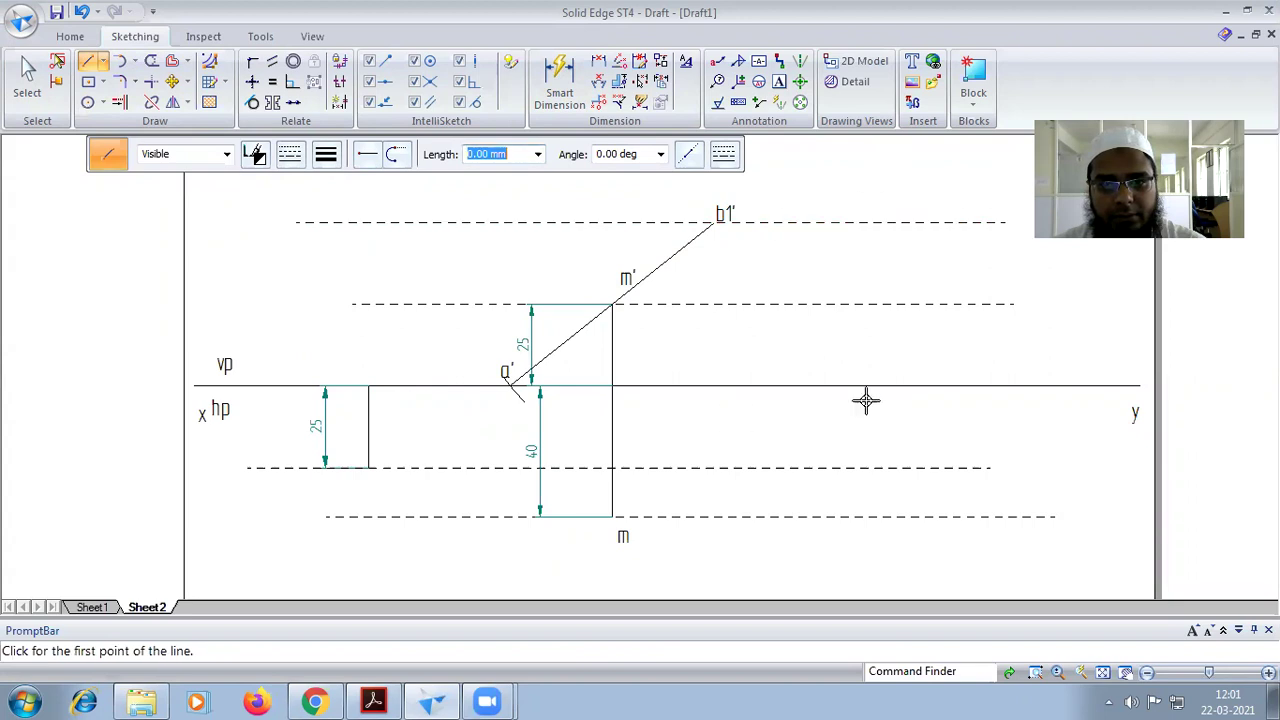
Step: Draw a 40 mm-radius arc centred at m crossing the dashed line 25 mm below xy
left_click(134, 61)
left_click(168, 123)
left_click(290, 160)
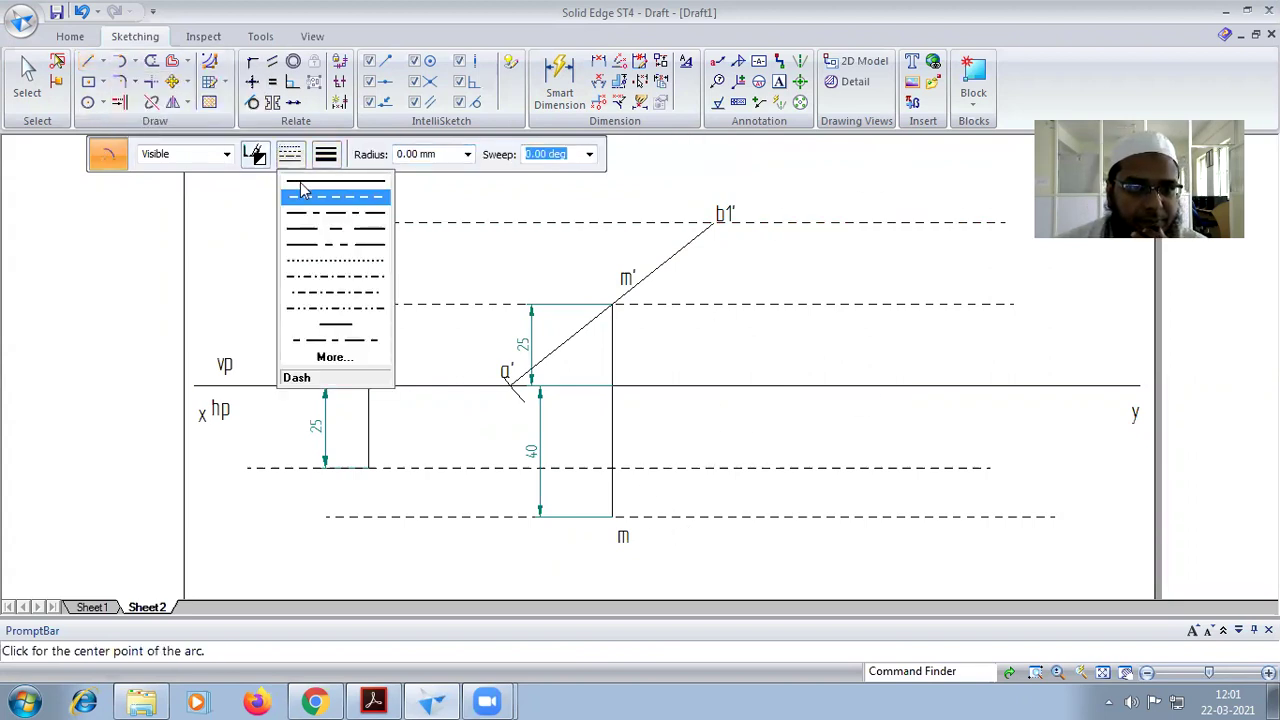
left_click(298, 182)
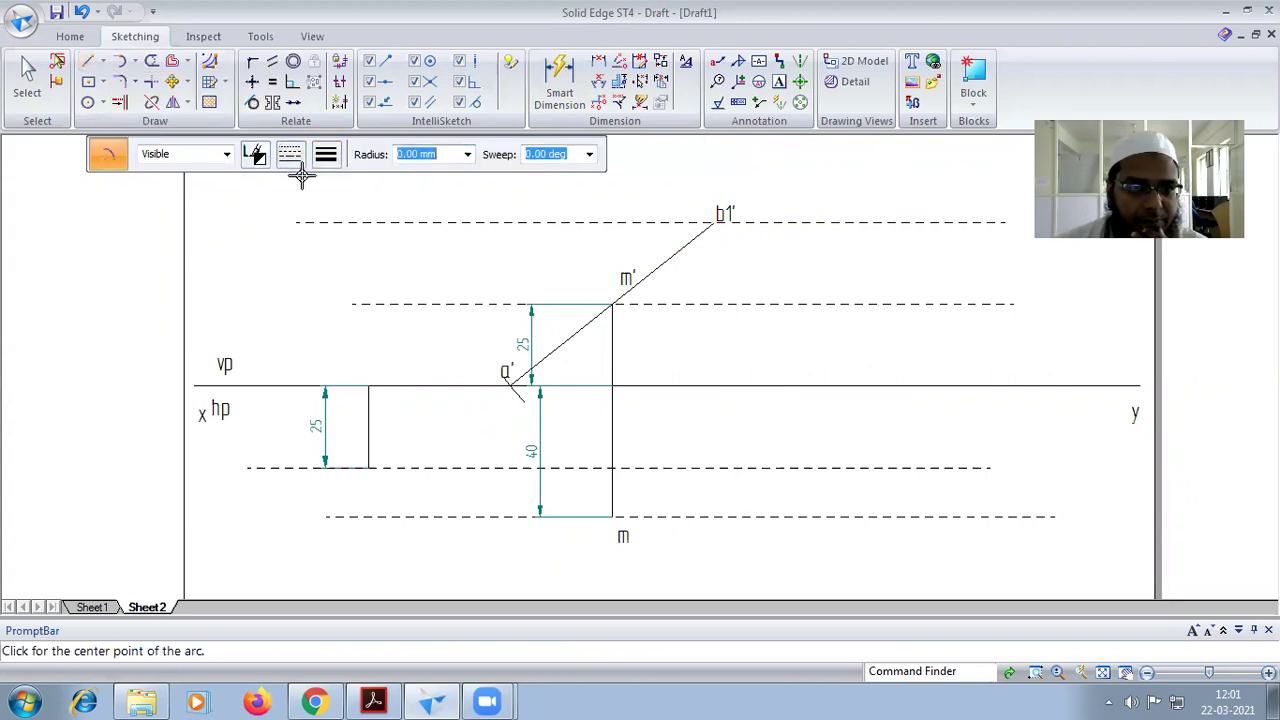
left_click(609, 517)
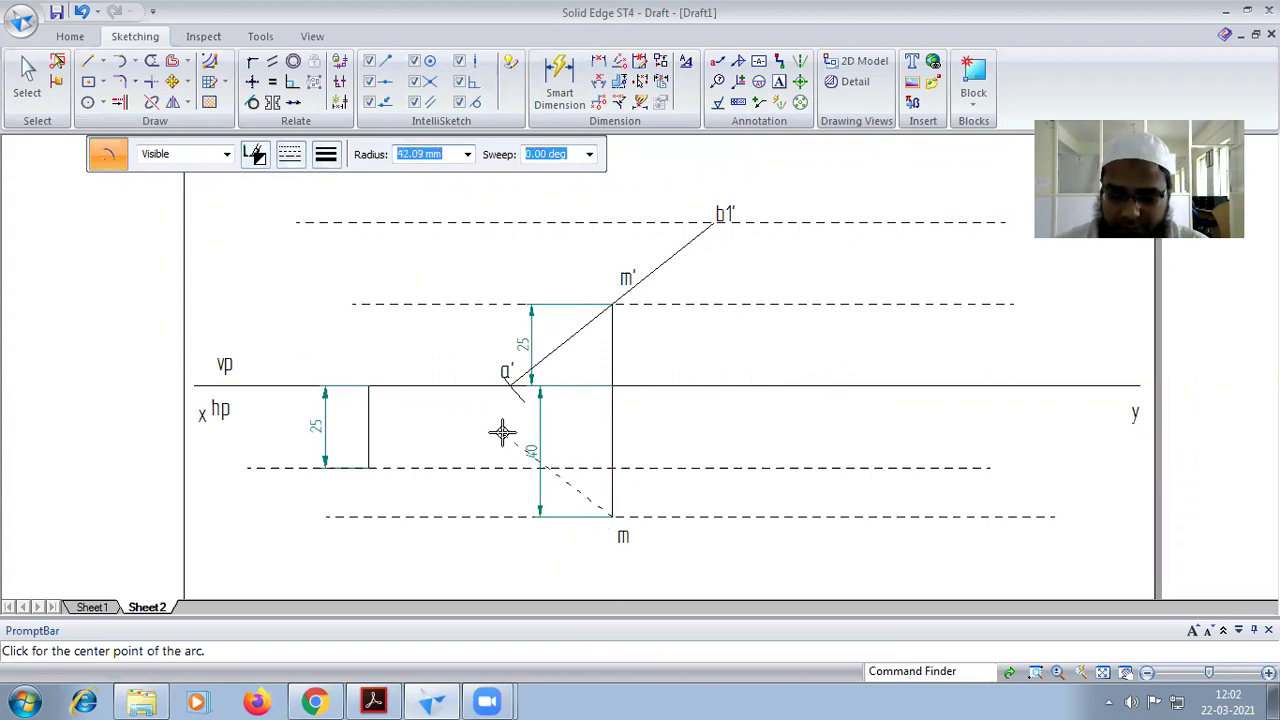
type("40")
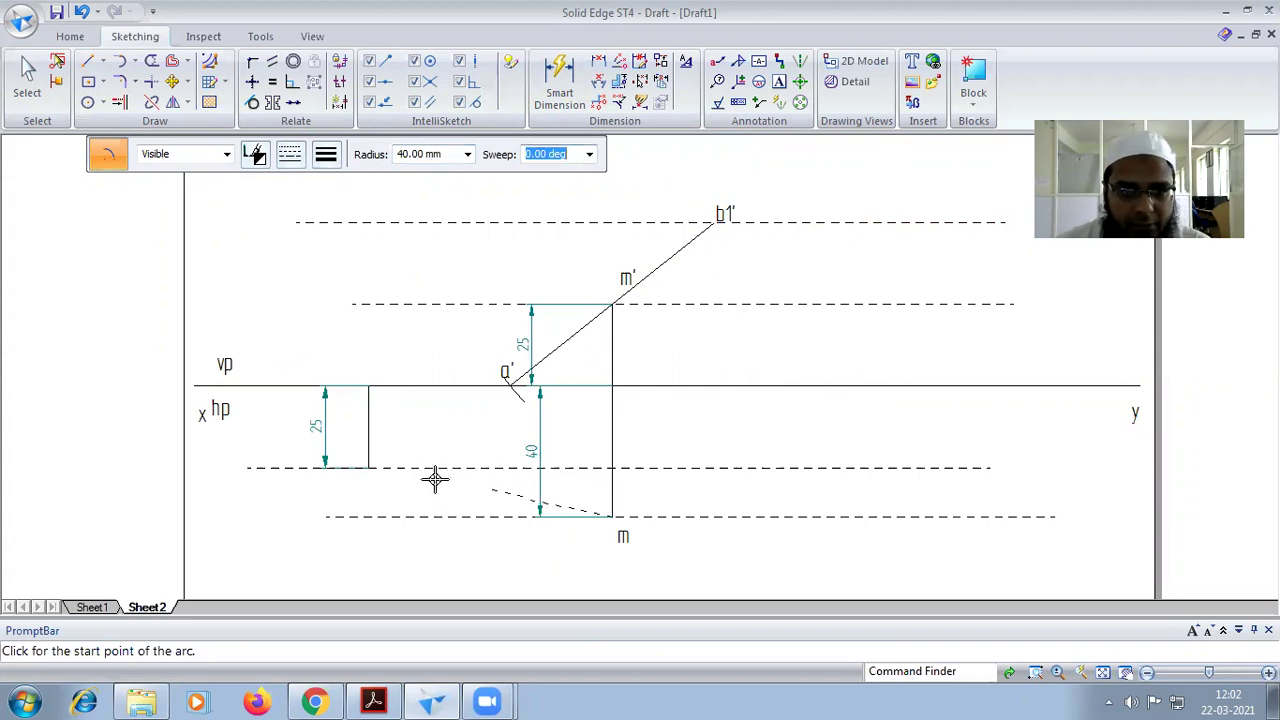
left_click(484, 440)
left_click(490, 437)
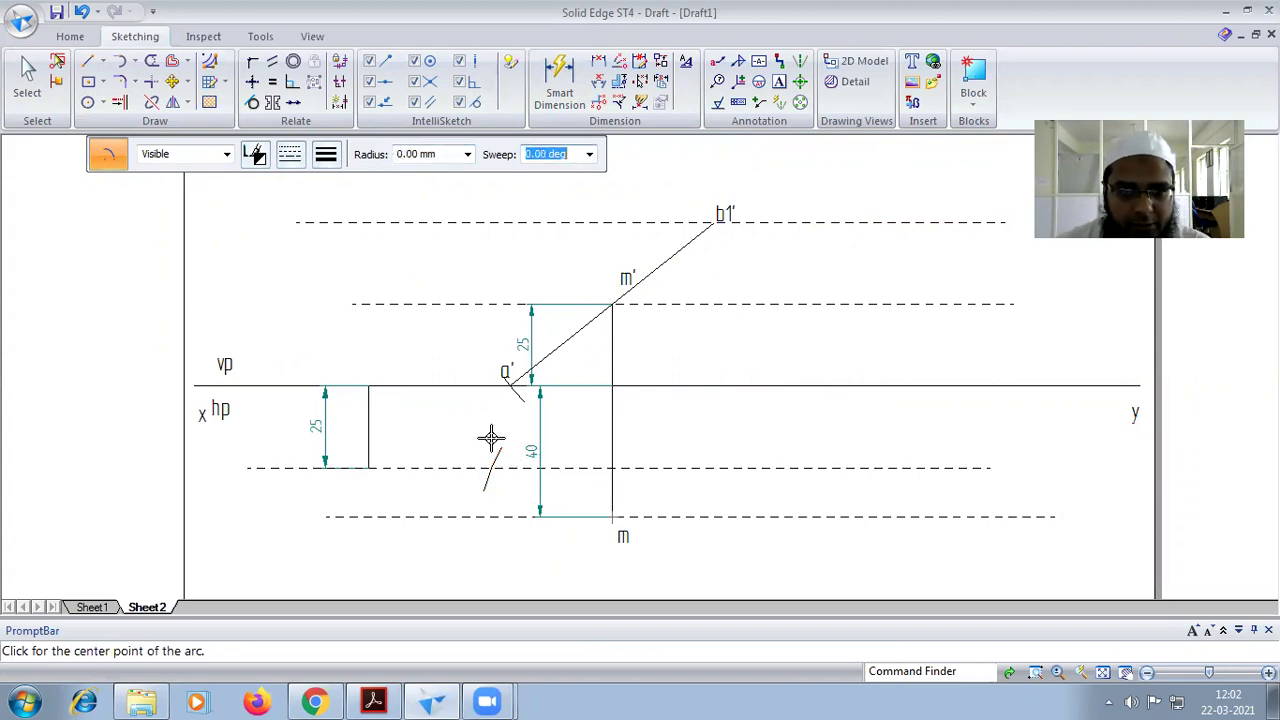
Step: Draw a thicker line from the arc's crossing on the dashed line to m
left_click(88, 61)
left_click(290, 155)
left_click(326, 154)
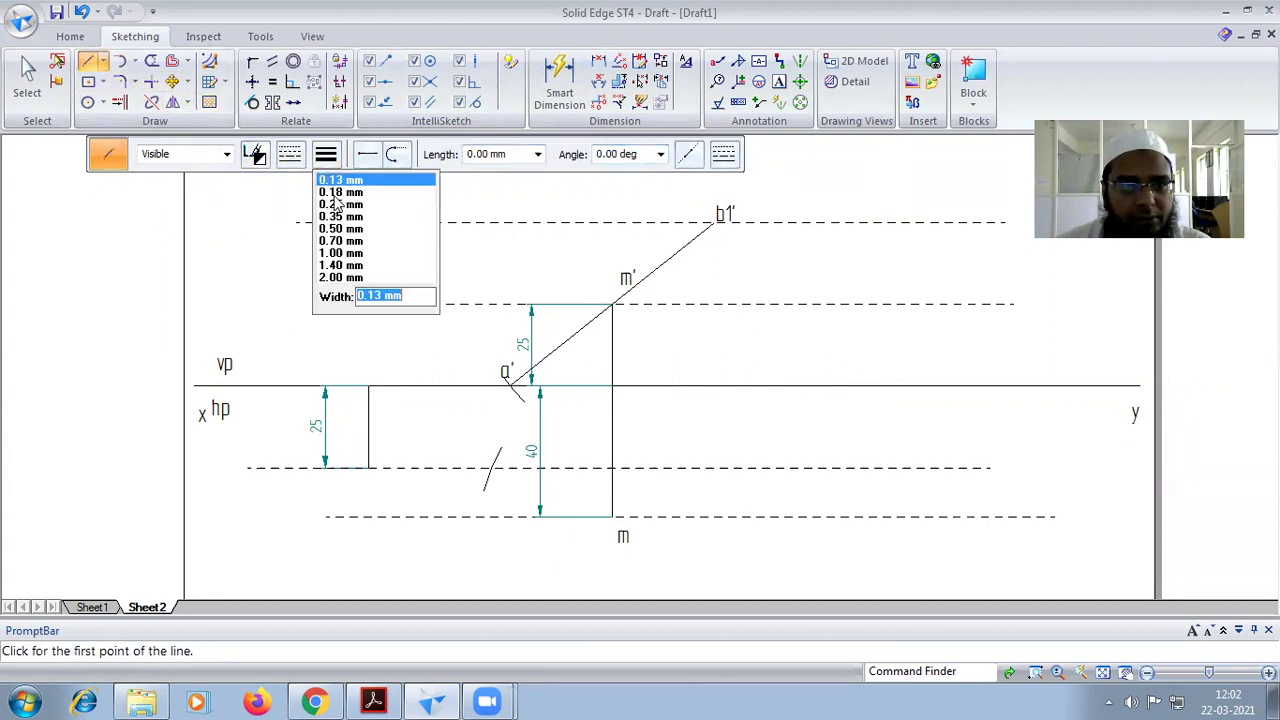
left_click(348, 192)
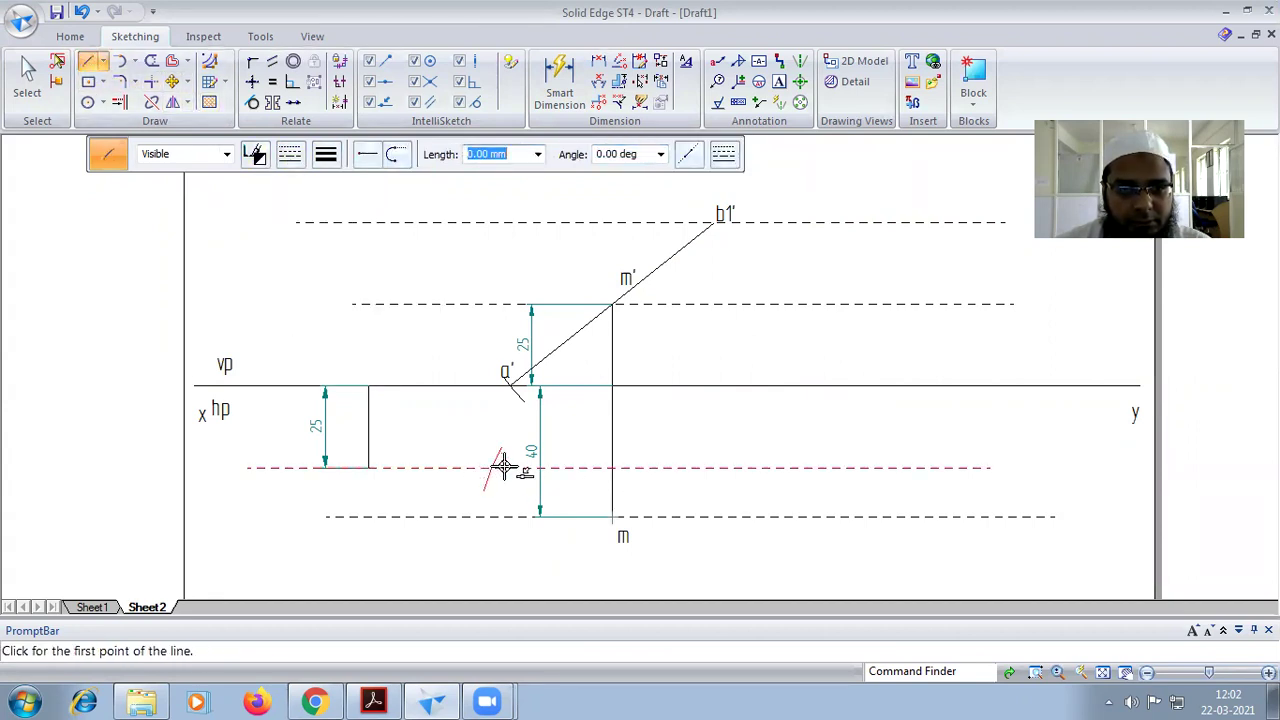
scroll(490, 467, "up", 4)
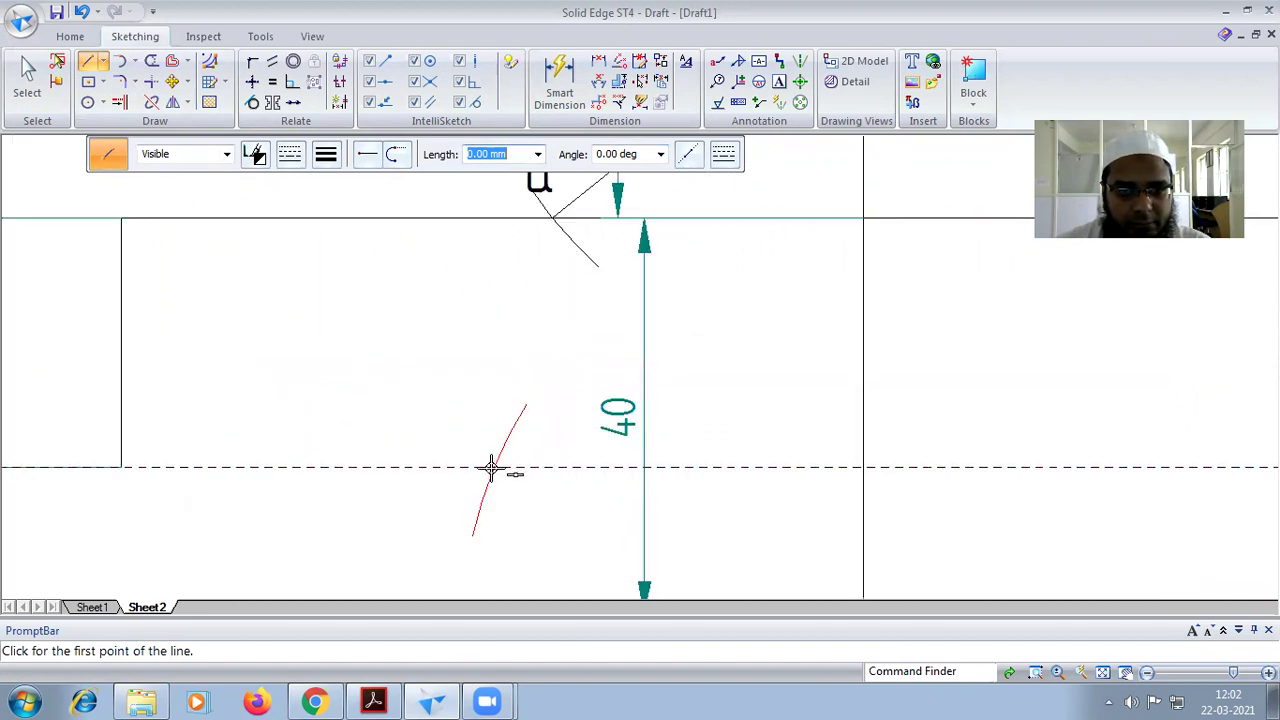
scroll(496, 467, "up", 4)
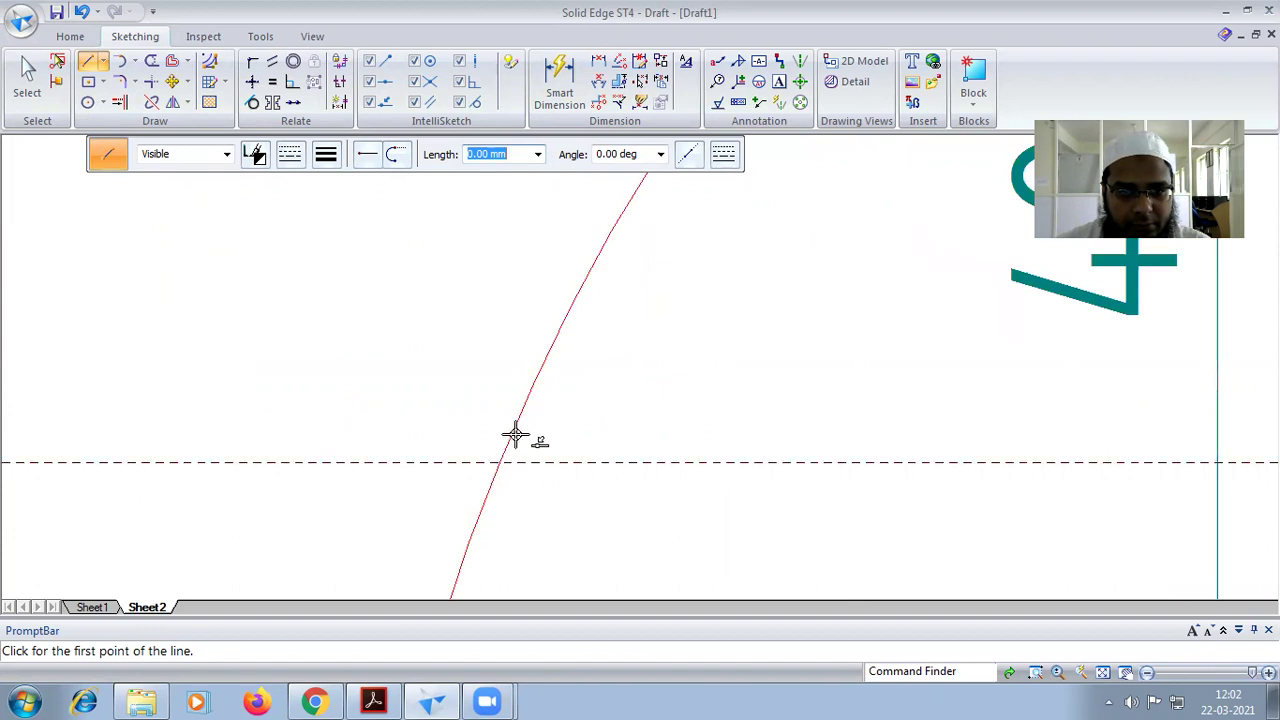
scroll(498, 462, "up", 2)
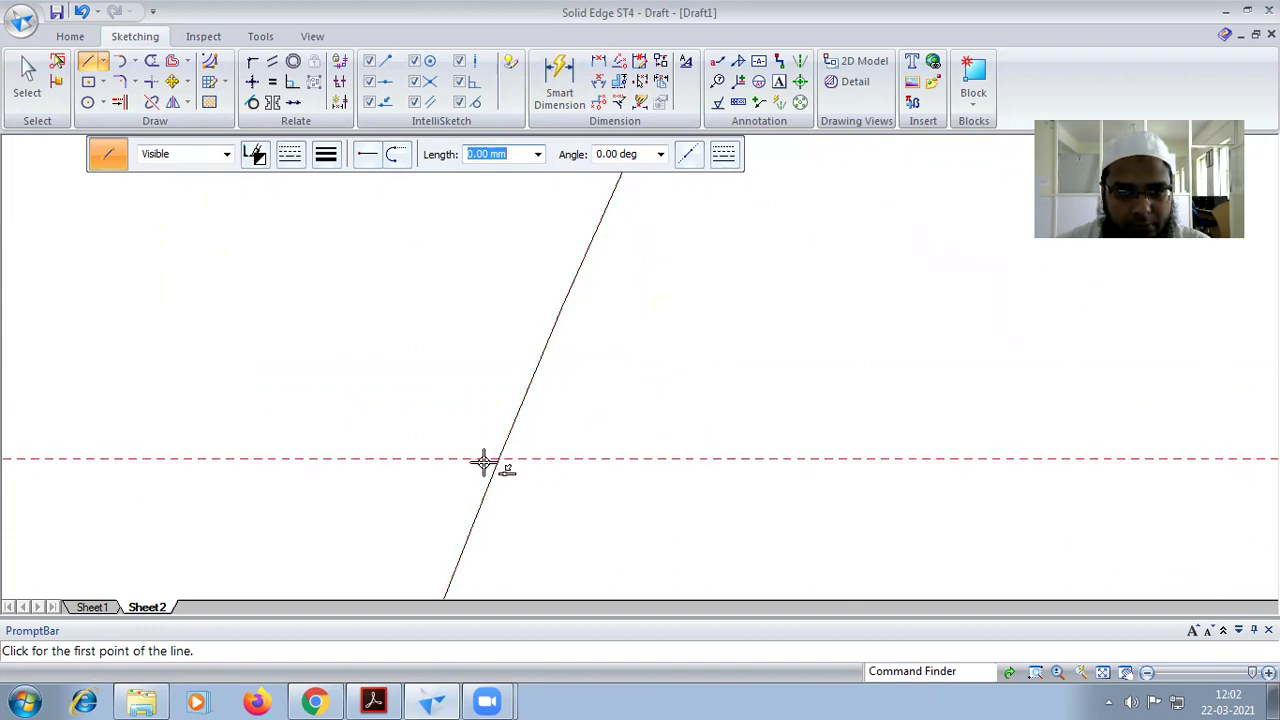
left_click(500, 460)
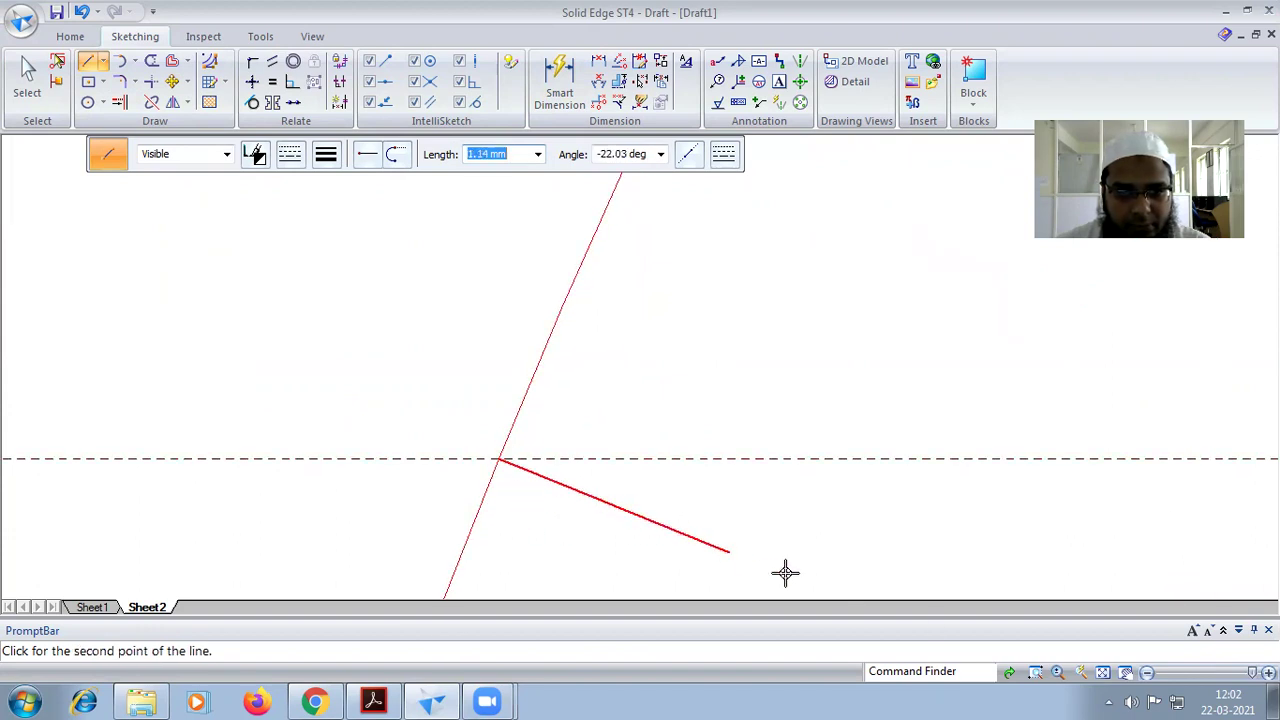
left_click(1102, 672)
scroll(566, 448, "up", 3)
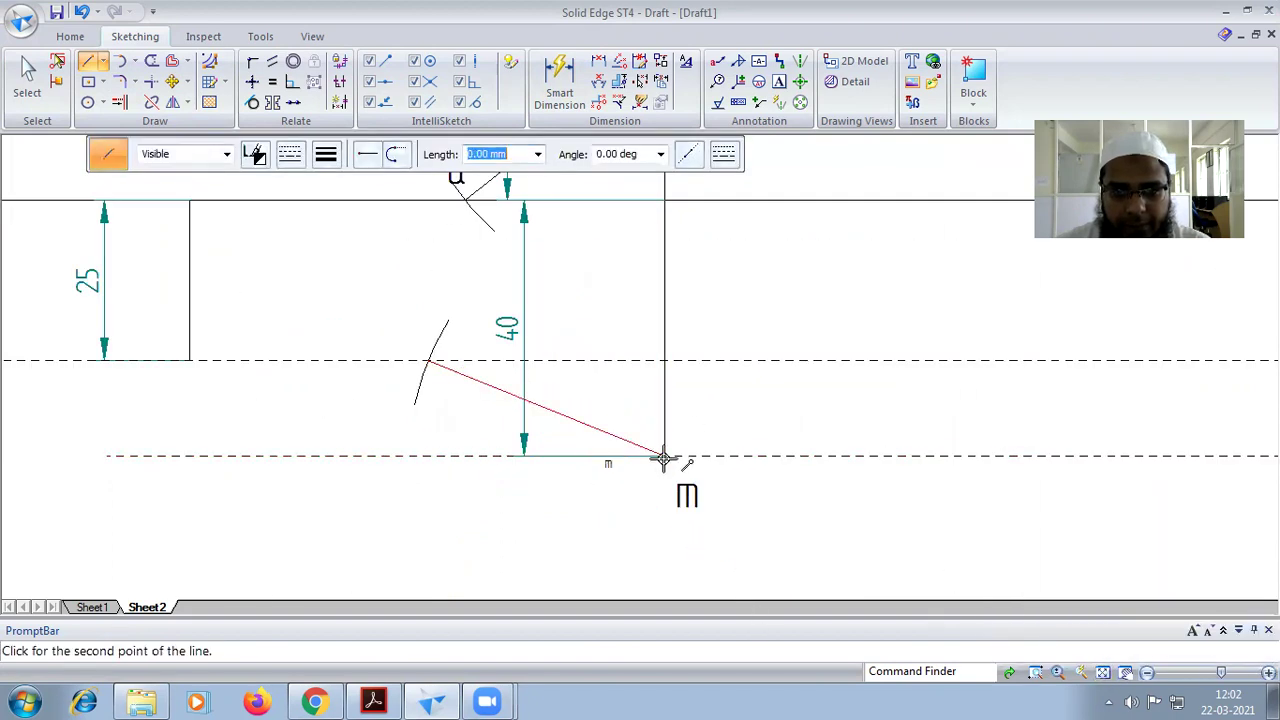
left_click(664, 456)
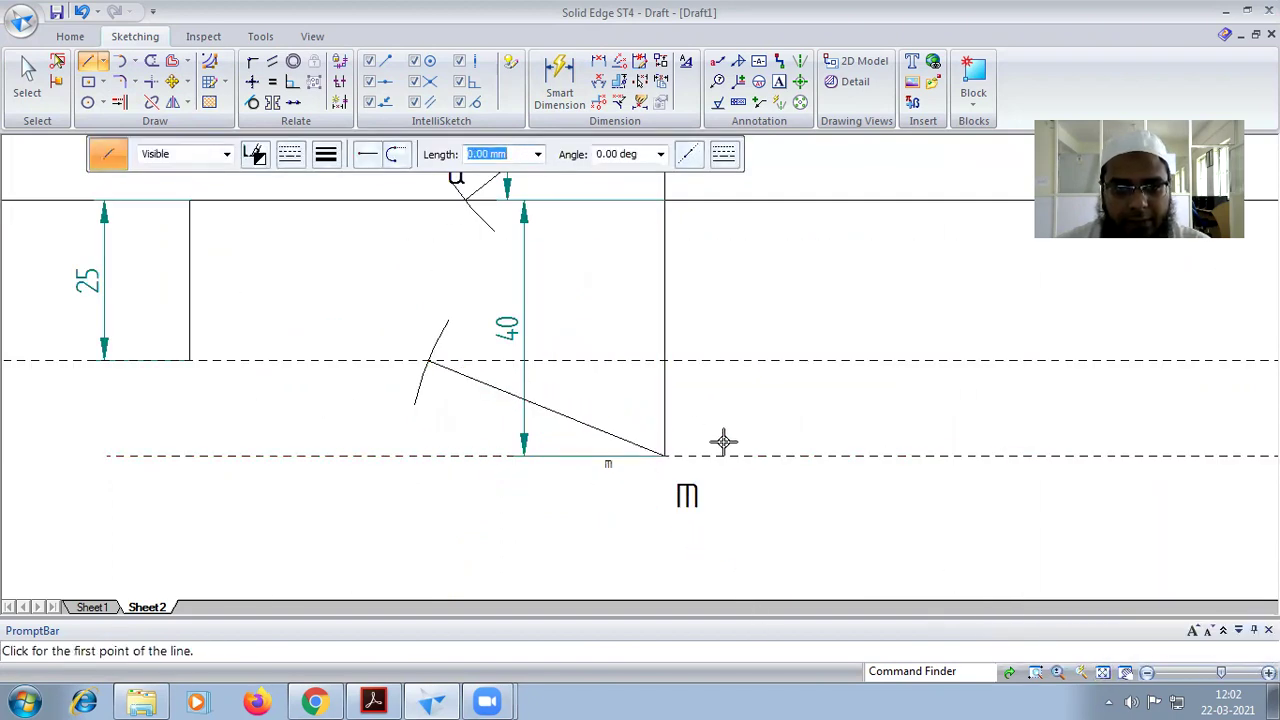
Step: Extend the top-view line 40 mm beyond m and switch to a dashed style
left_click(672, 461)
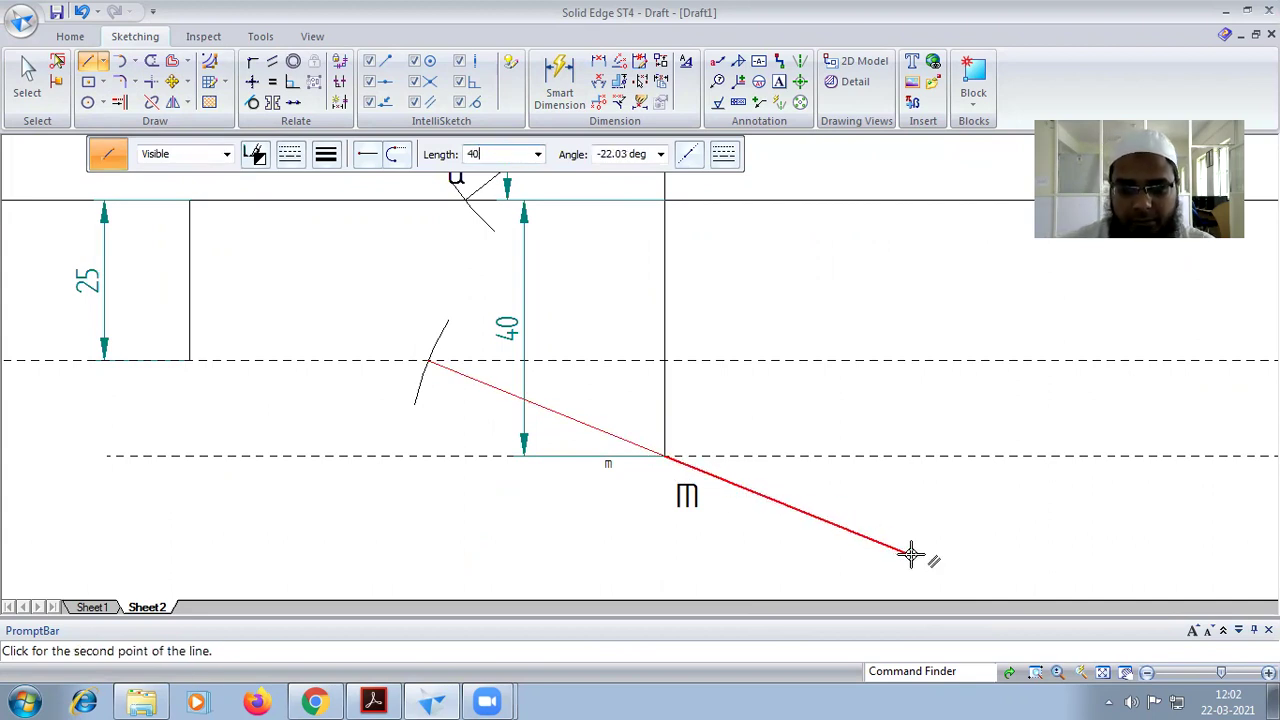
type("40")
key("Tab")
left_click(911, 556)
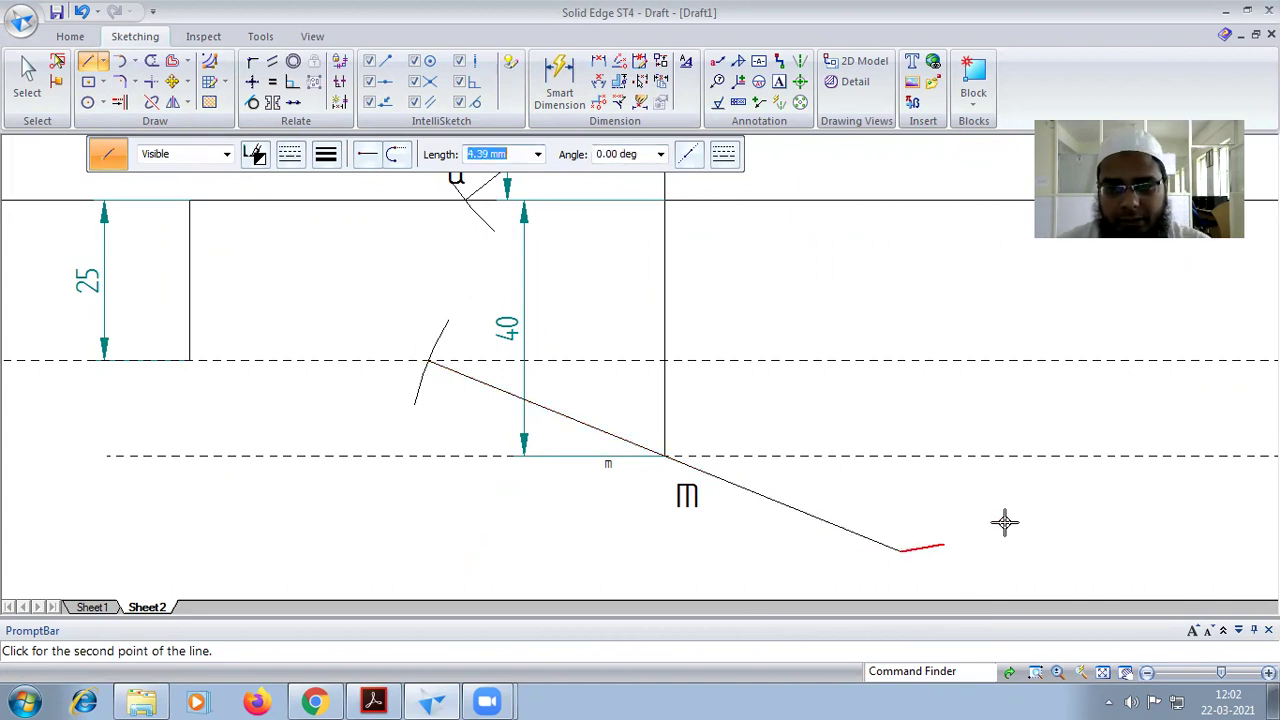
key("Escape")
left_click(289, 156)
left_click(315, 205)
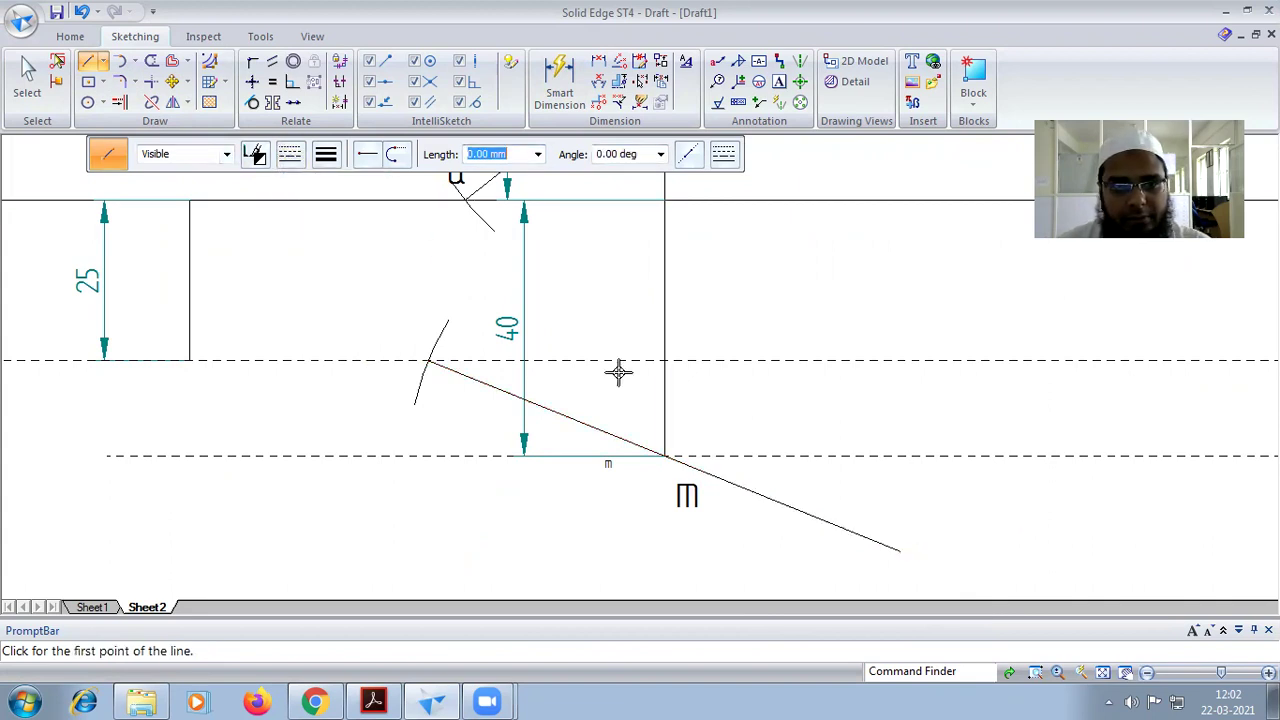
left_click(1103, 672)
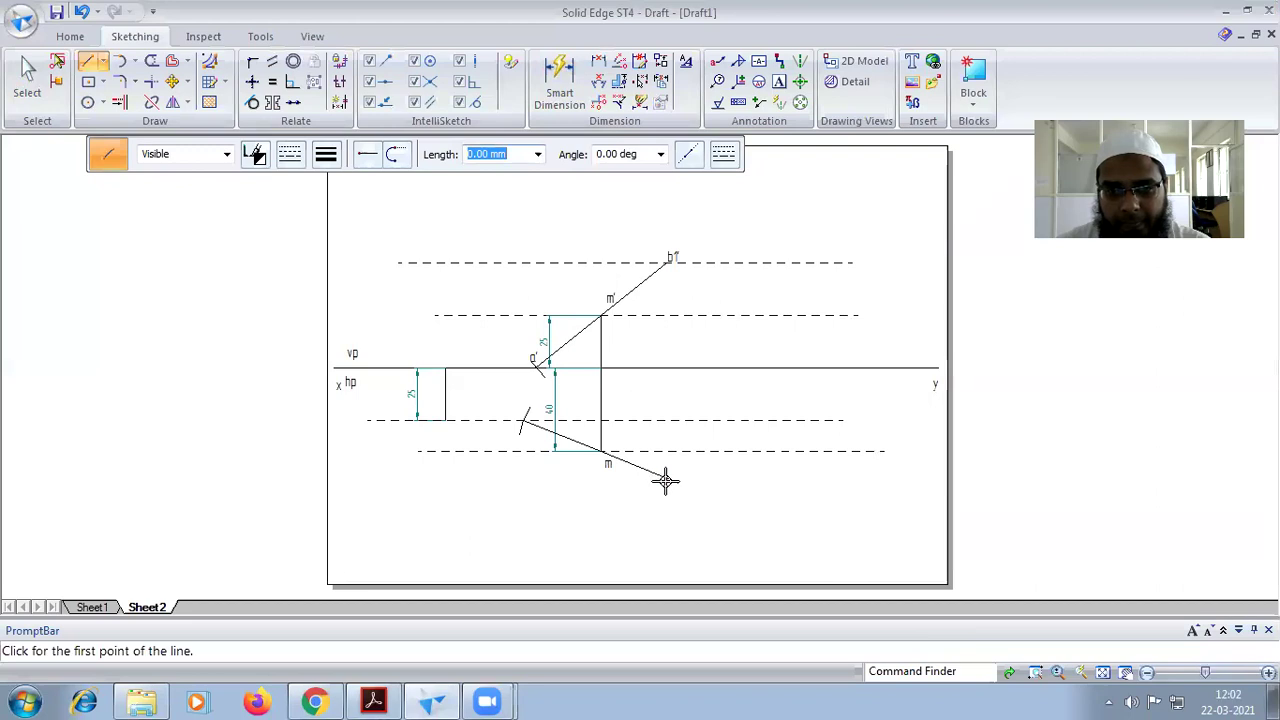
Step: Draw a dashed horizontal line through the extended top-view line's far end
left_click(841, 483)
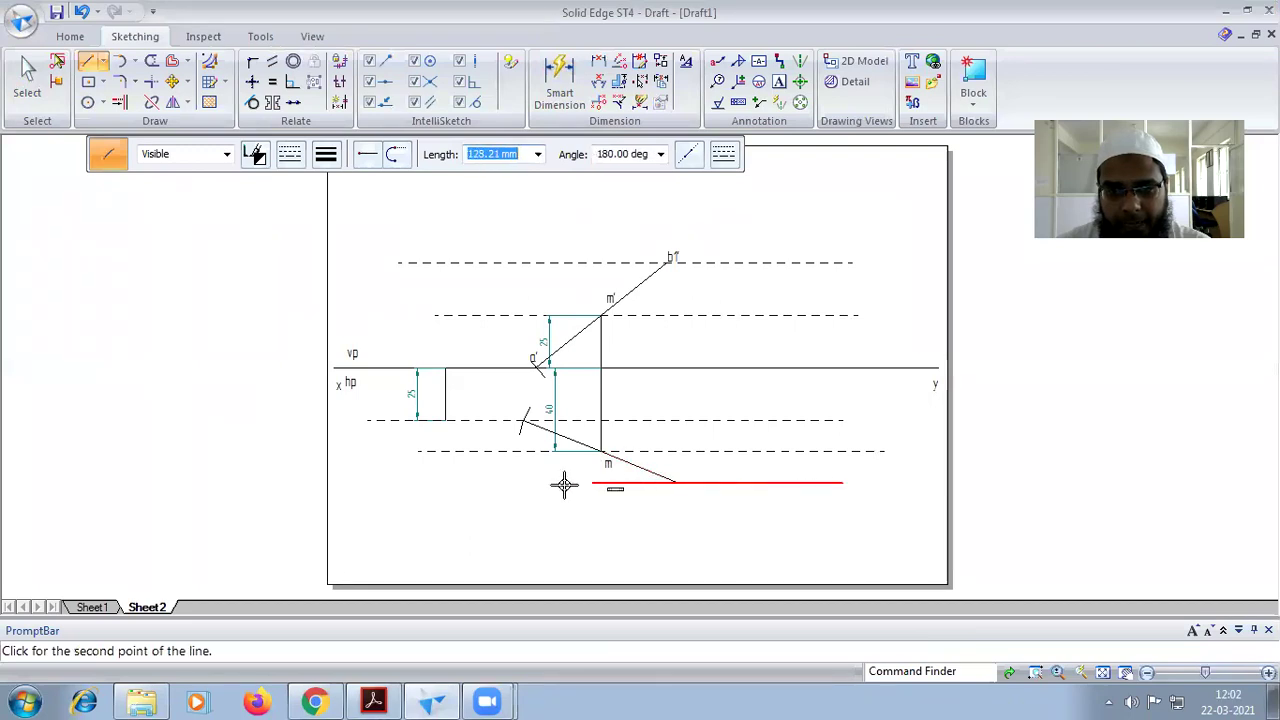
left_click(446, 483)
key("Escape")
scroll(640, 461, "up", 2)
scroll(640, 461, "up", 1)
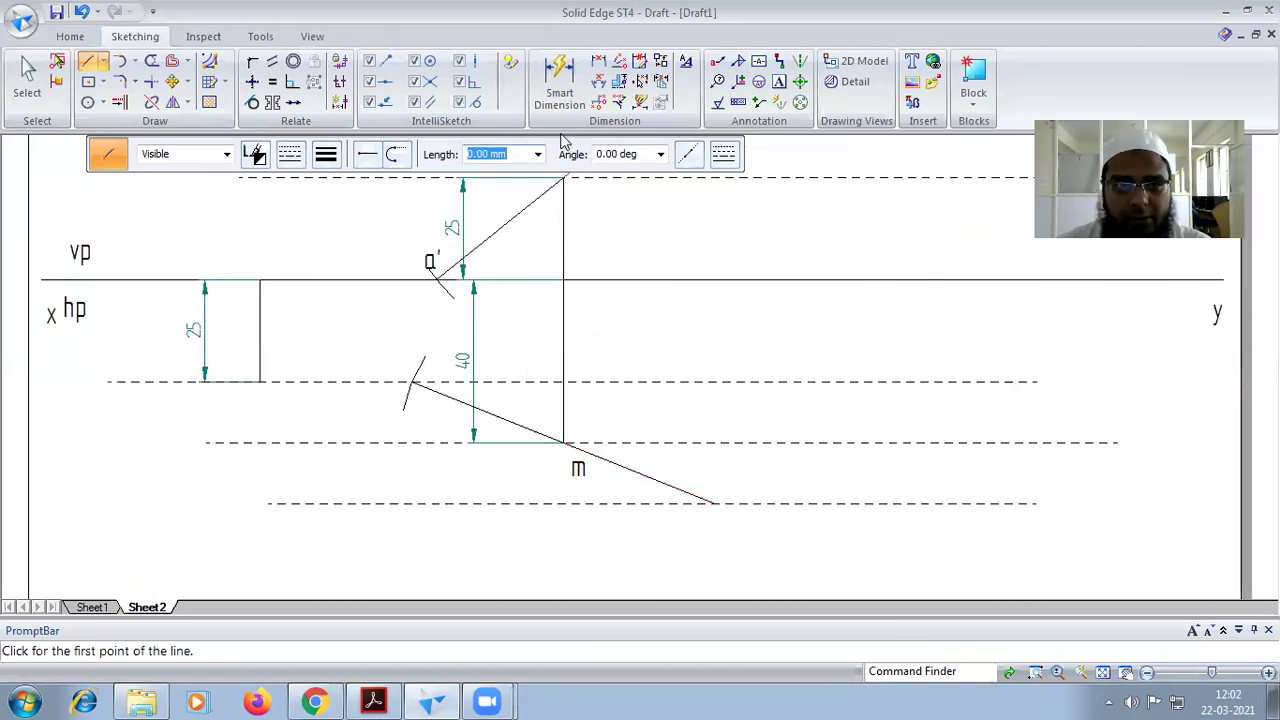
Step: Compare with the reference PDF, then start and cancel a dimension on the sloping top-view line
left_click(408, 339)
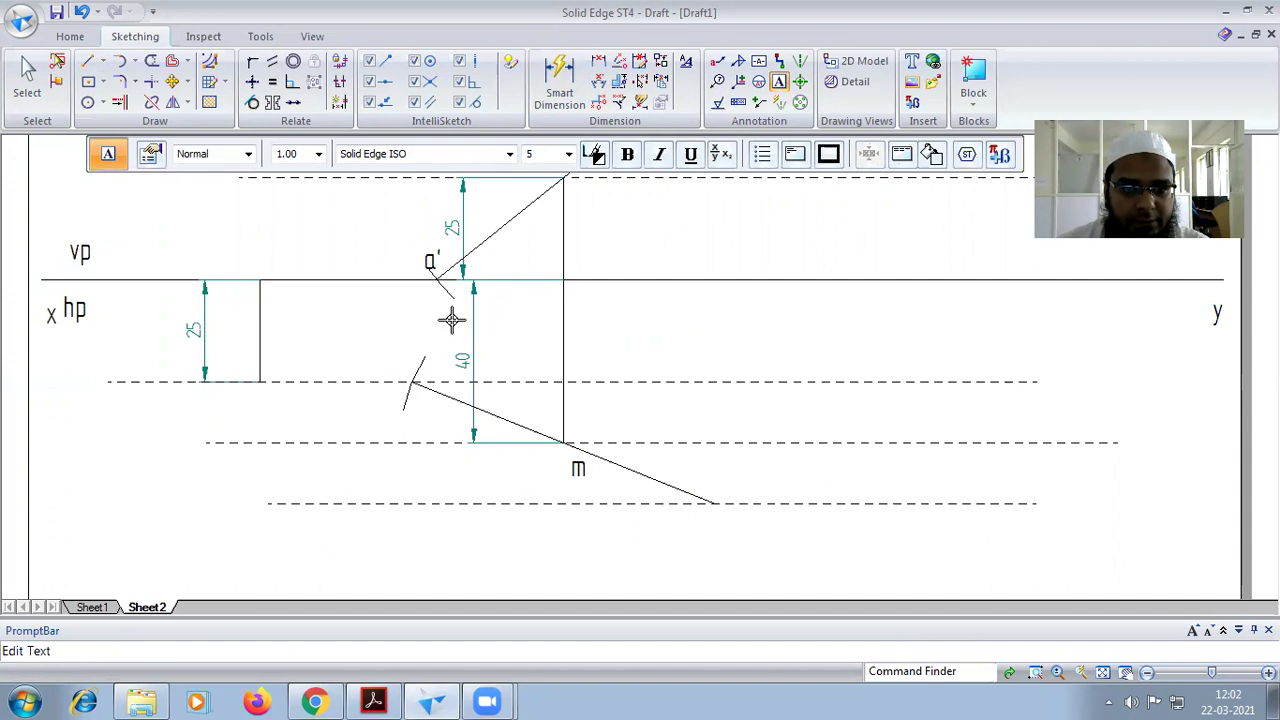
scroll(451, 320, "down", 1)
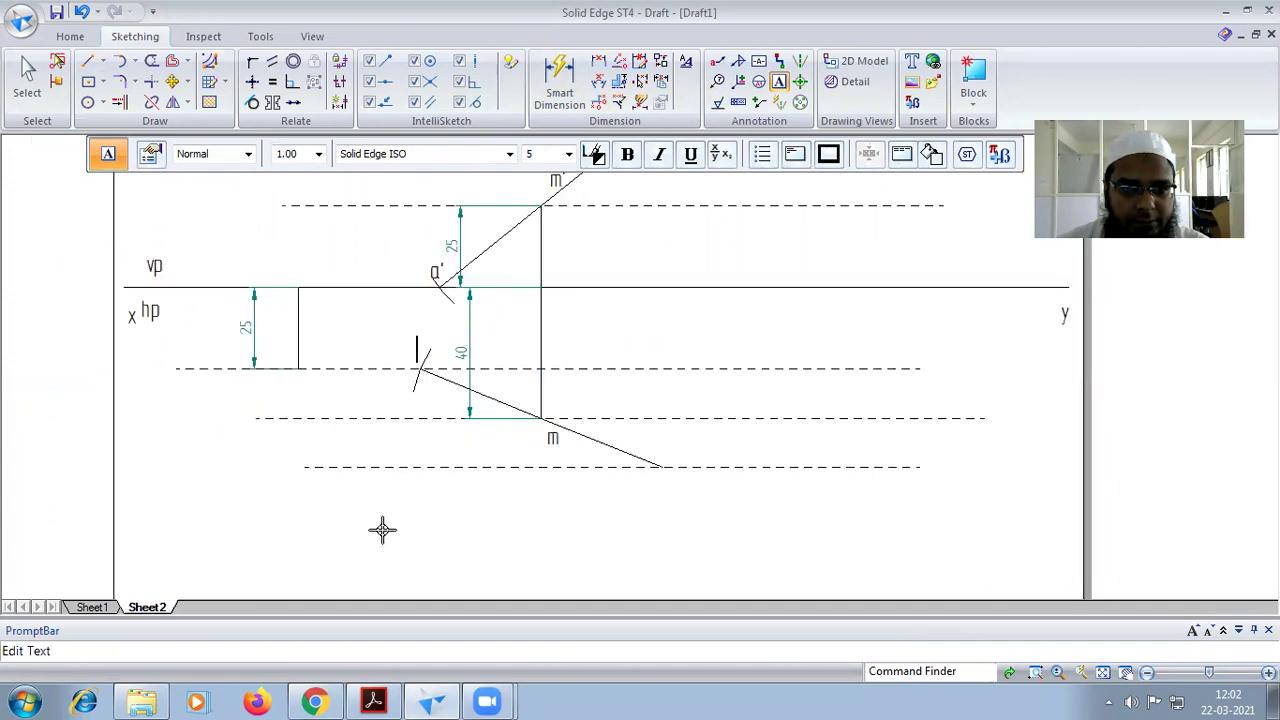
left_click(374, 700)
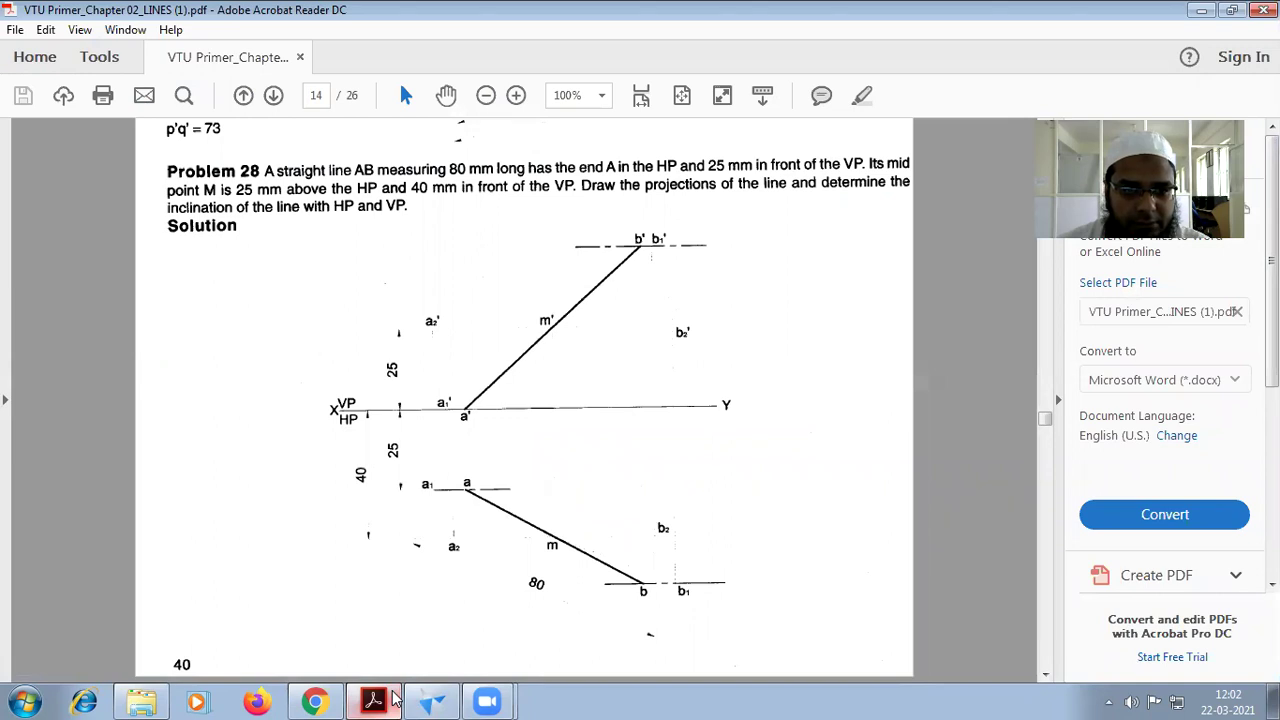
left_click(432, 702)
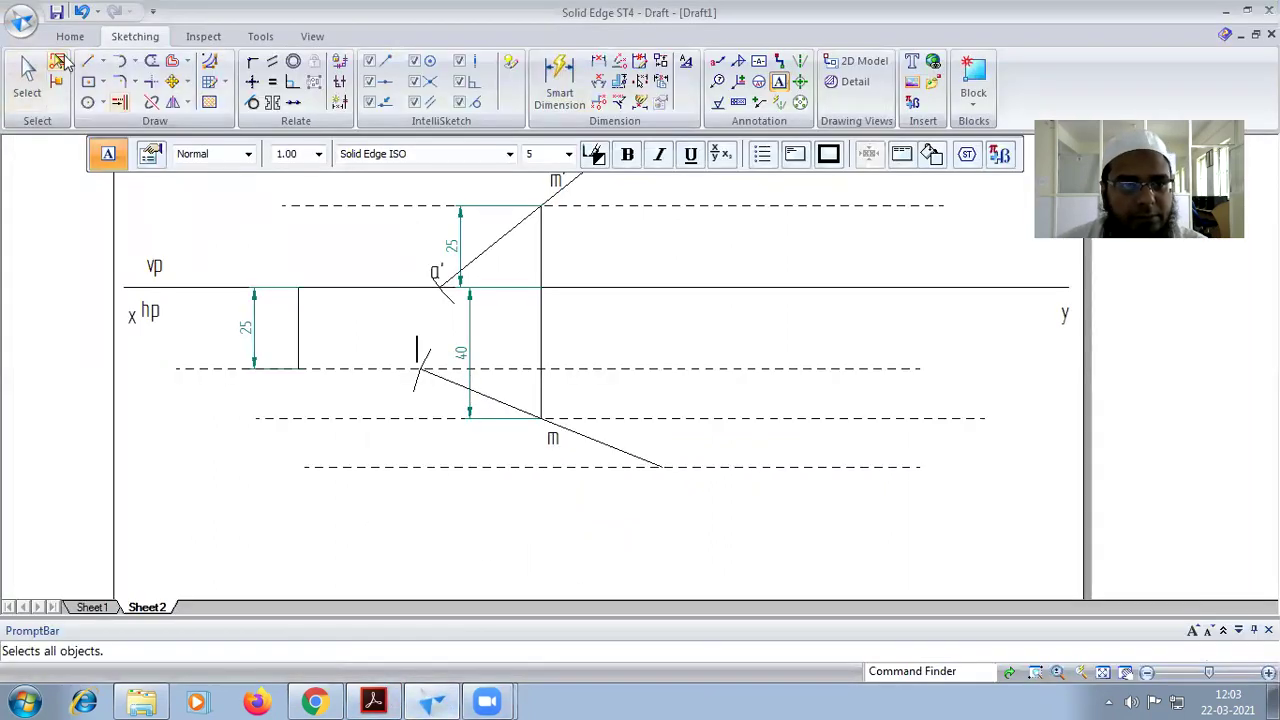
left_click(559, 82)
left_click(489, 402)
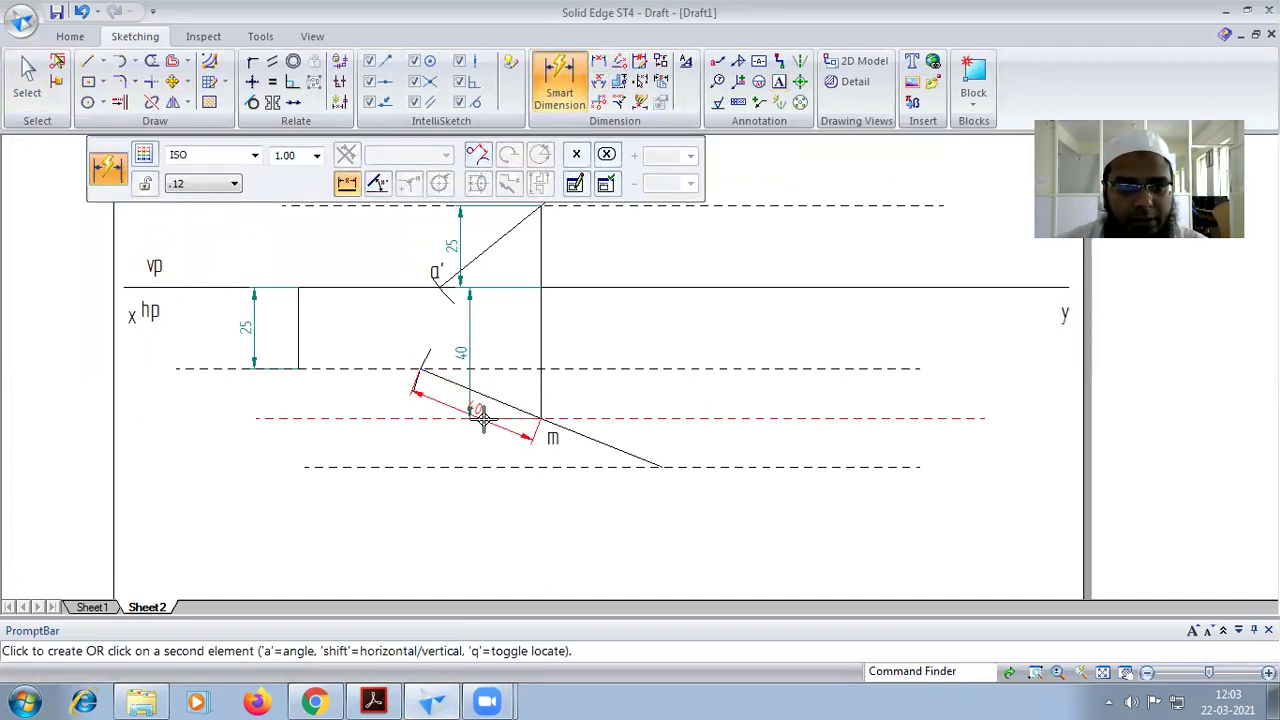
right_click(481, 418)
Step: Place a text label on the drawing
left_click(779, 81)
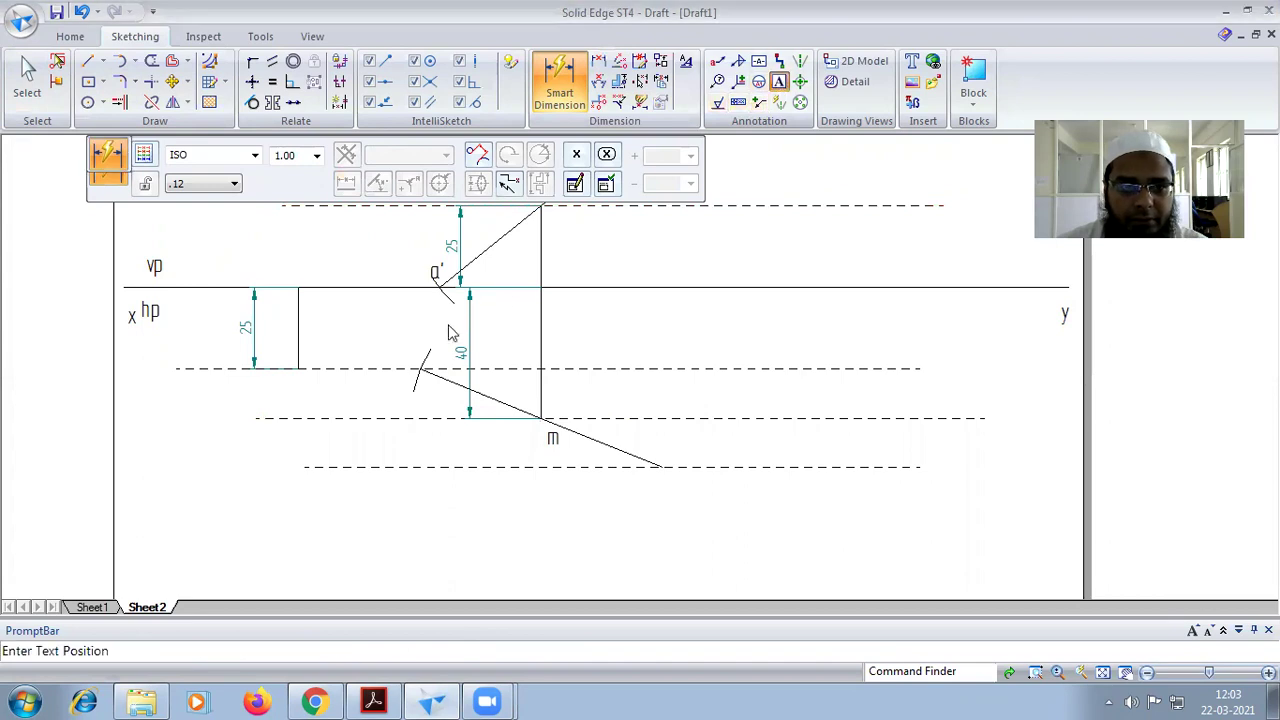
left_click(406, 337)
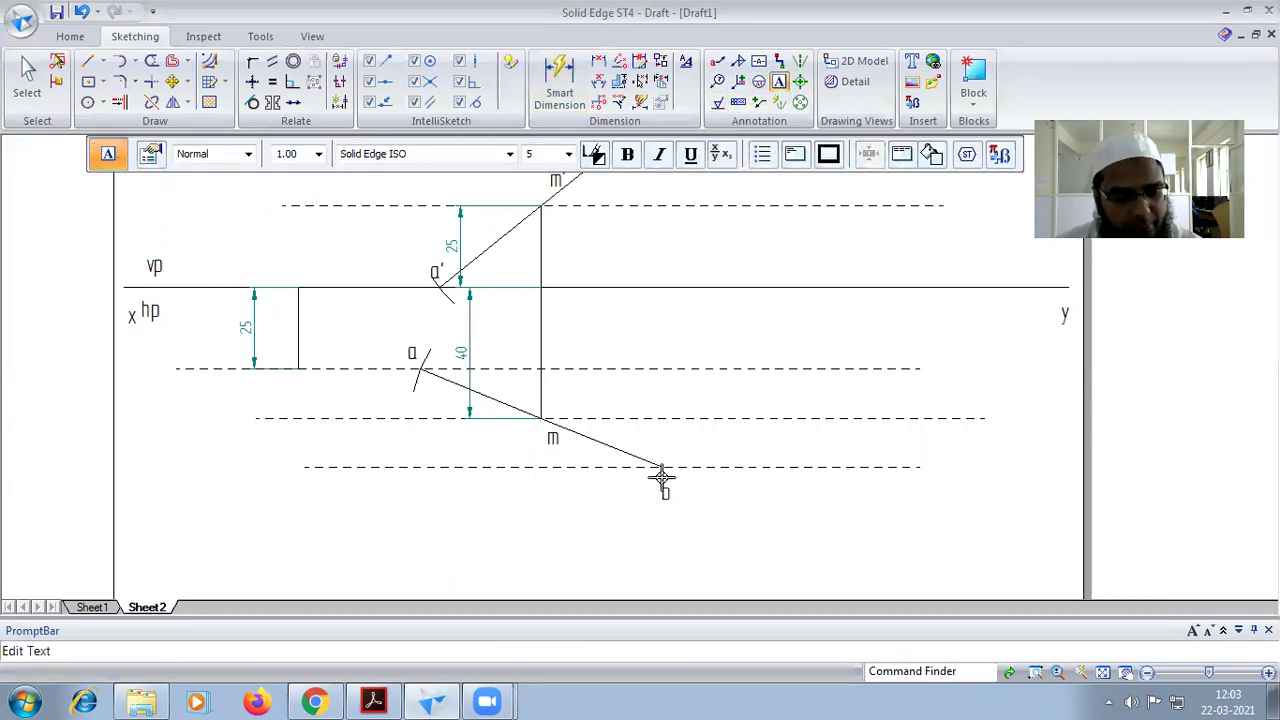
scroll(740, 486, "down", 3)
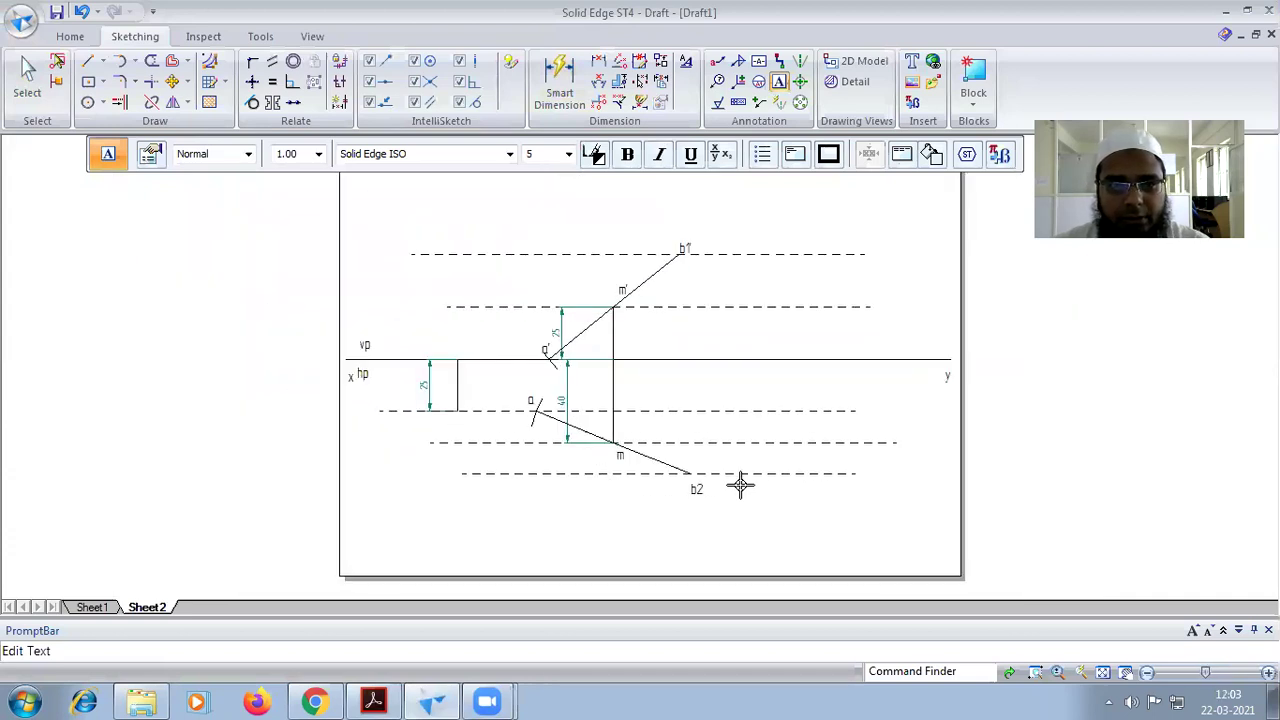
Step: Start Smart Dimension on a'b1' and cancel the unwanted angle and distance previews
left_click(559, 80)
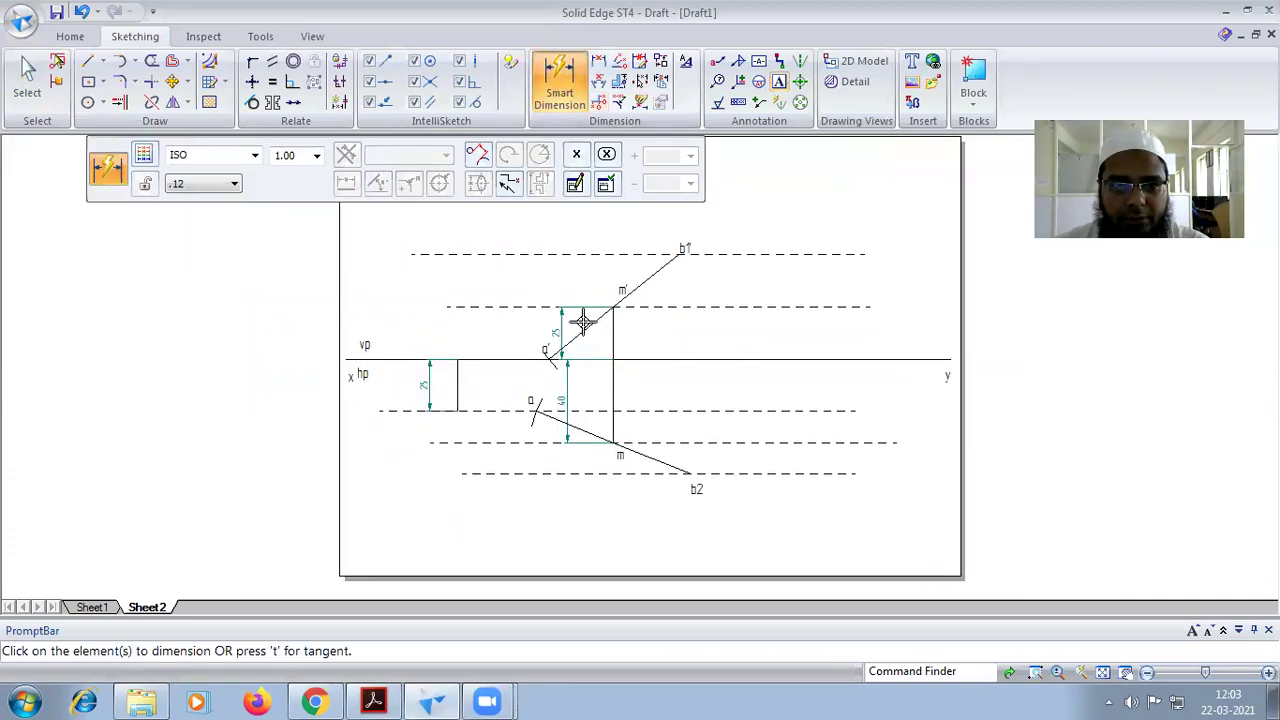
left_click(550, 354)
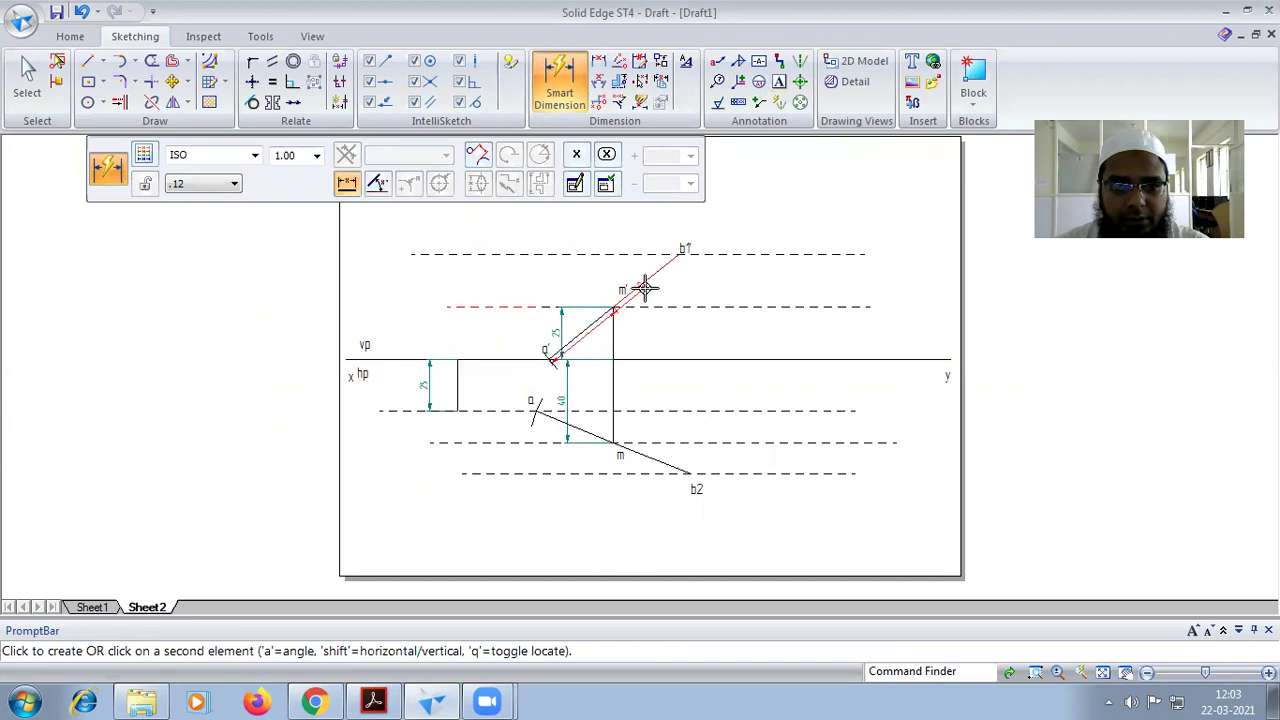
left_click(678, 250)
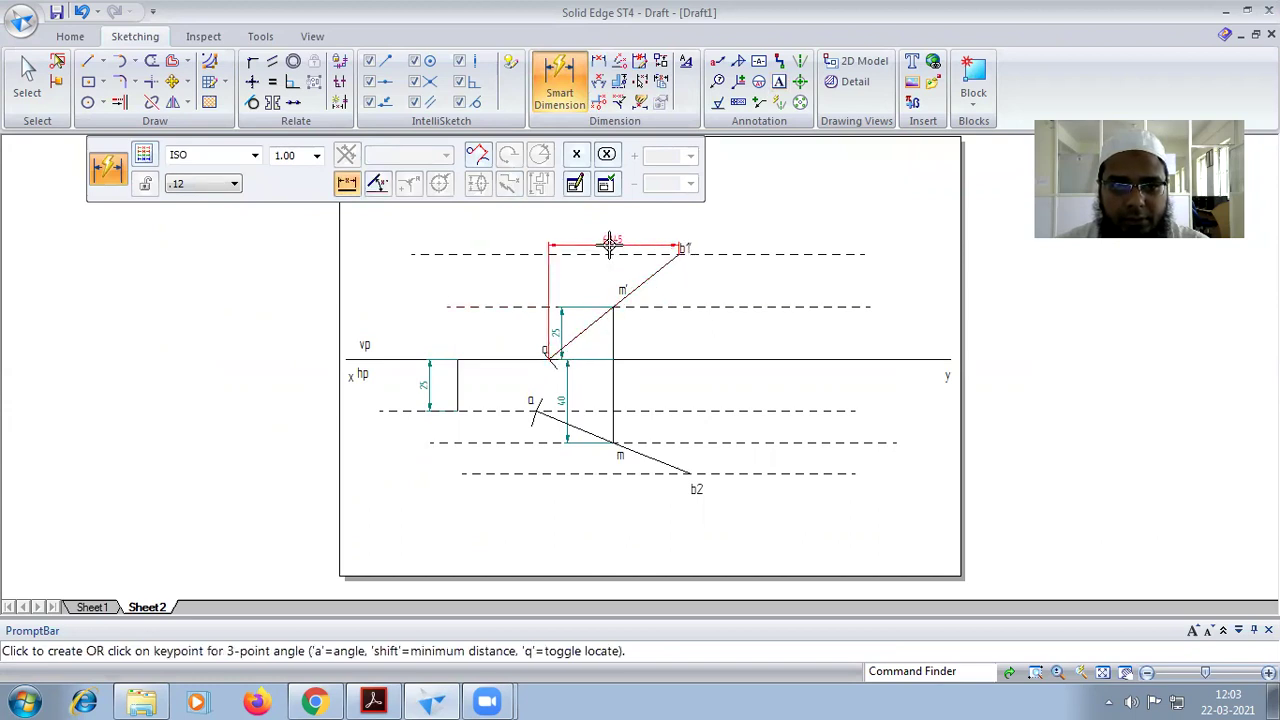
key("Escape")
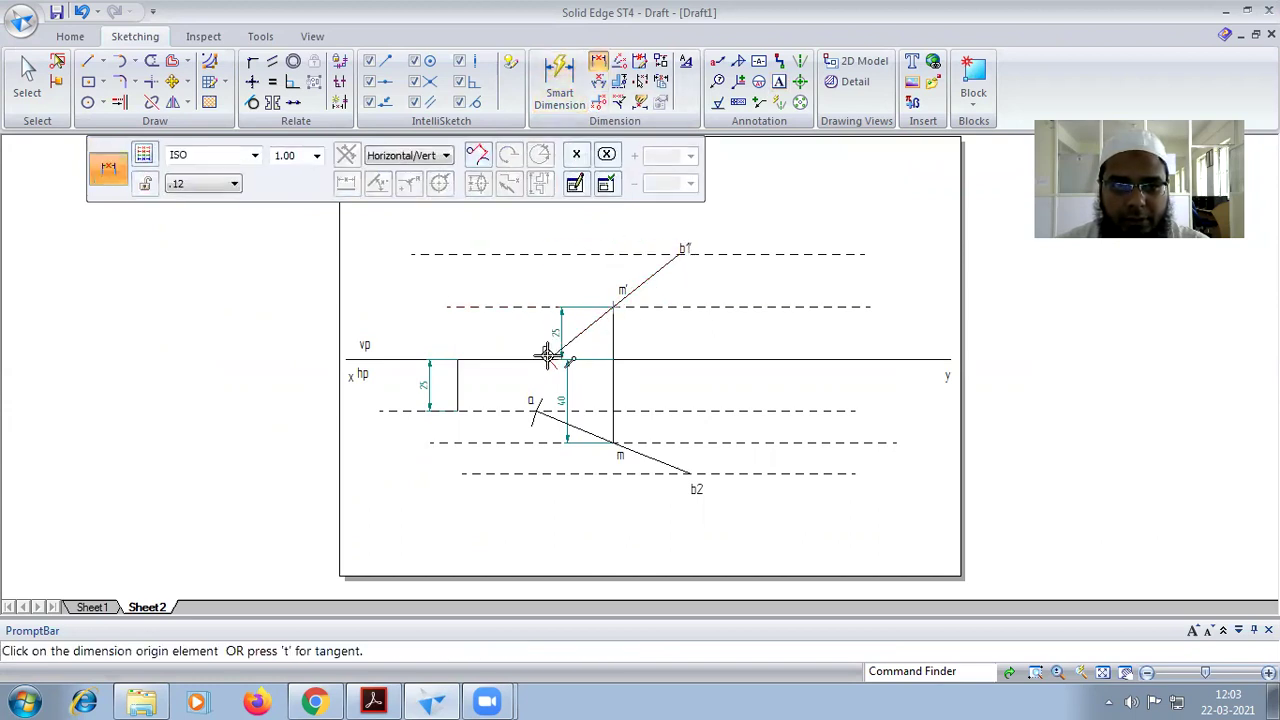
left_click(548, 356)
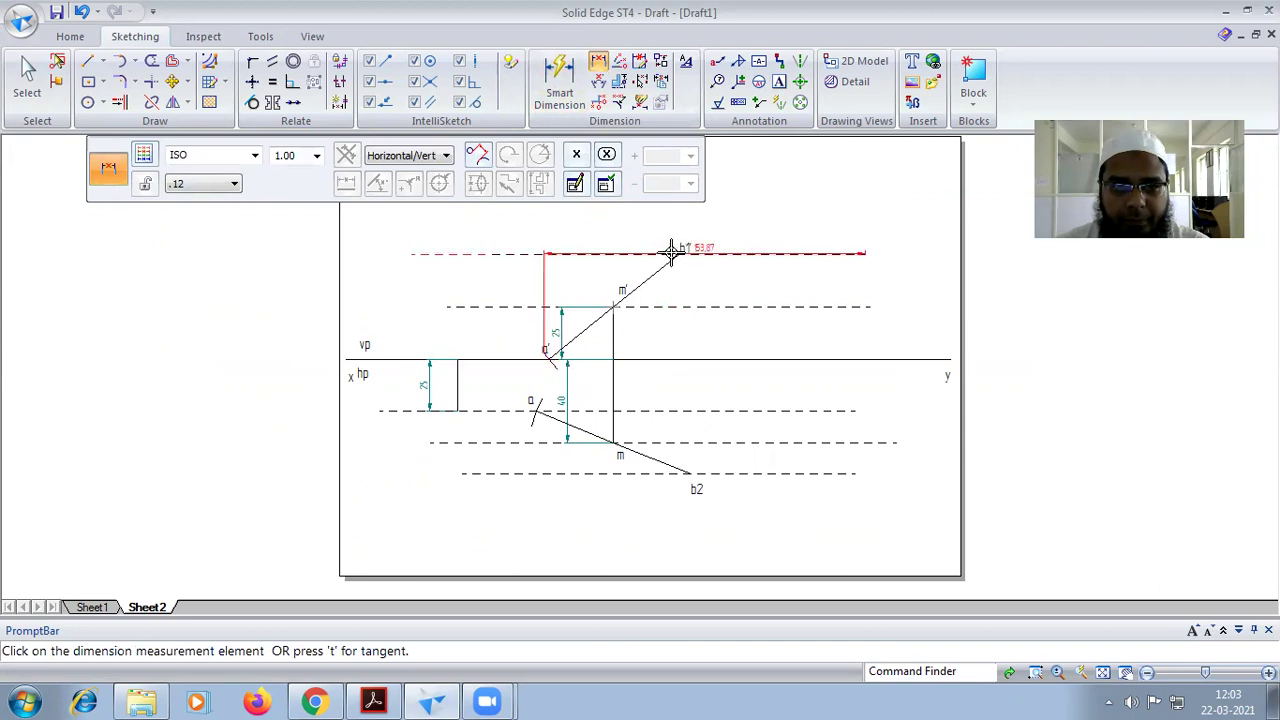
left_click(672, 253)
key("Escape")
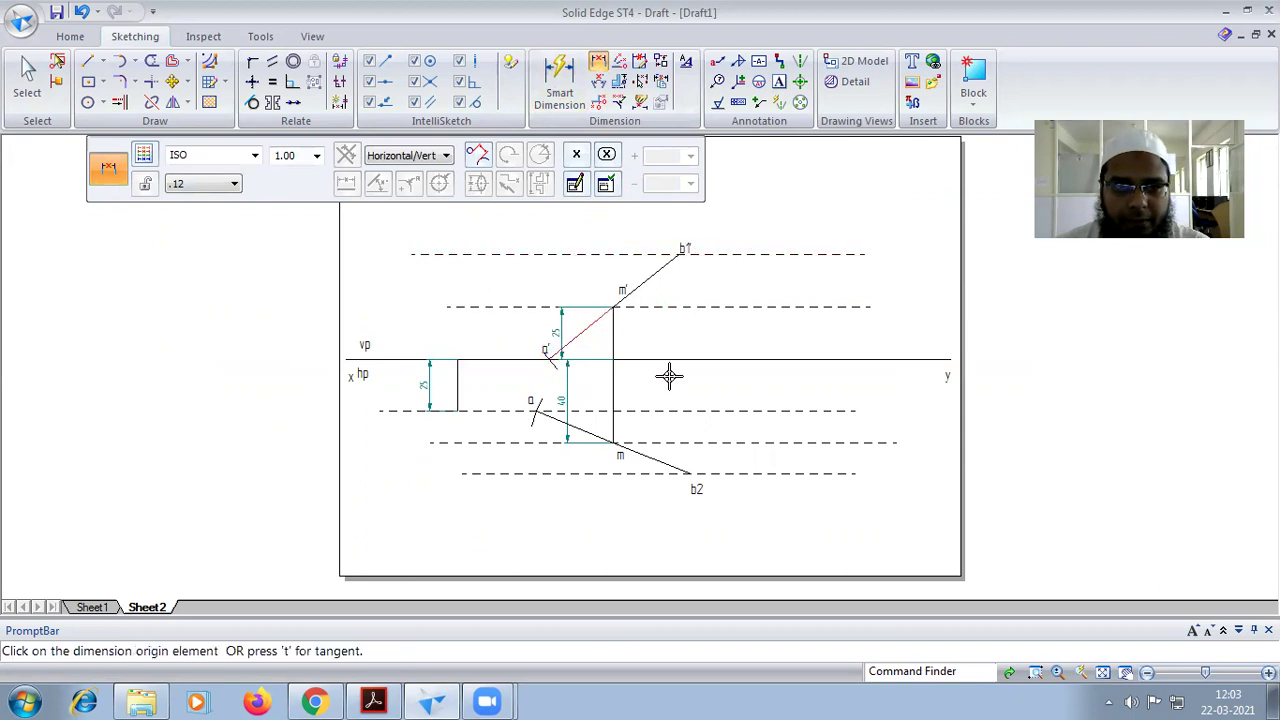
Step: Add aligned 40 dimensions to a–m and m–b2 in the top view
left_click(565, 85)
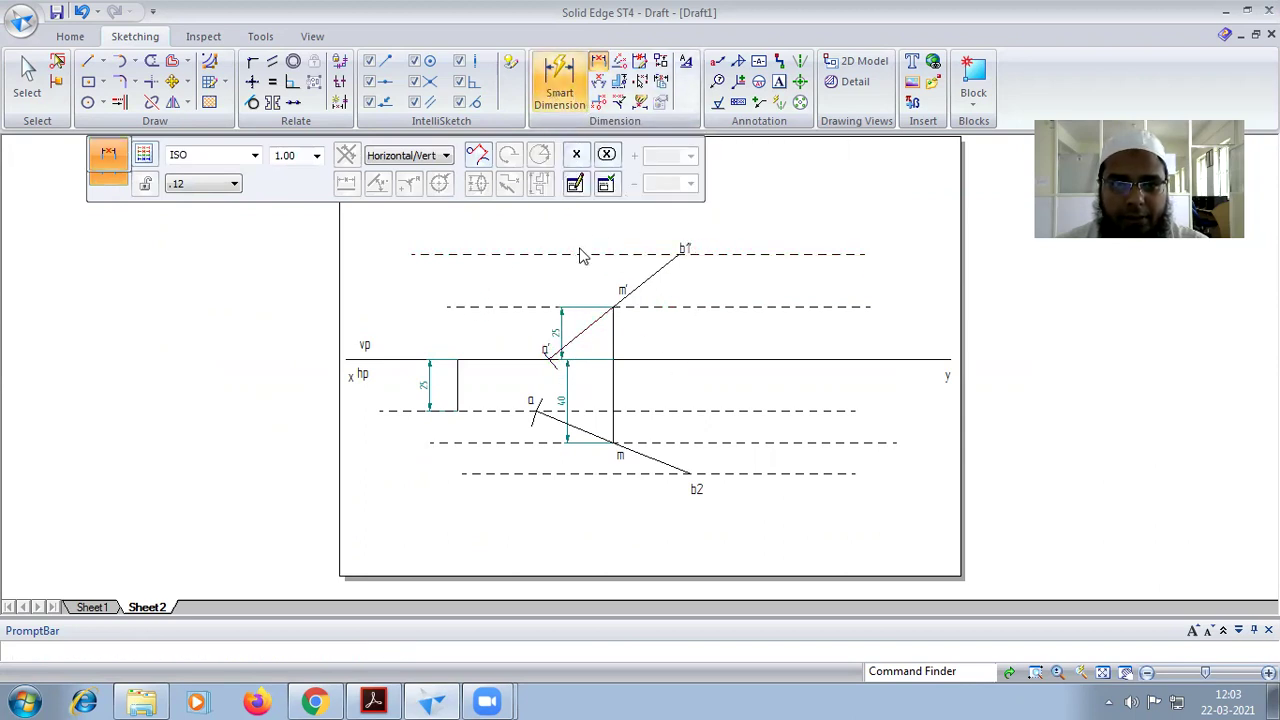
left_click(572, 422)
left_click(546, 478)
left_click(643, 450)
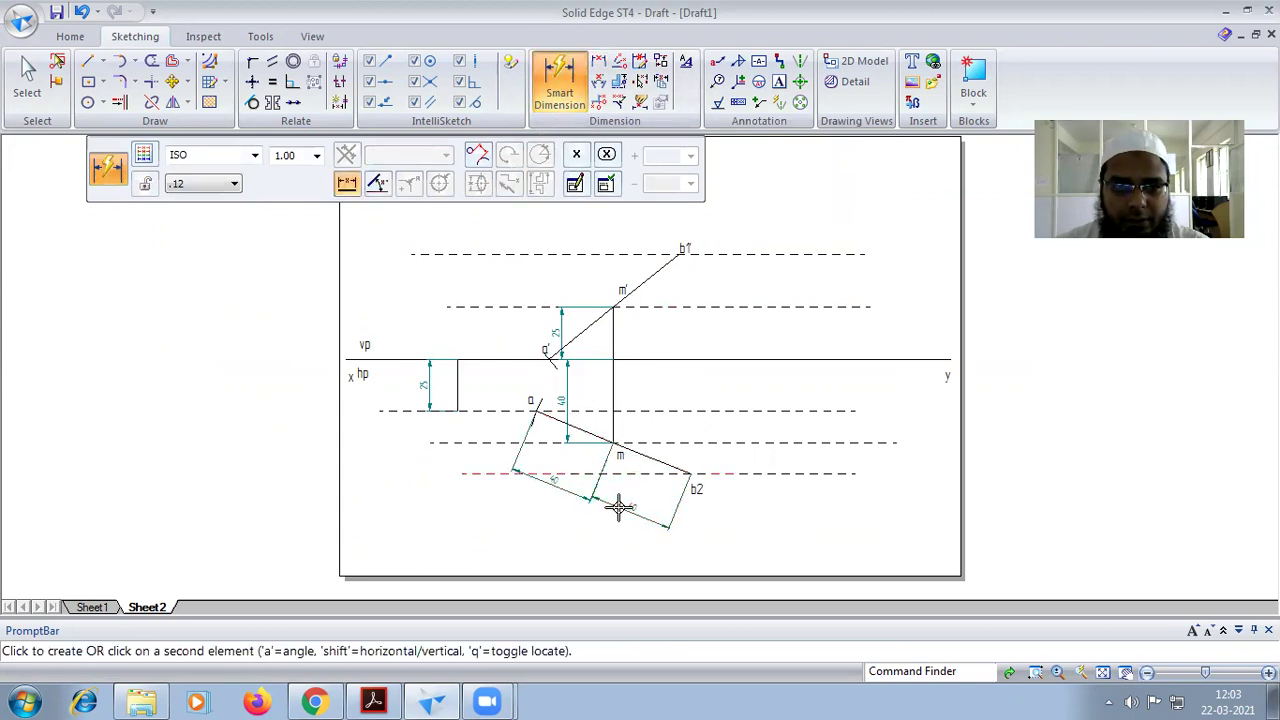
left_click(620, 509)
Step: Add aligned 40 dimensions to a'–m' and m'–b1', discarding the stray 48.12 preview
left_click(551, 316)
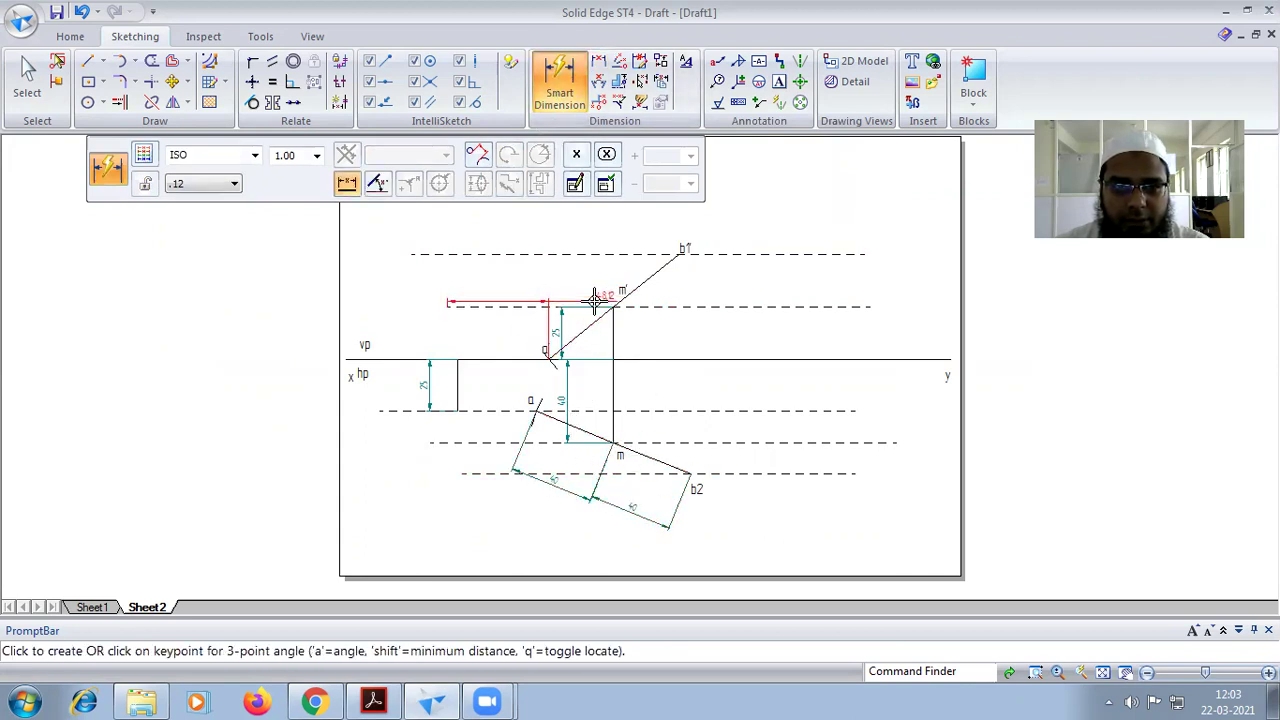
right_click(588, 310)
left_click(586, 323)
right_click(543, 292)
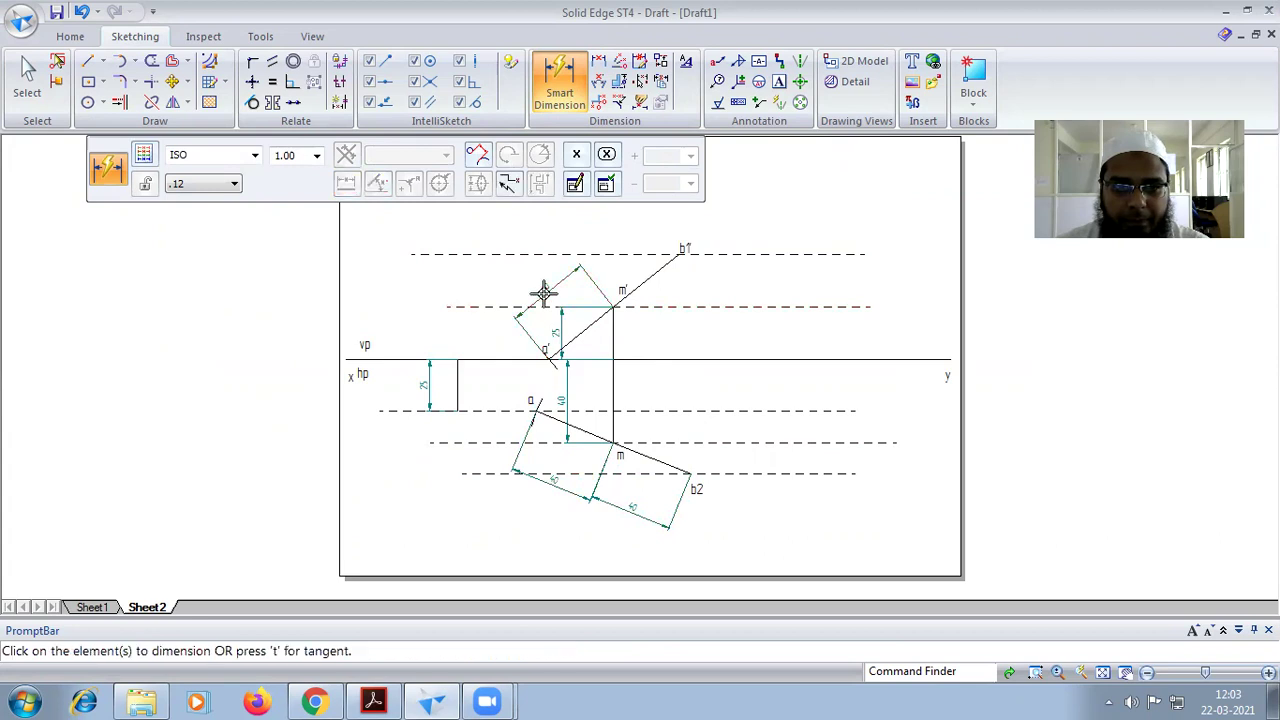
left_click(639, 284)
left_click(610, 246)
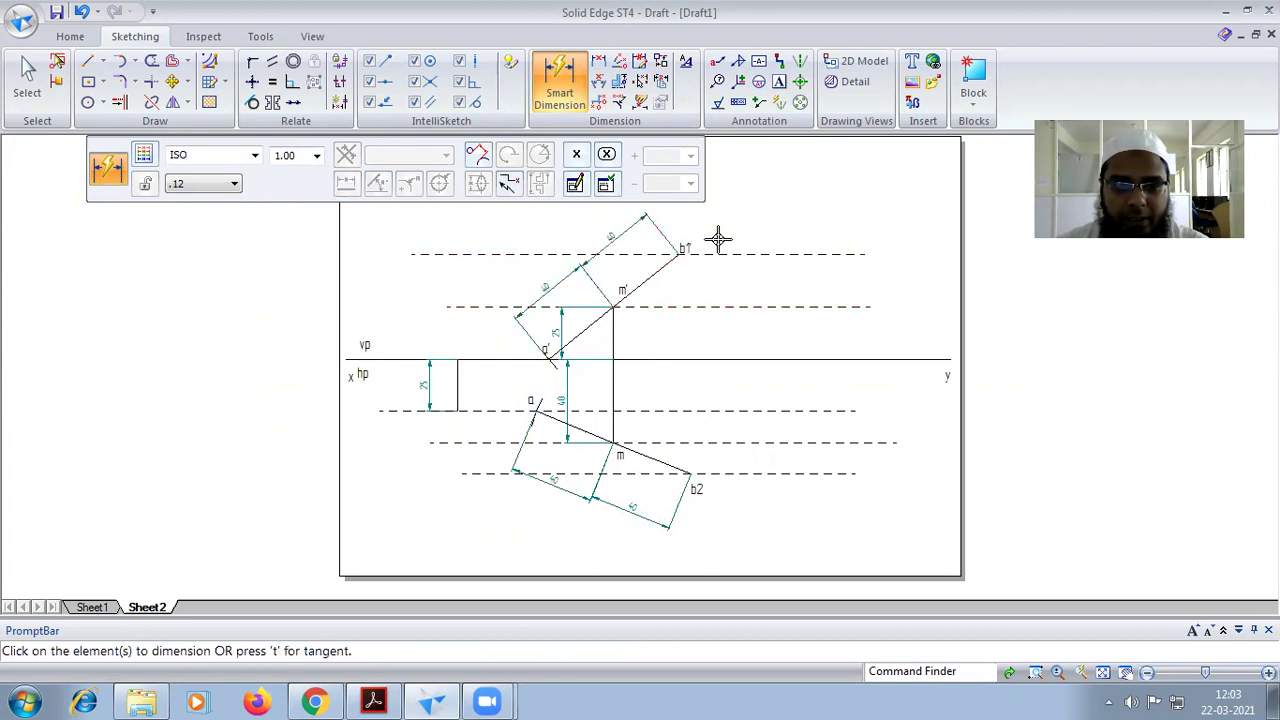
Step: Draw a thin 0.13 mm vertical projector from b1' down to the lower dashed locus
left_click(87, 61)
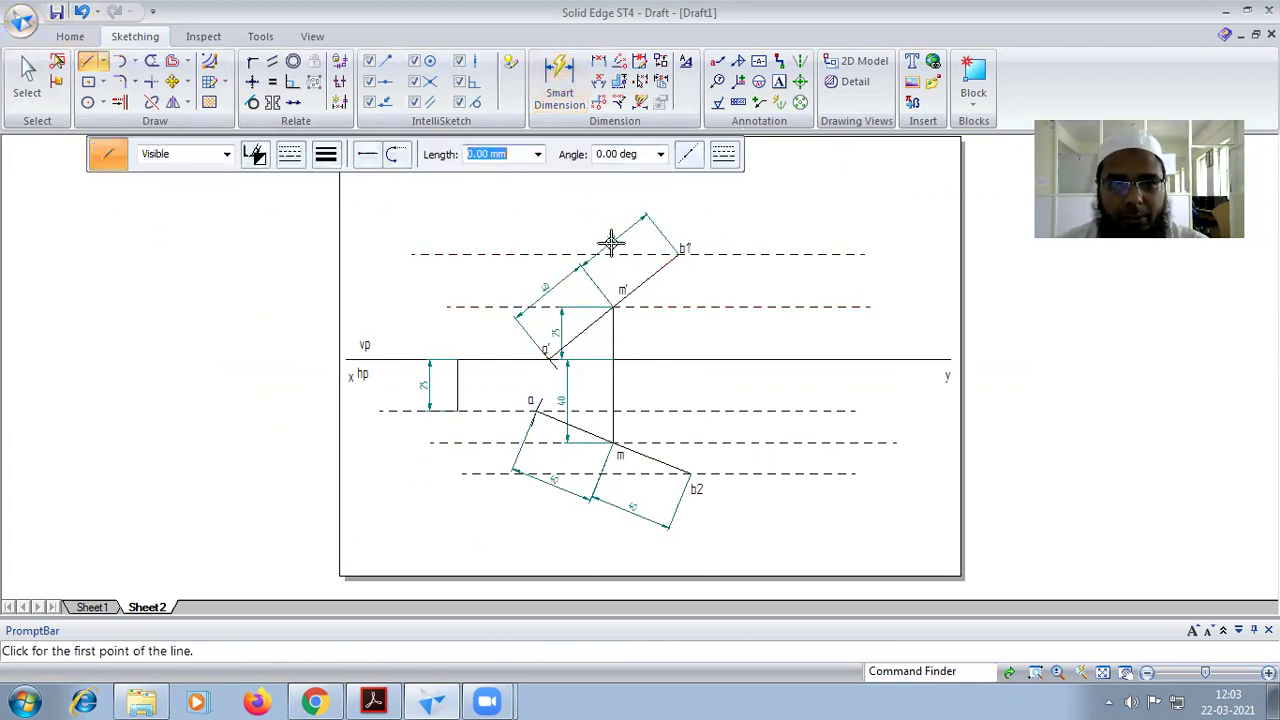
left_click(289, 153)
left_click(326, 153)
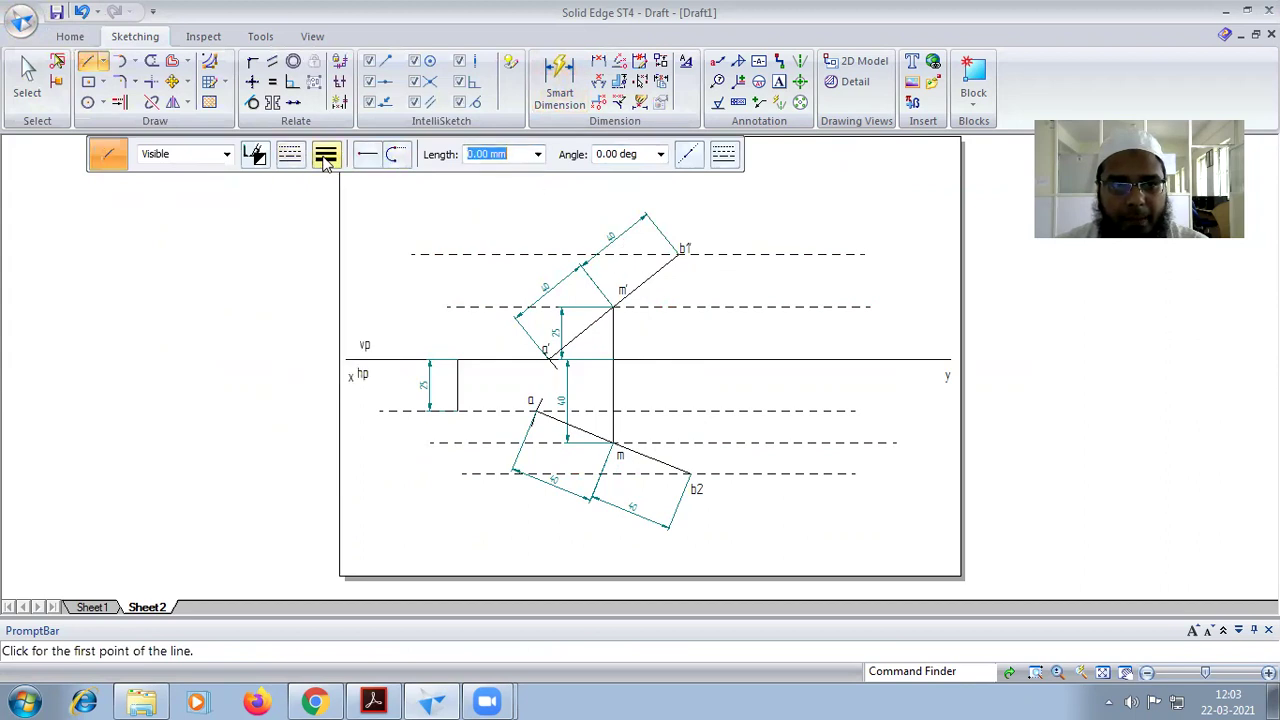
left_click(326, 153)
left_click(350, 181)
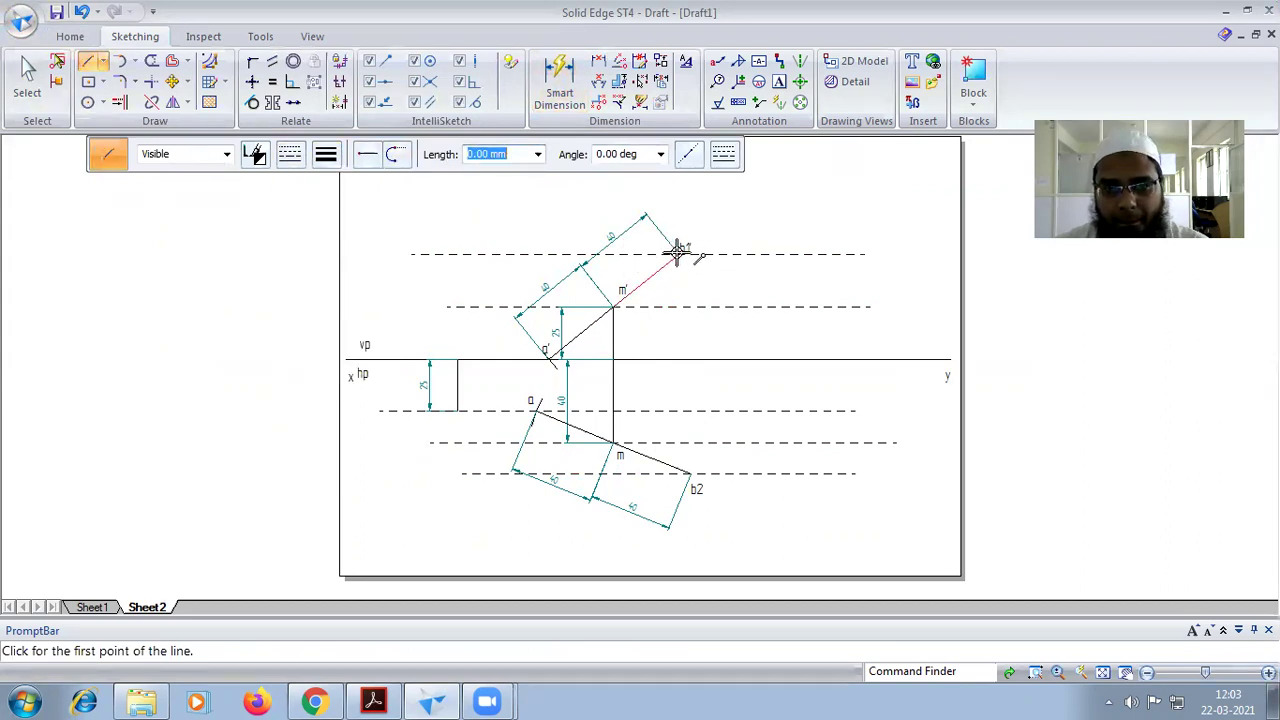
left_click(681, 251)
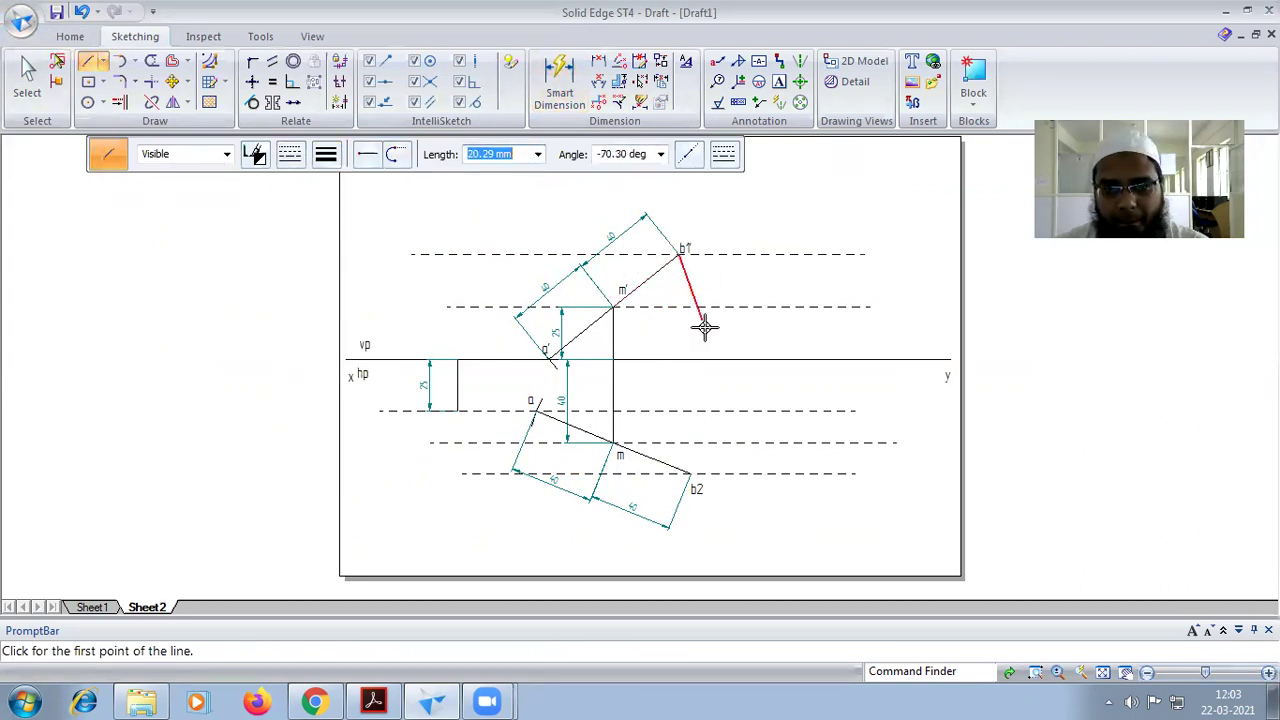
left_click(681, 443)
Step: Swing a center-point arc about m from the projector down toward b2
left_click(134, 61)
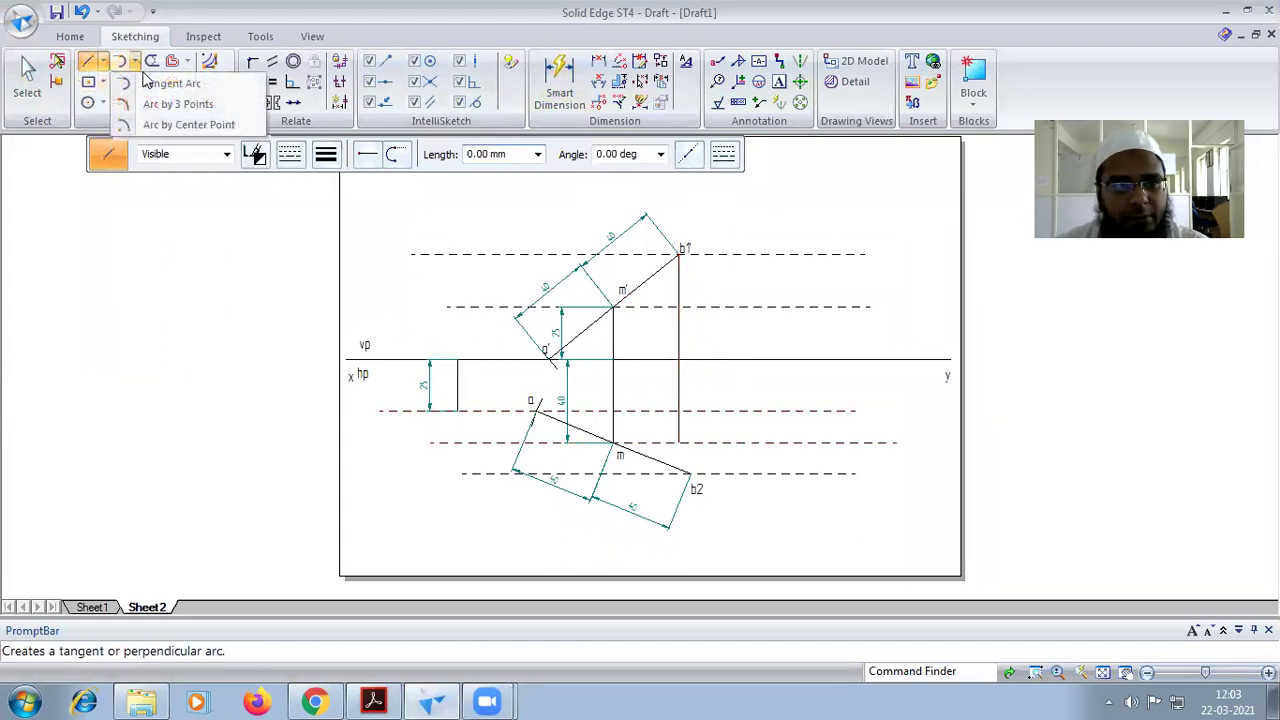
left_click(160, 124)
scroll(651, 437, "up", 2)
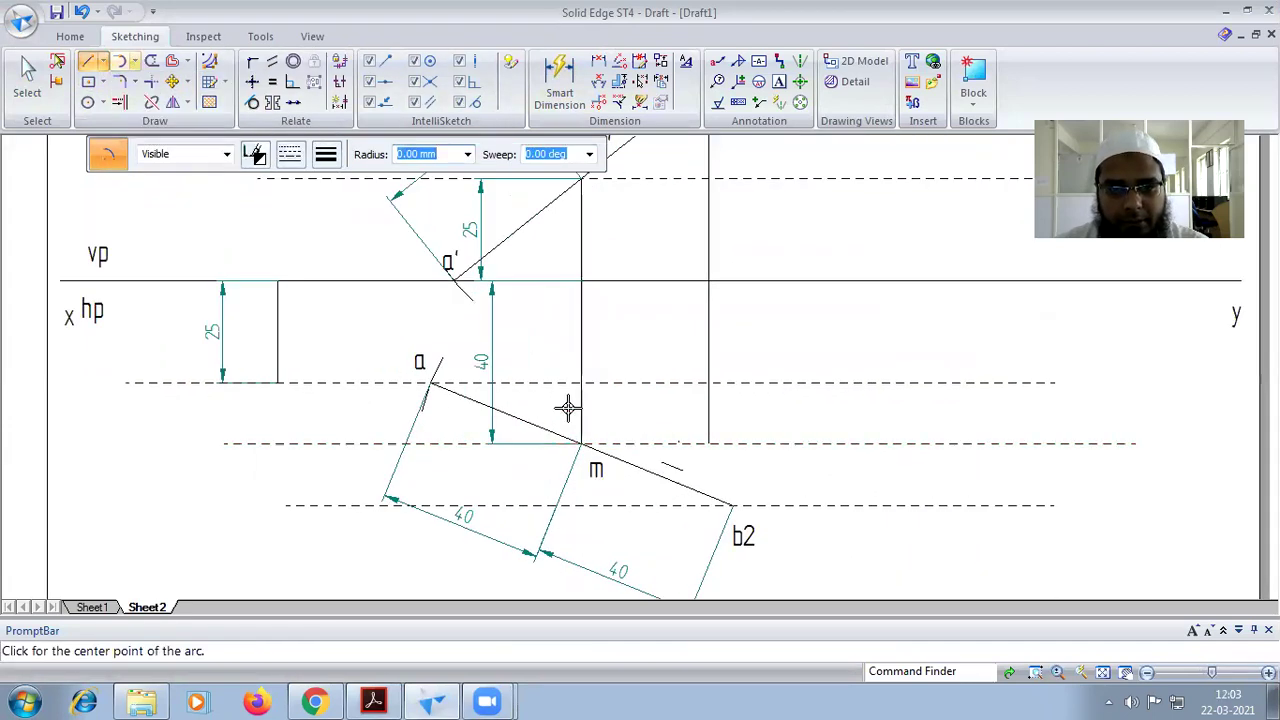
left_click(581, 442)
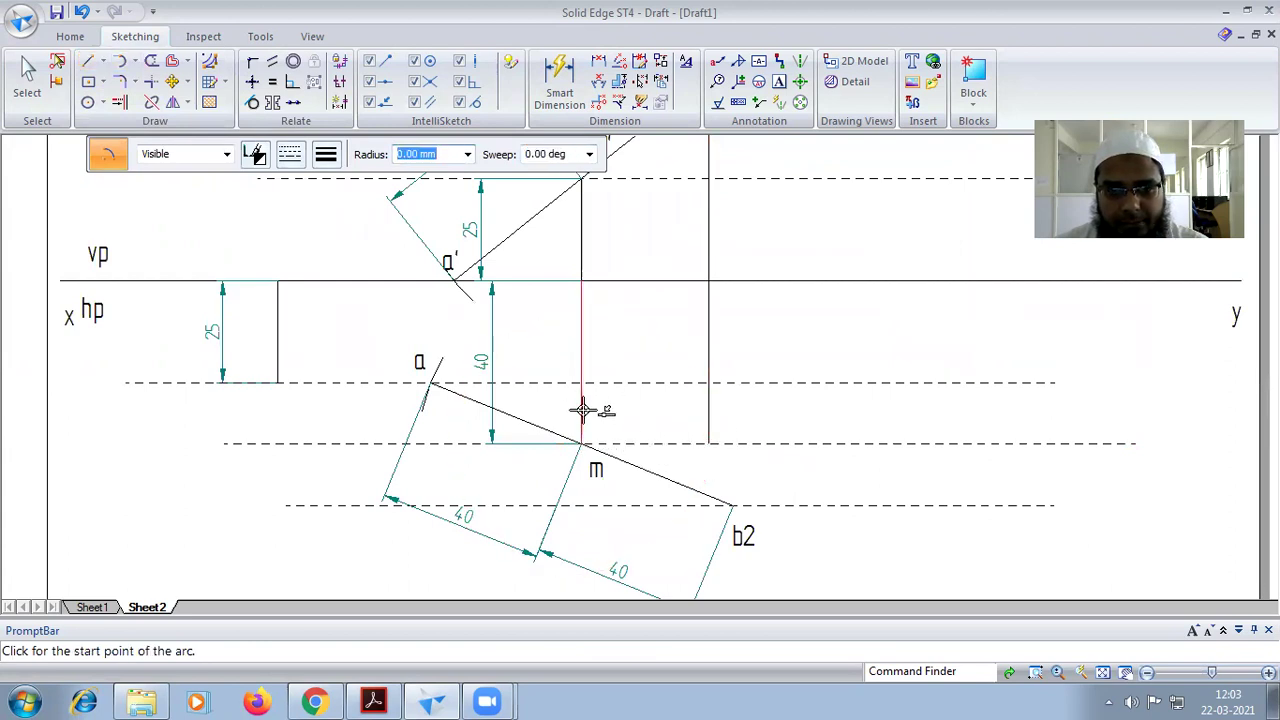
left_click(708, 446)
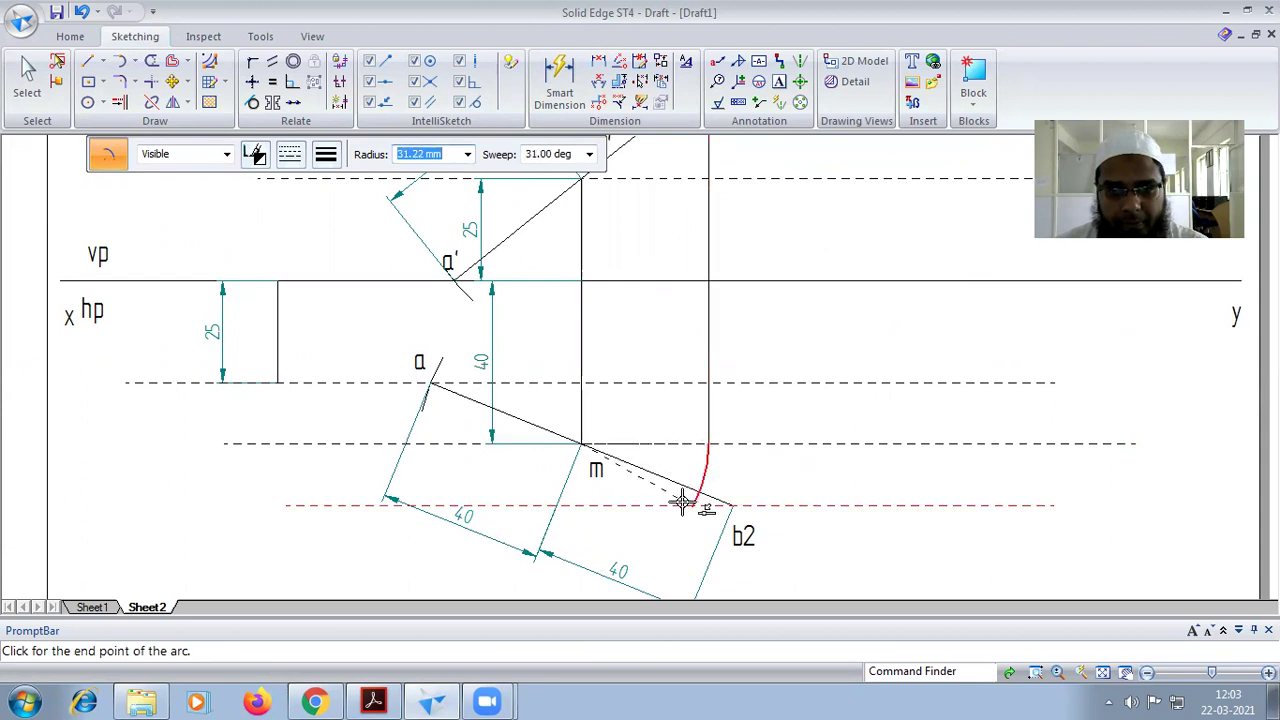
left_click(684, 503)
scroll(686, 529, "up", 2)
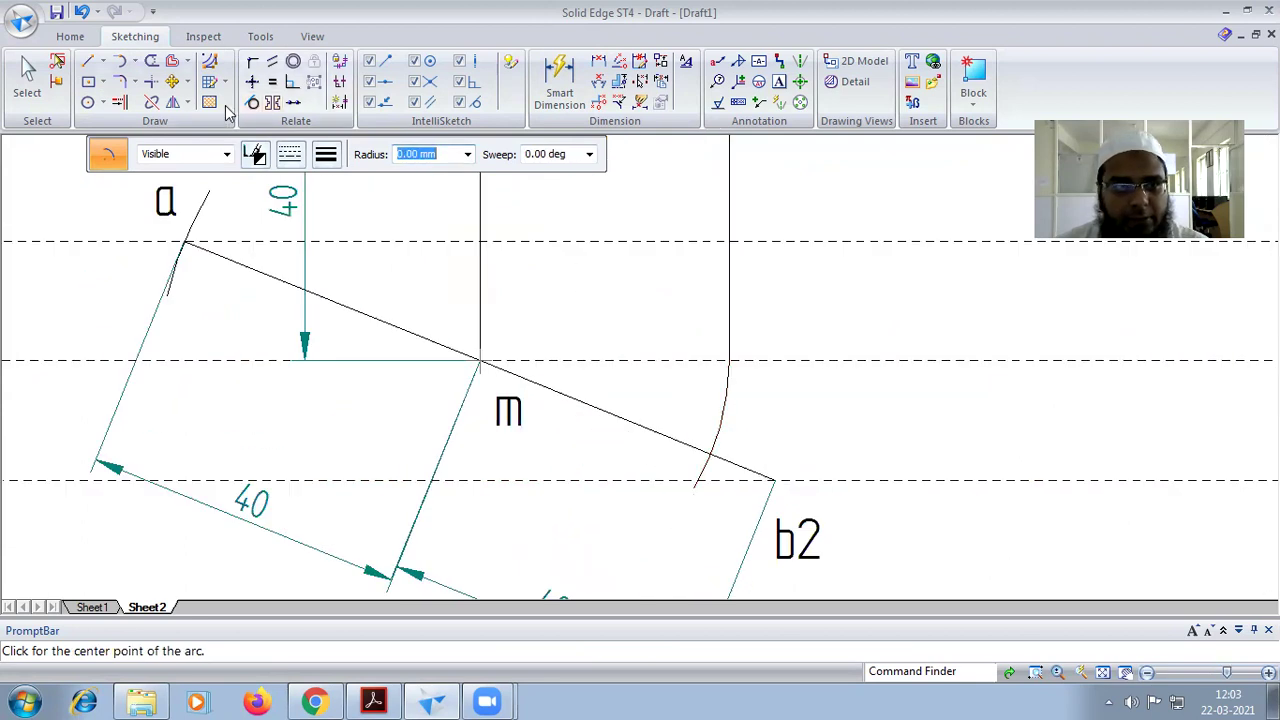
Step: Draw a thick line from m to the arc-locus intersection and extend it back to a's locus
left_click(88, 61)
left_click(326, 154)
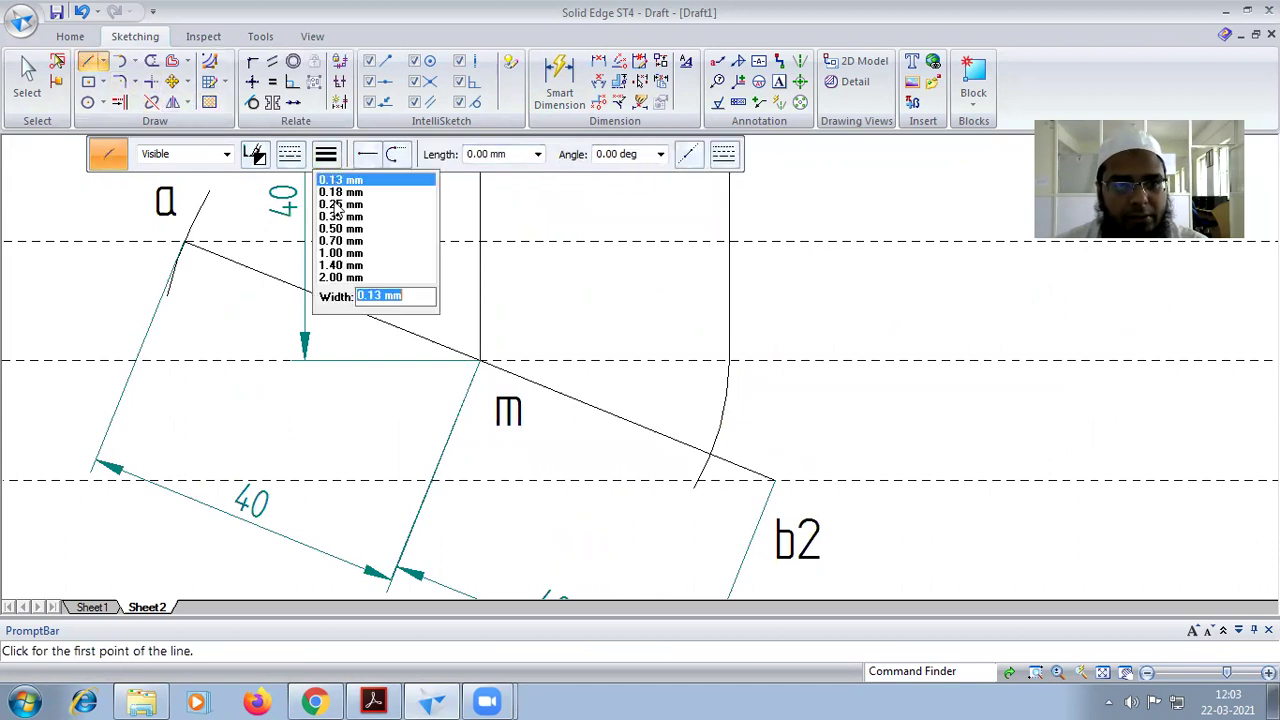
left_click(343, 229)
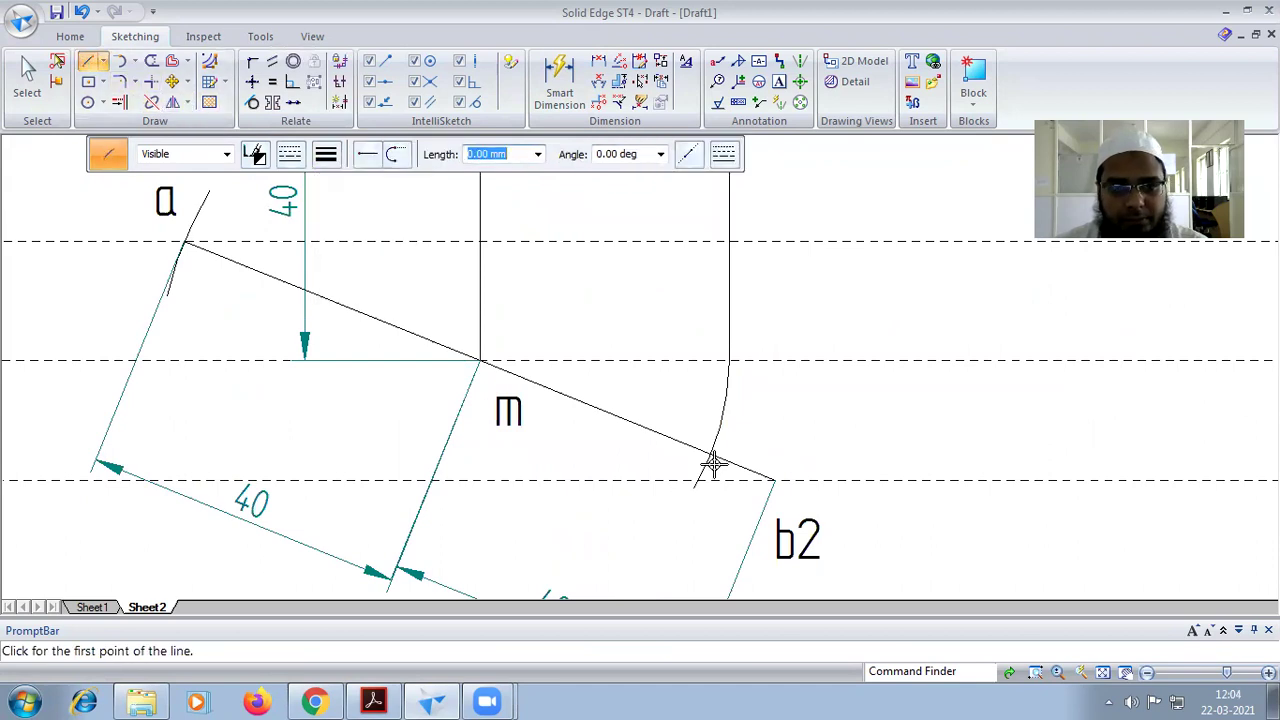
left_click(477, 355)
scroll(714, 477, "up", 4)
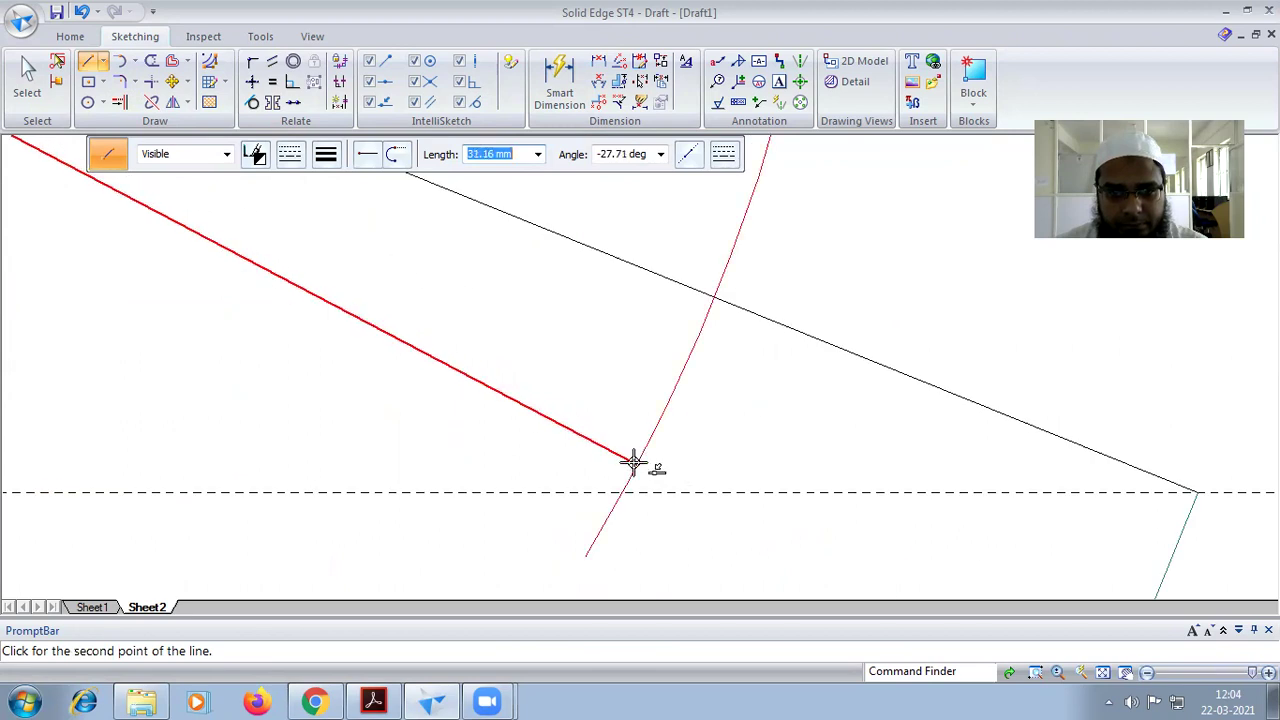
left_click(622, 492)
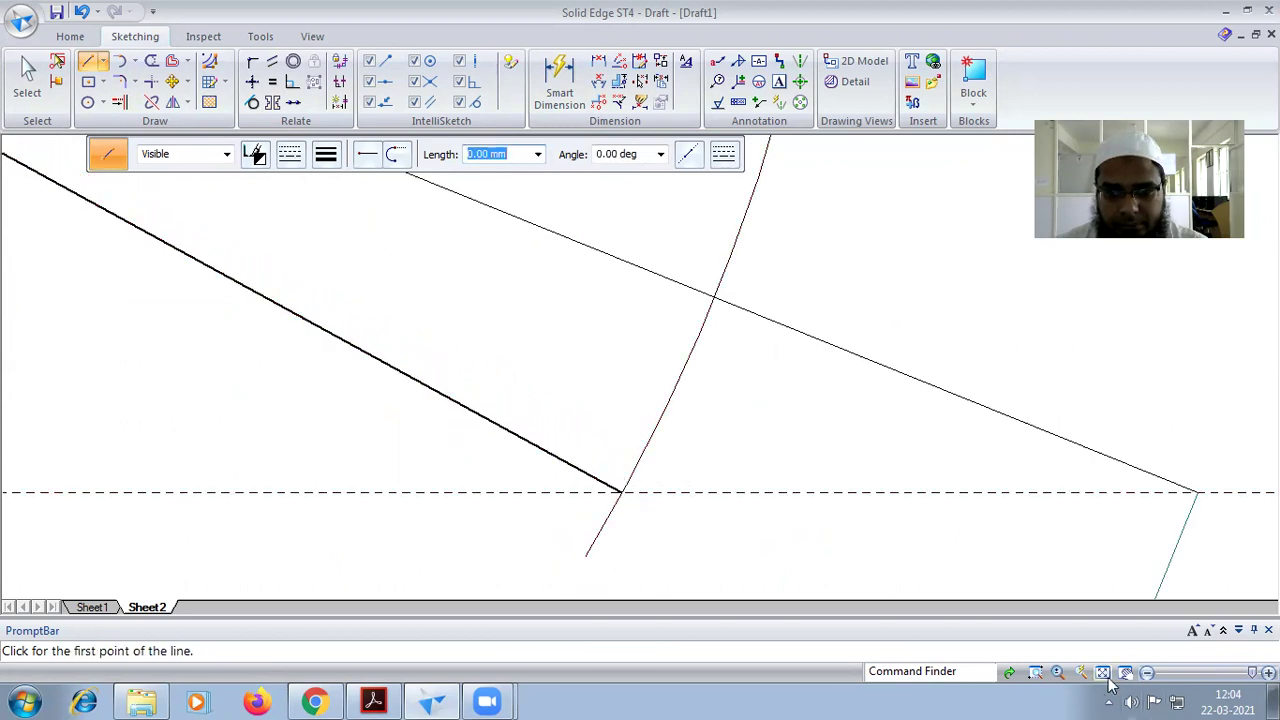
left_click(1104, 674)
scroll(652, 440, "up", 2)
left_click(103, 102)
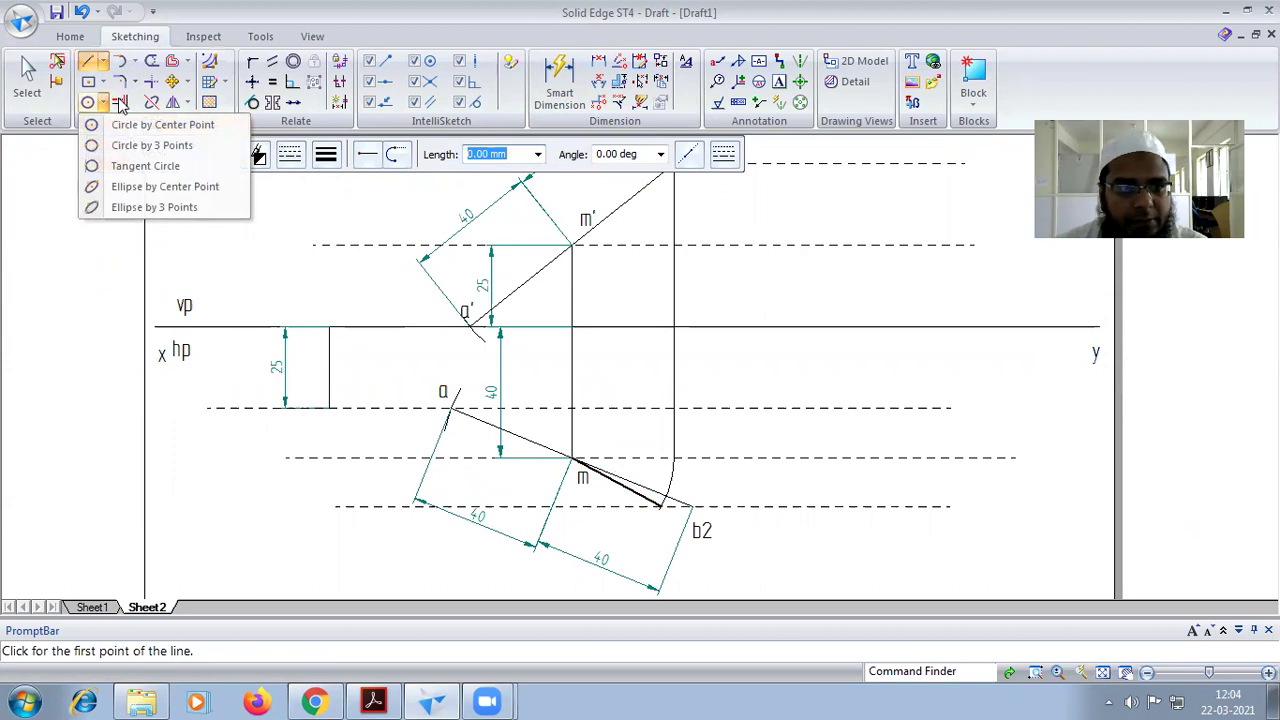
left_click(119, 102)
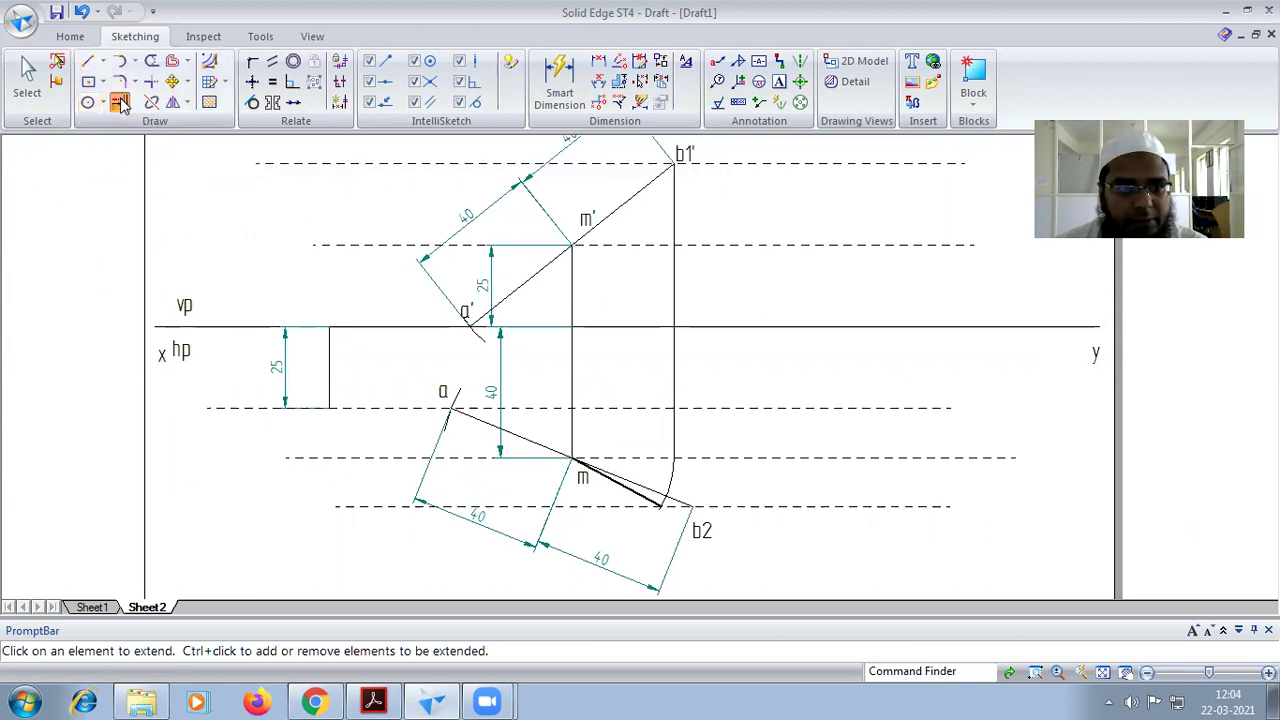
left_click(607, 482)
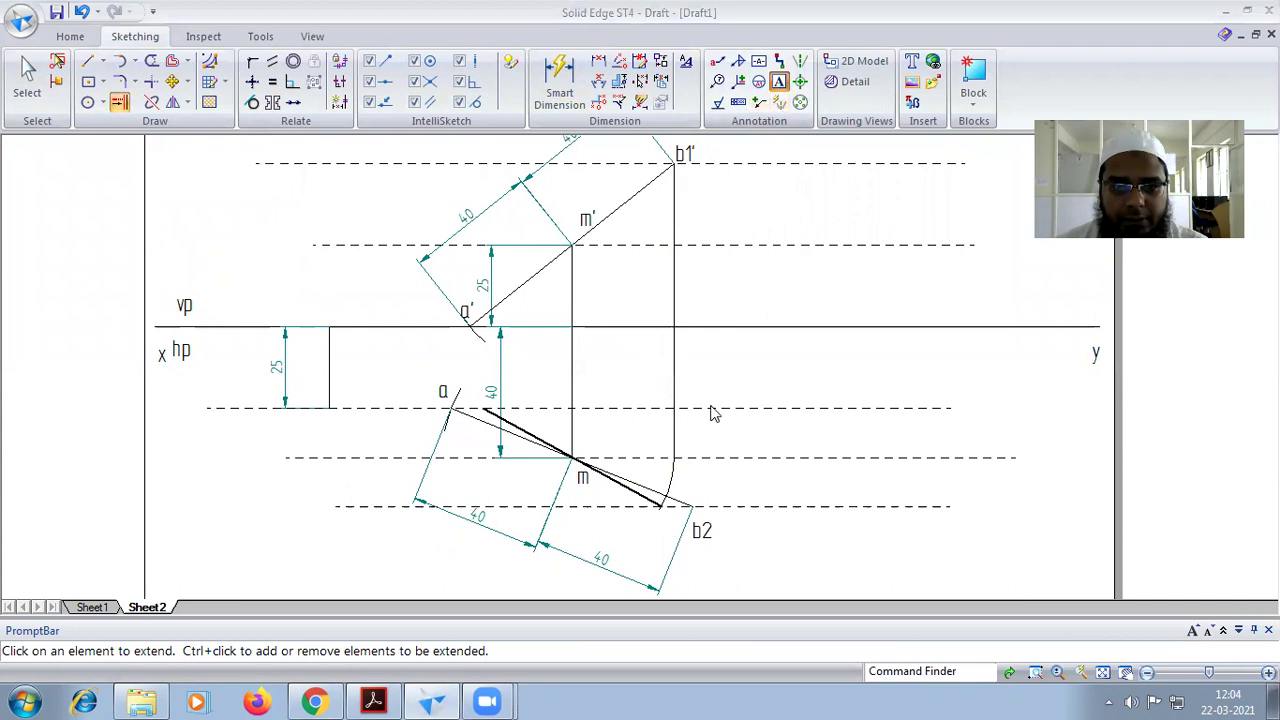
Step: Label the thick top-view line's ends as a and b
key("t")
scroll(709, 404, "up", 3)
left_click(264, 369)
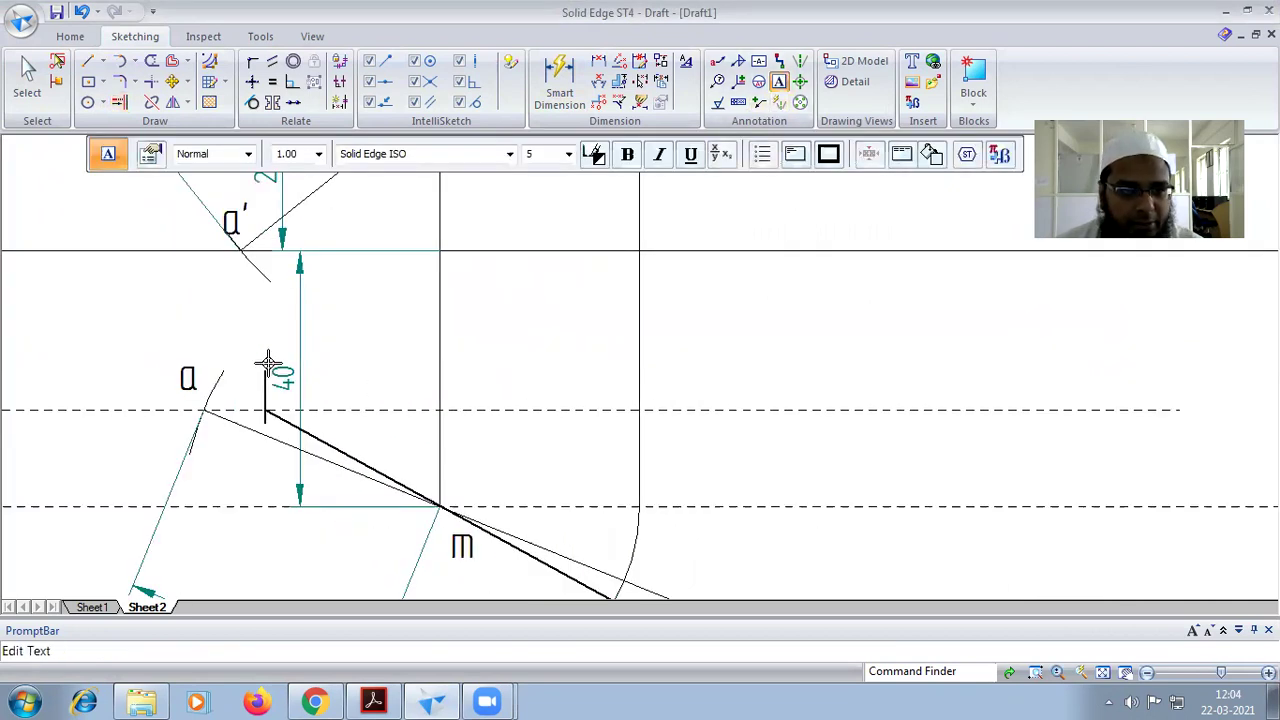
type("a")
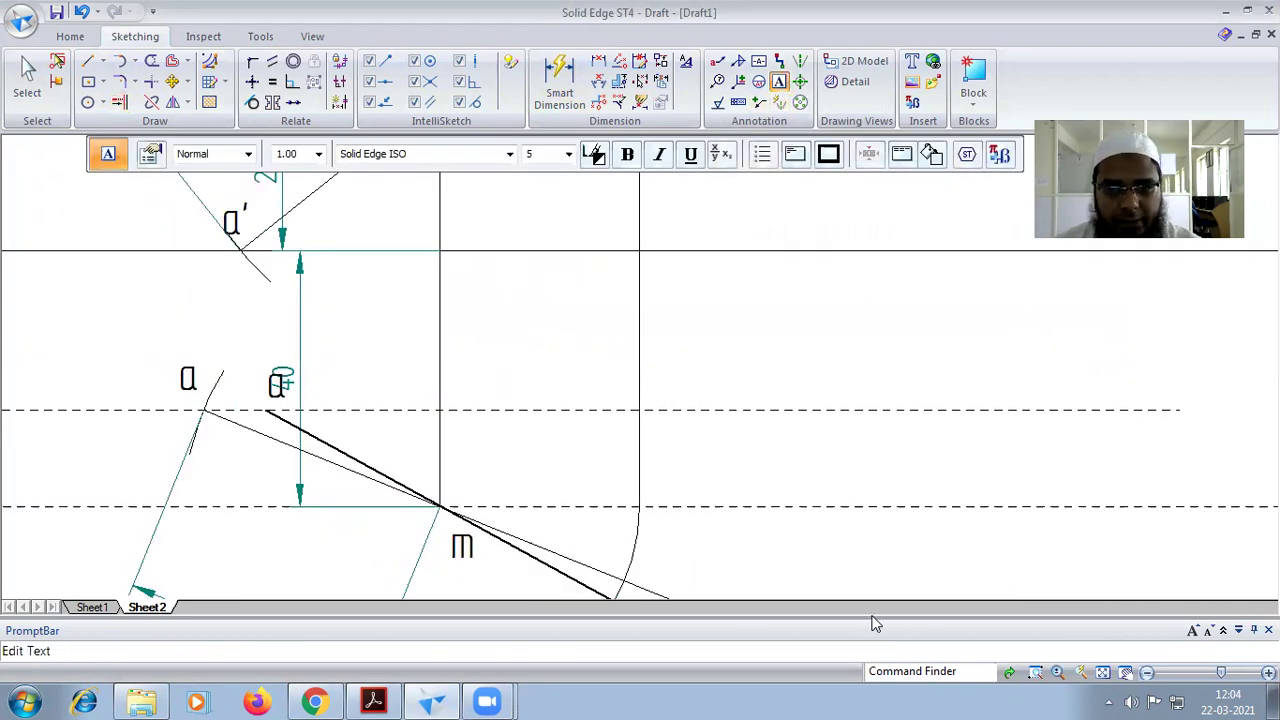
left_click(1100, 673)
scroll(651, 437, "up", 4)
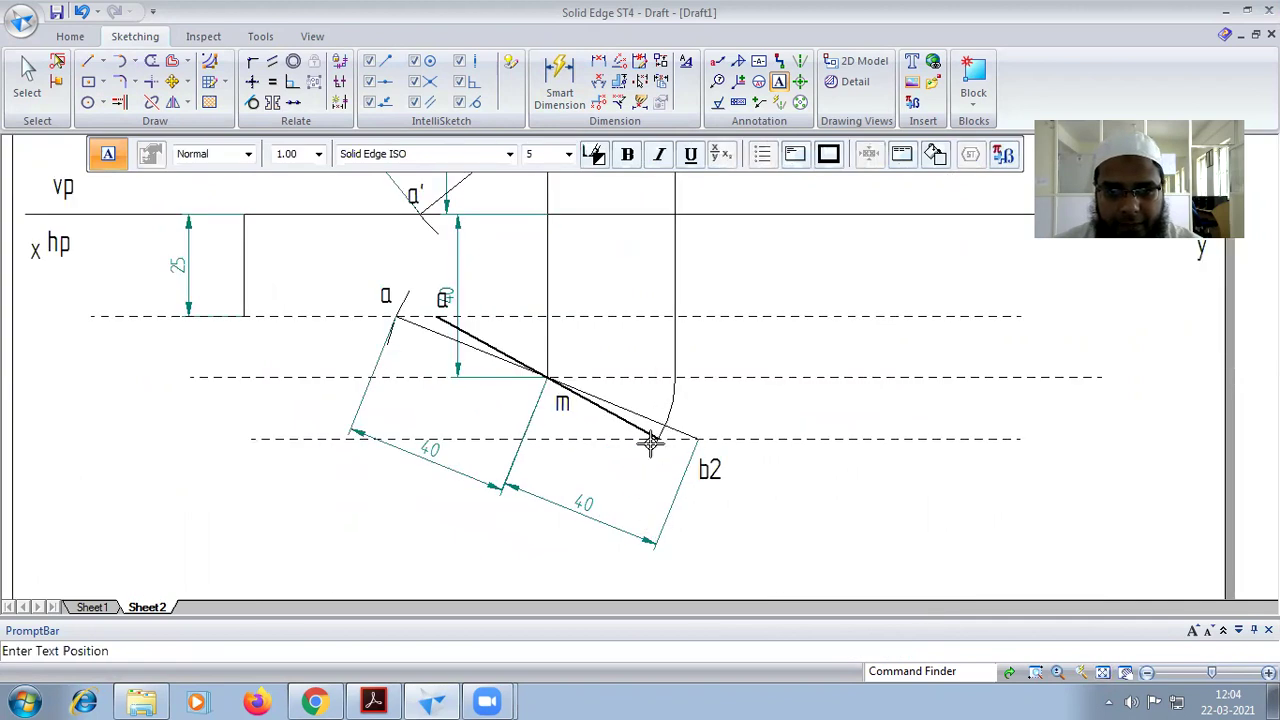
left_click(651, 443)
type("b")
scroll(731, 432, "down", 2)
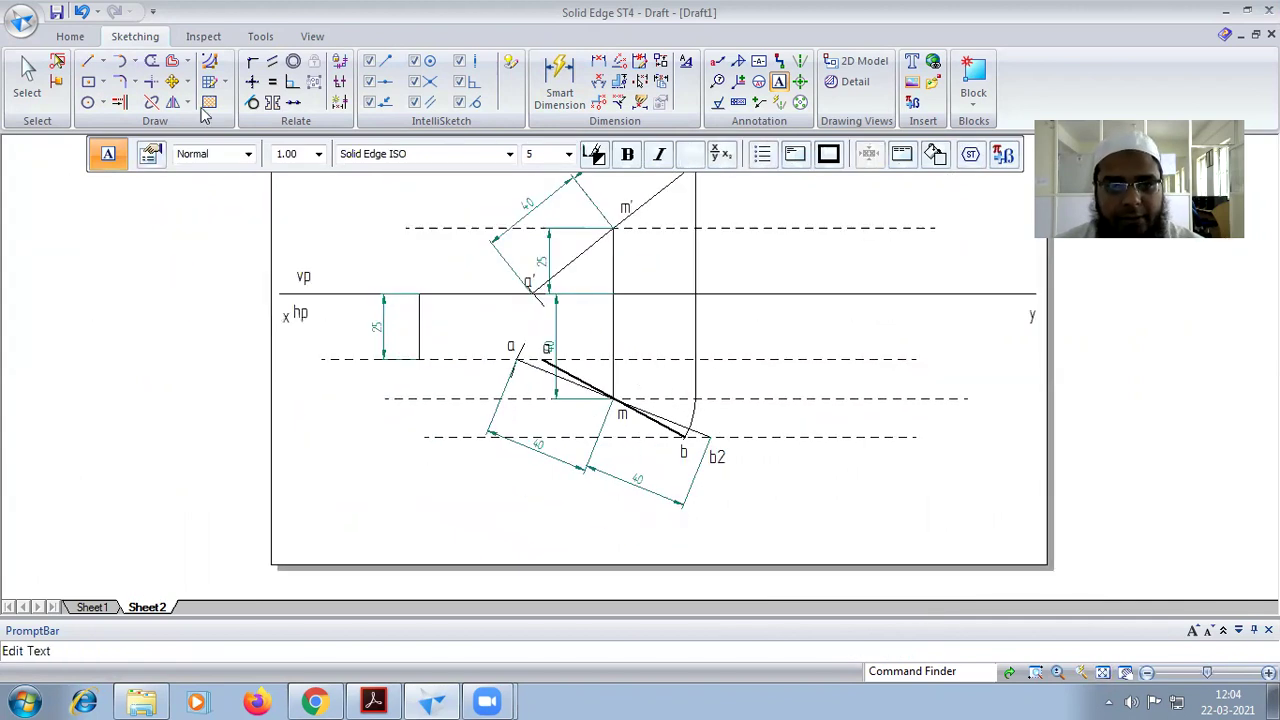
Step: Draw a vertical projector from b2 up to the m' level and make it thin
left_click(87, 61)
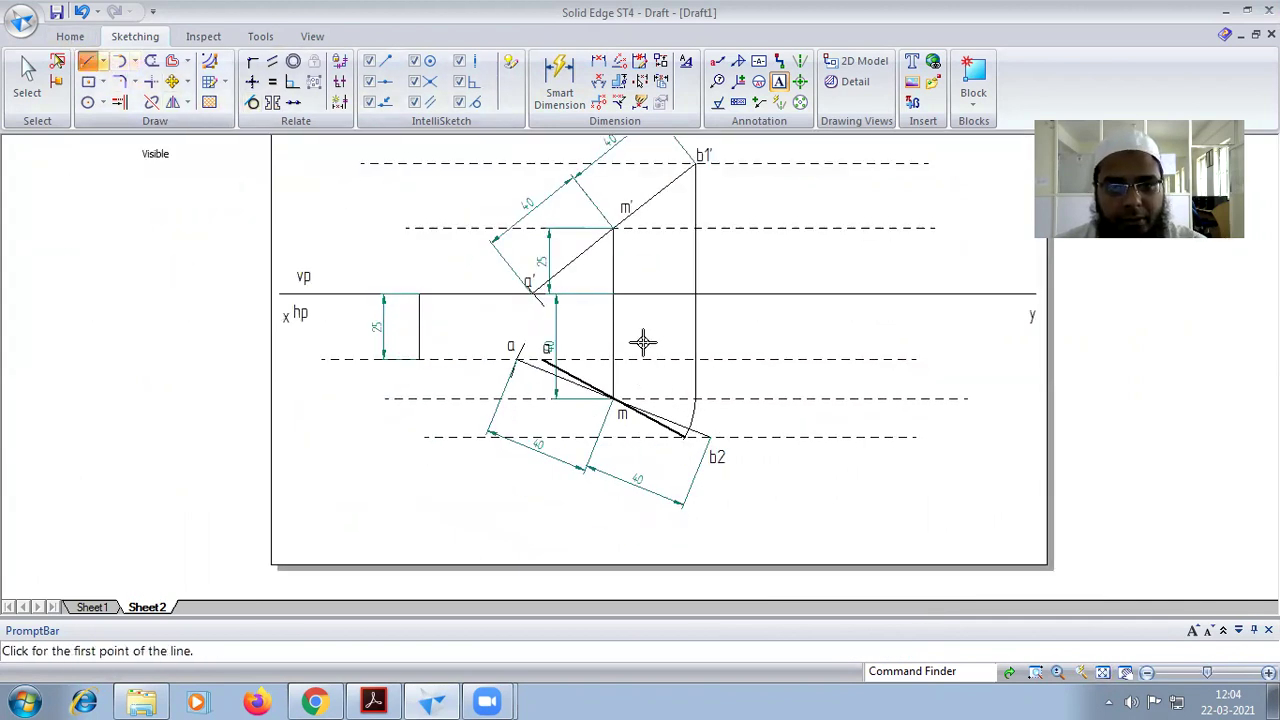
scroll(643, 343, "up", 3)
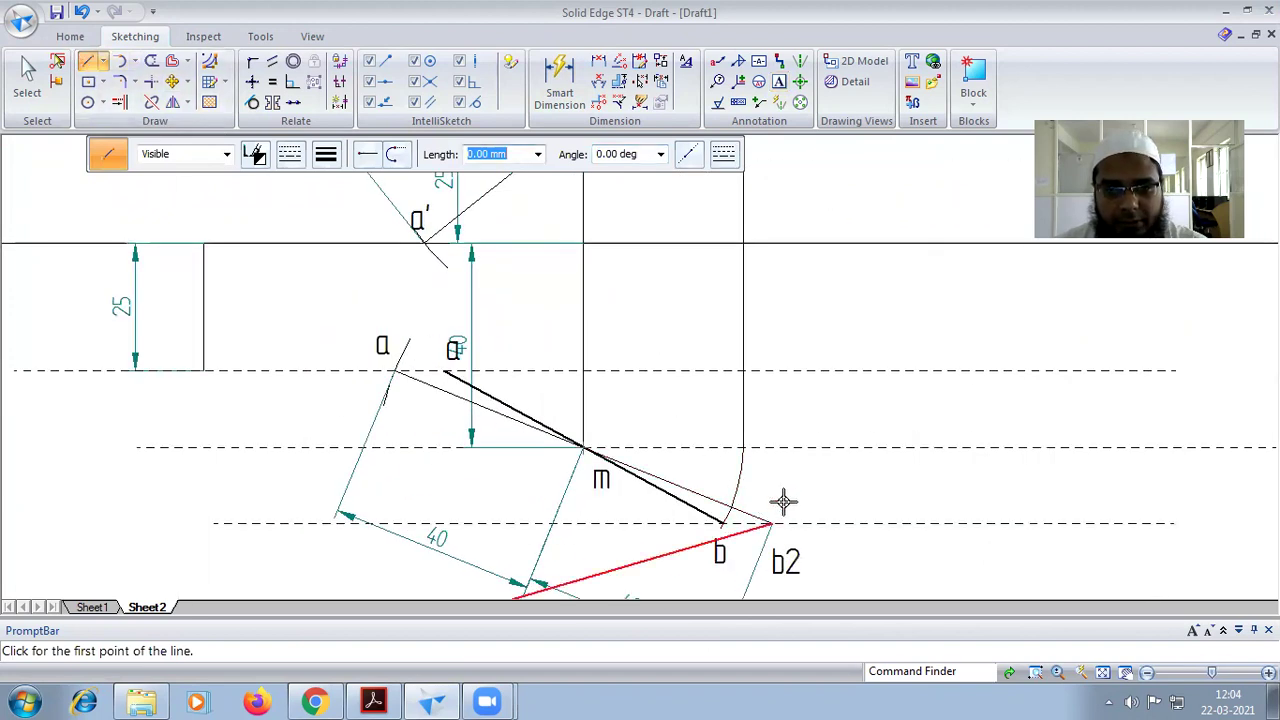
left_click(772, 521)
left_click(1103, 672)
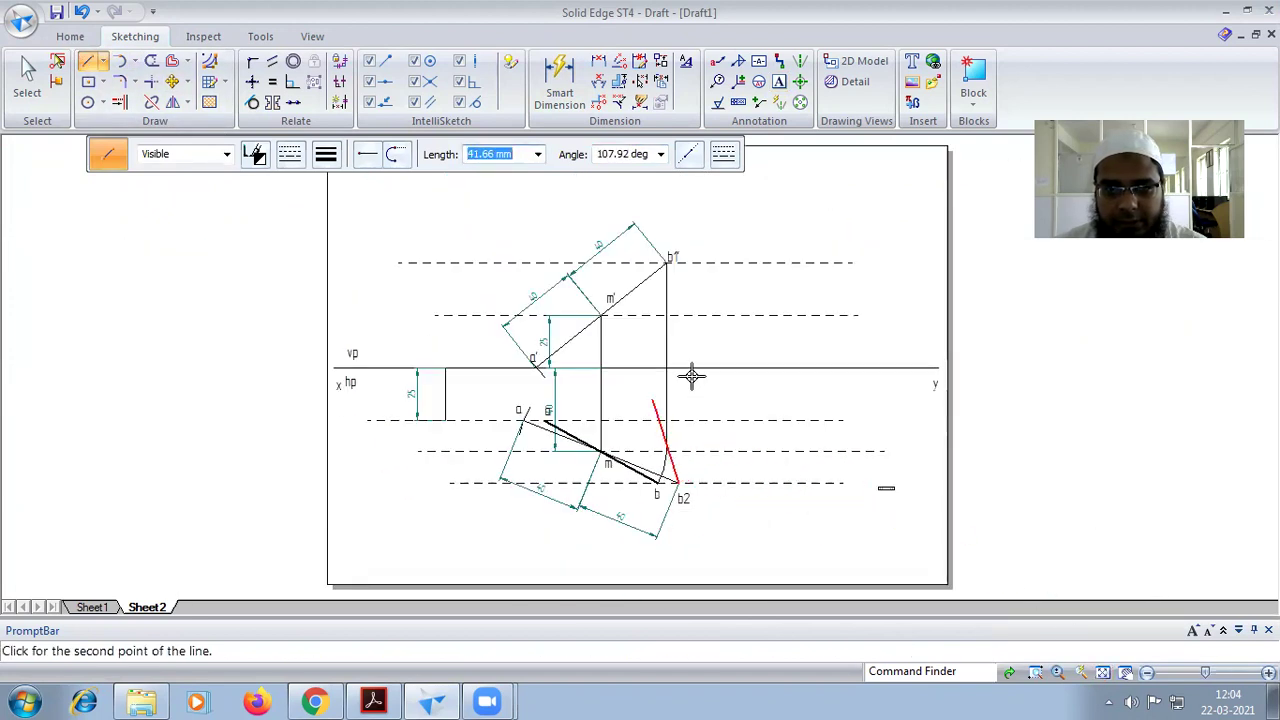
scroll(688, 330, "up", 2)
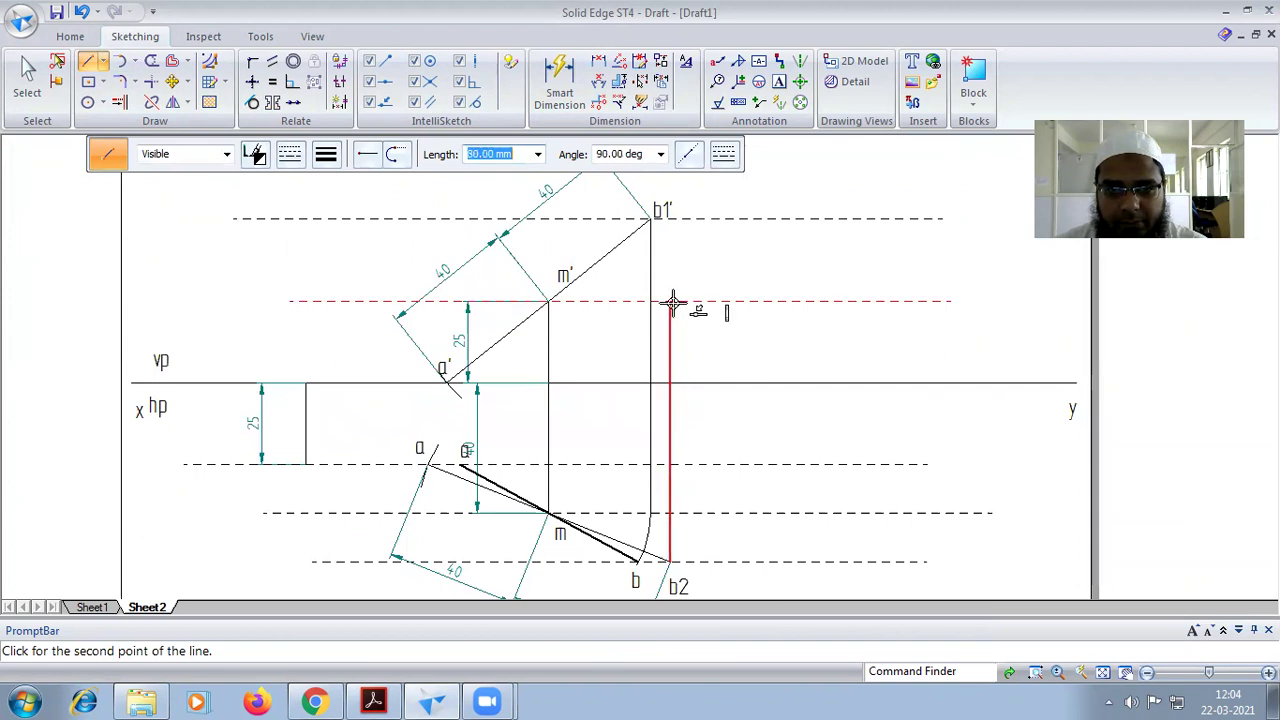
left_click(670, 301)
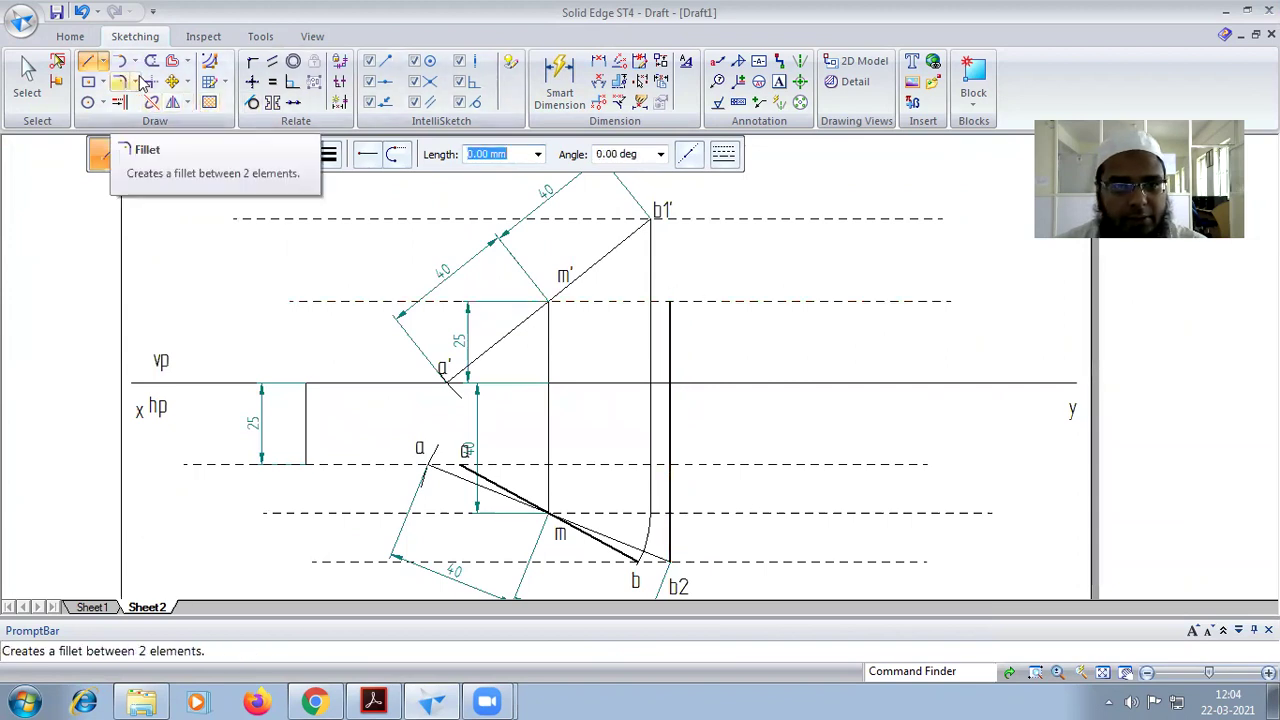
left_click(27, 75)
left_click(670, 357)
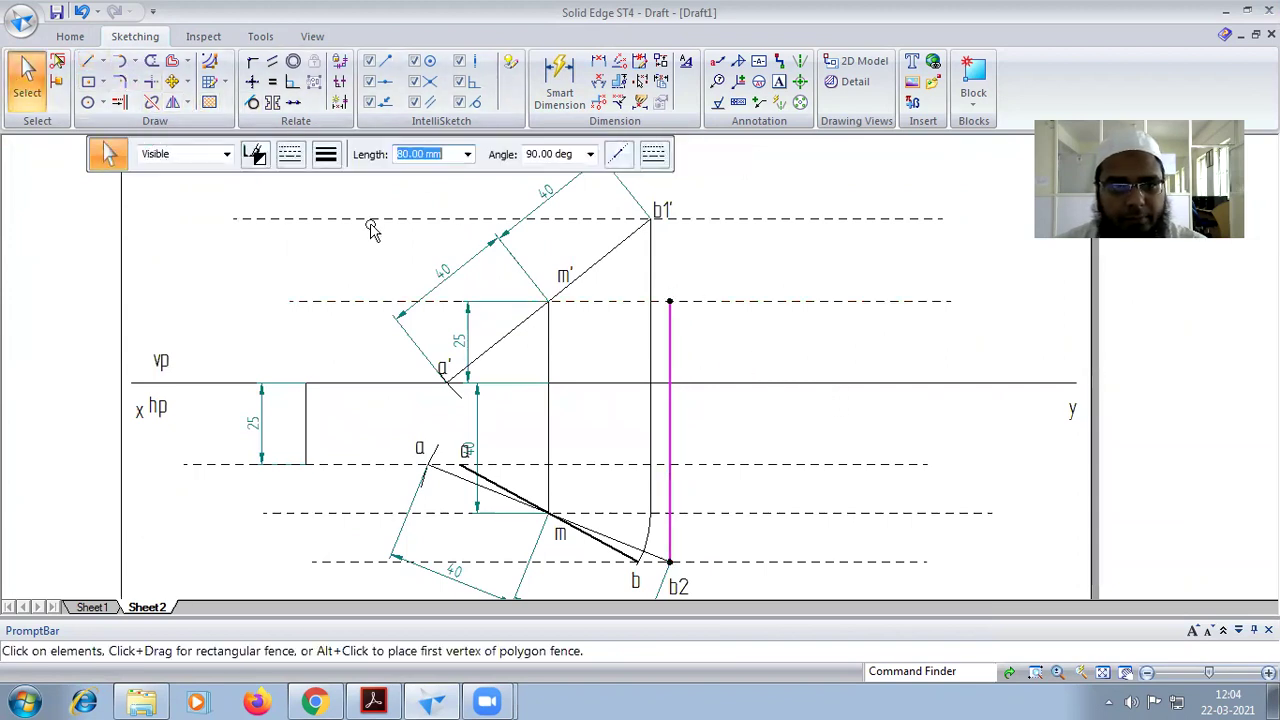
left_click(327, 162)
left_click(336, 180)
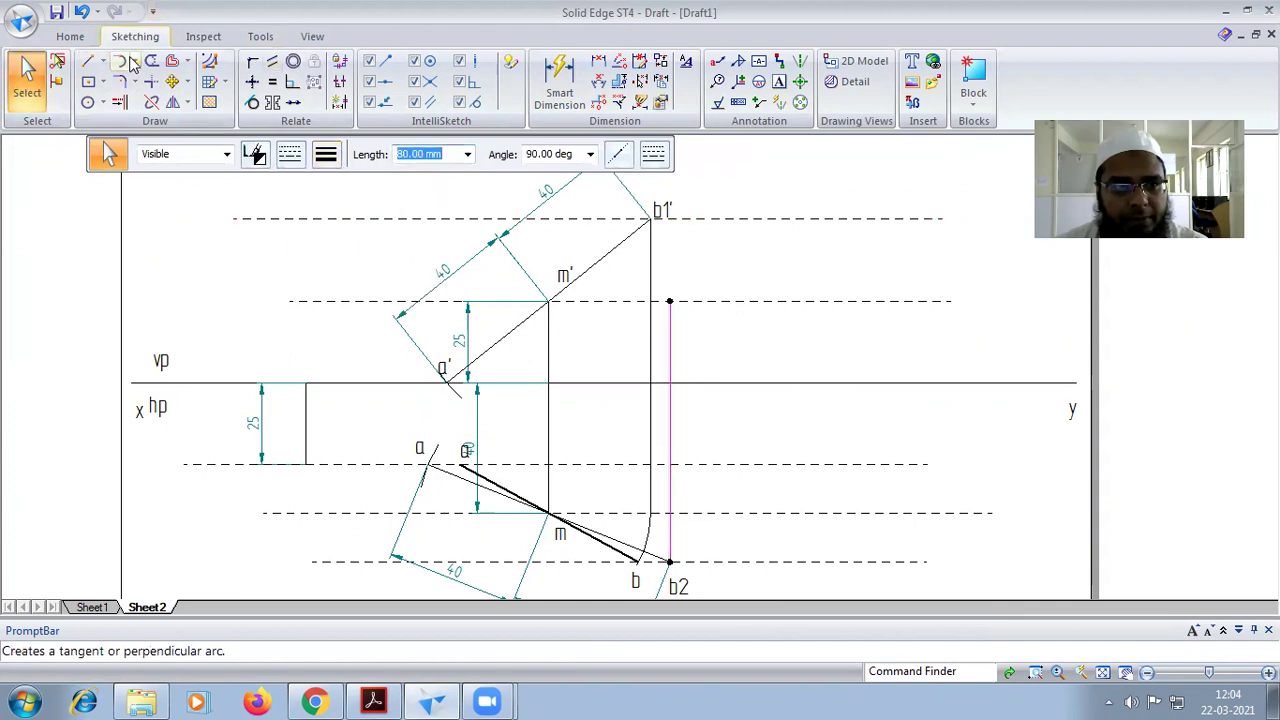
Step: Swing a center-point arc about m' from b1' to the projector, then set its line type and width
left_click(134, 62)
left_click(140, 124)
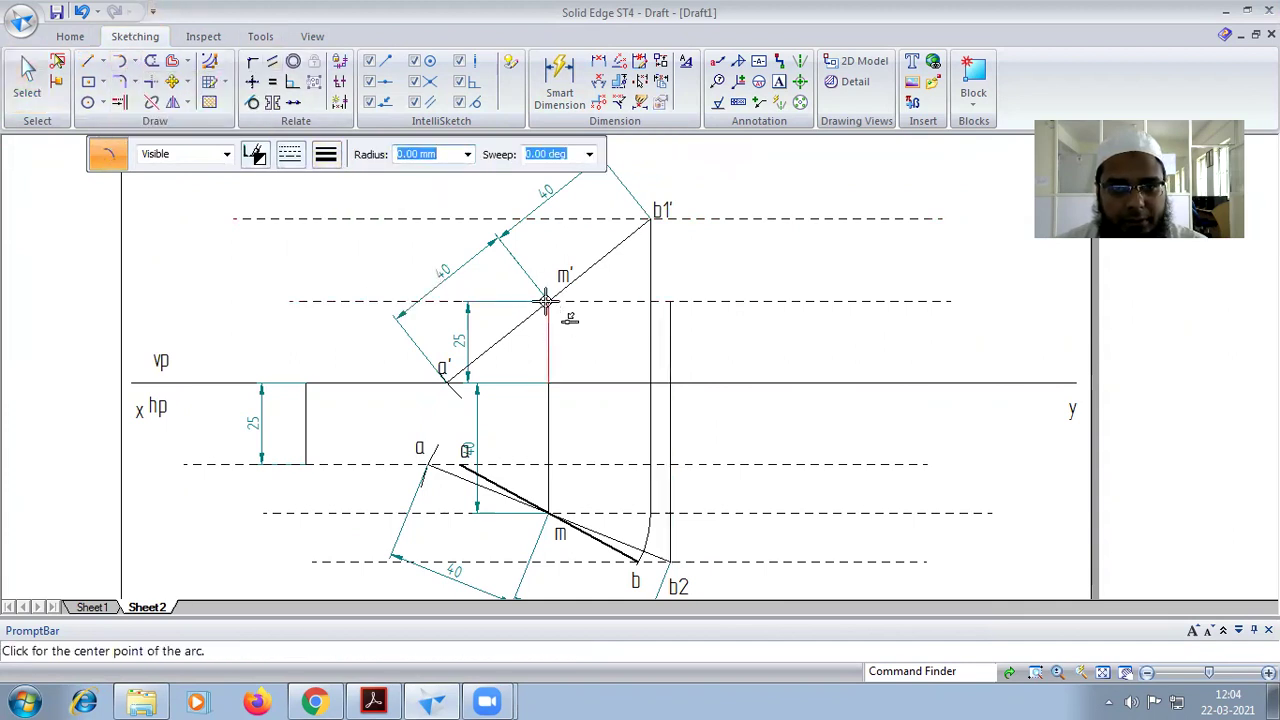
left_click(549, 301)
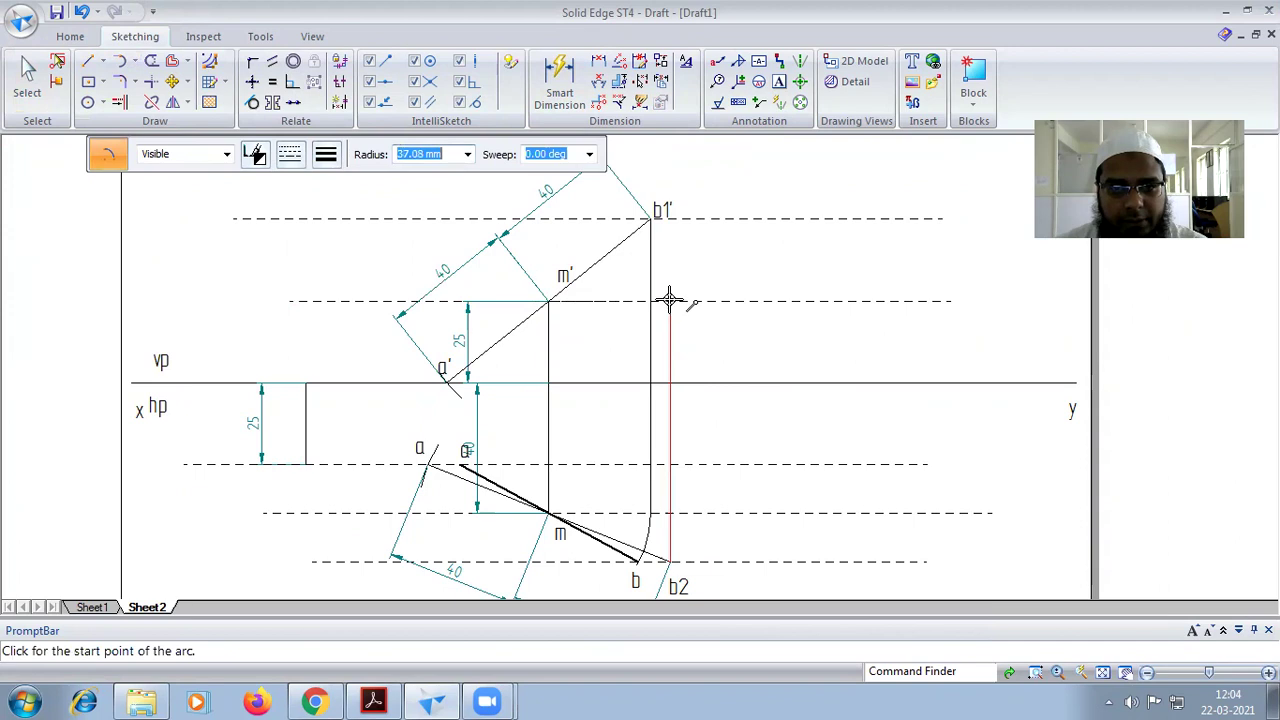
left_click(634, 219)
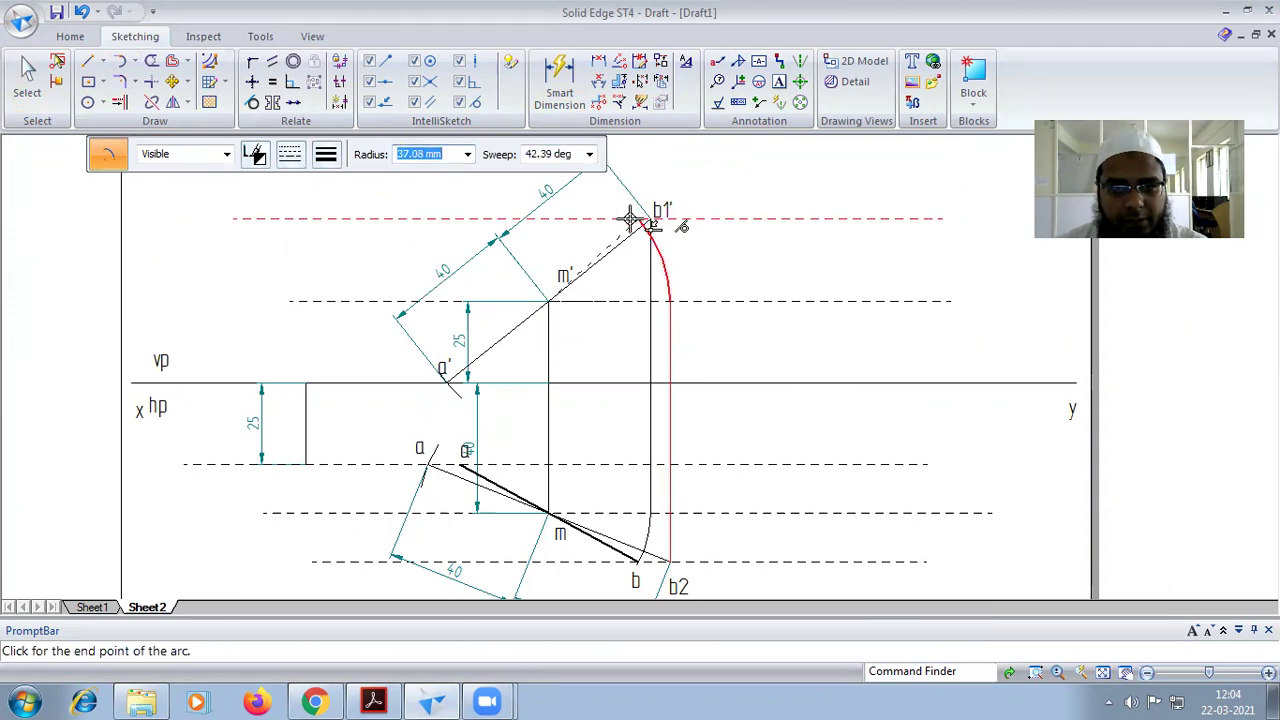
left_click(634, 219)
left_click(27, 104)
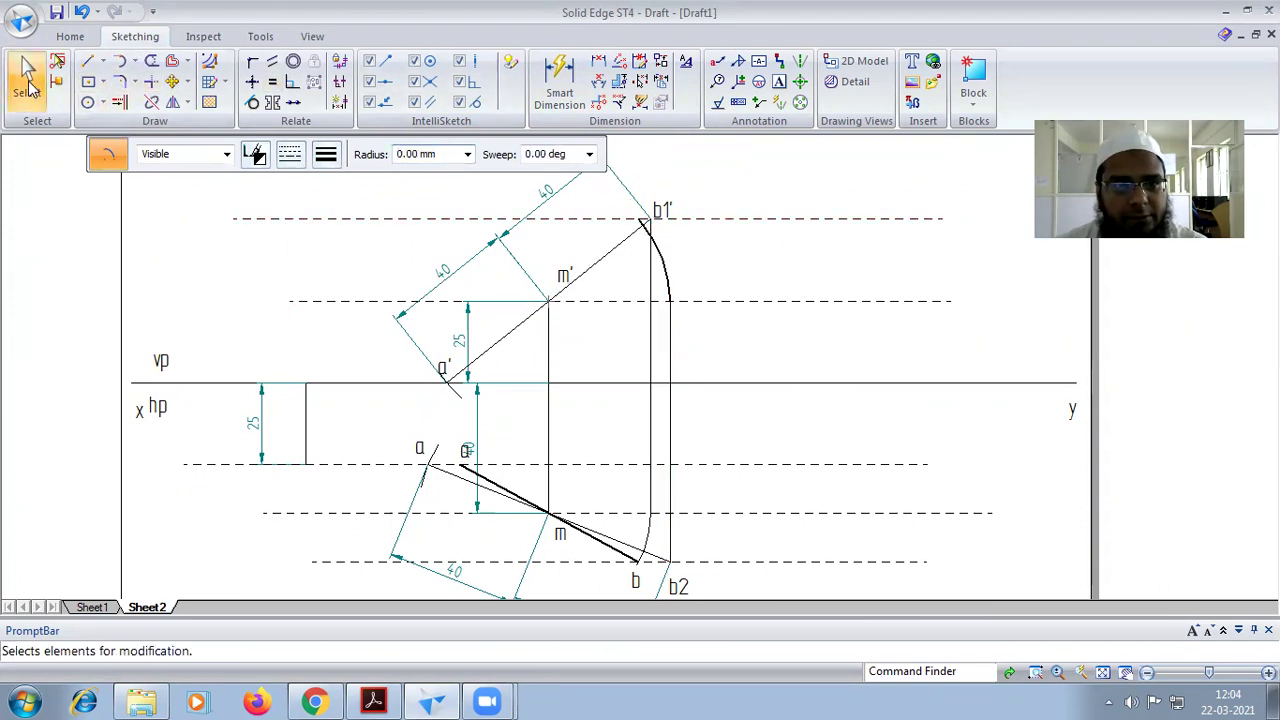
left_click(305, 154)
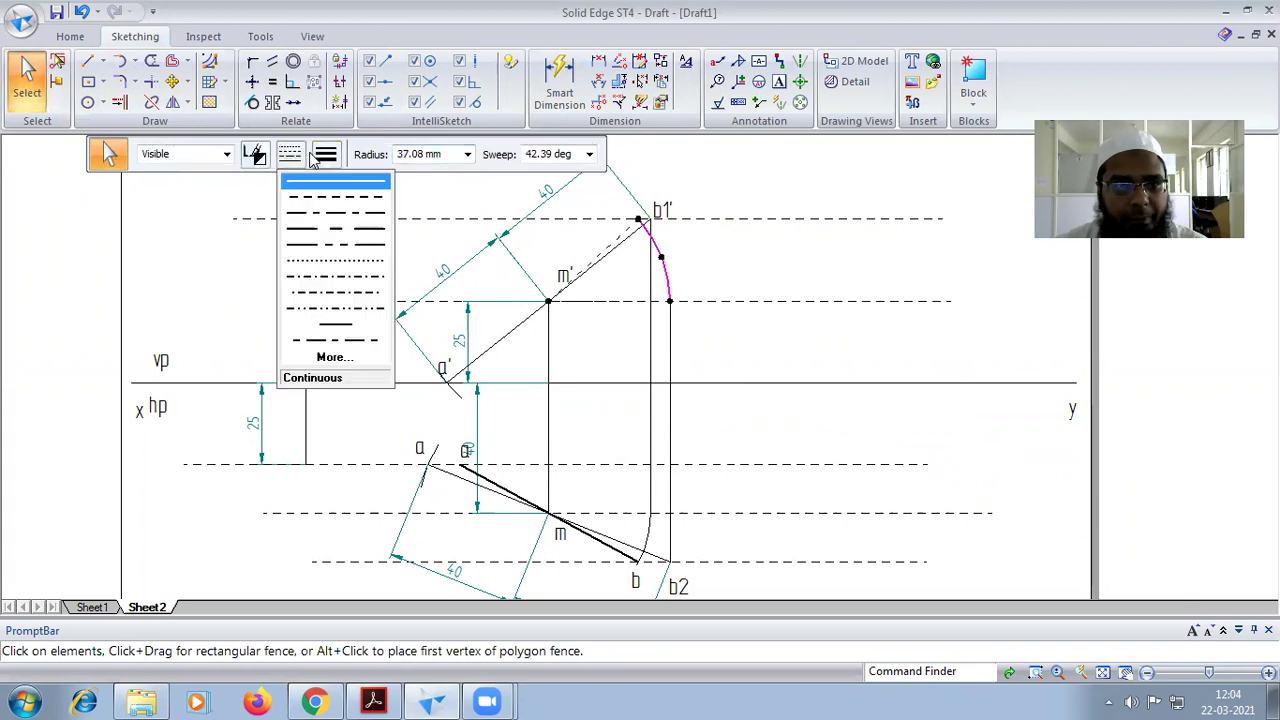
left_click(326, 154)
left_click(337, 183)
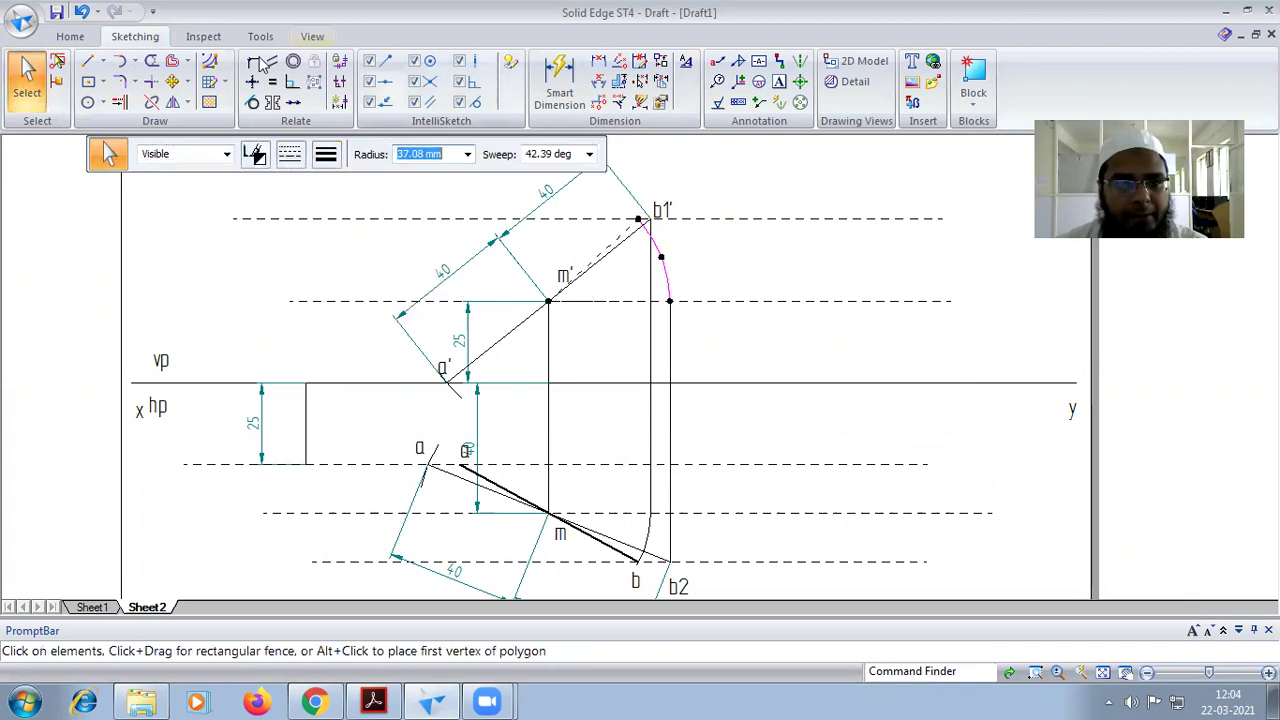
Step: Draw a 0.50 mm thick line from m' to b1' and fit the drawing in view
left_click(88, 61)
left_click(326, 154)
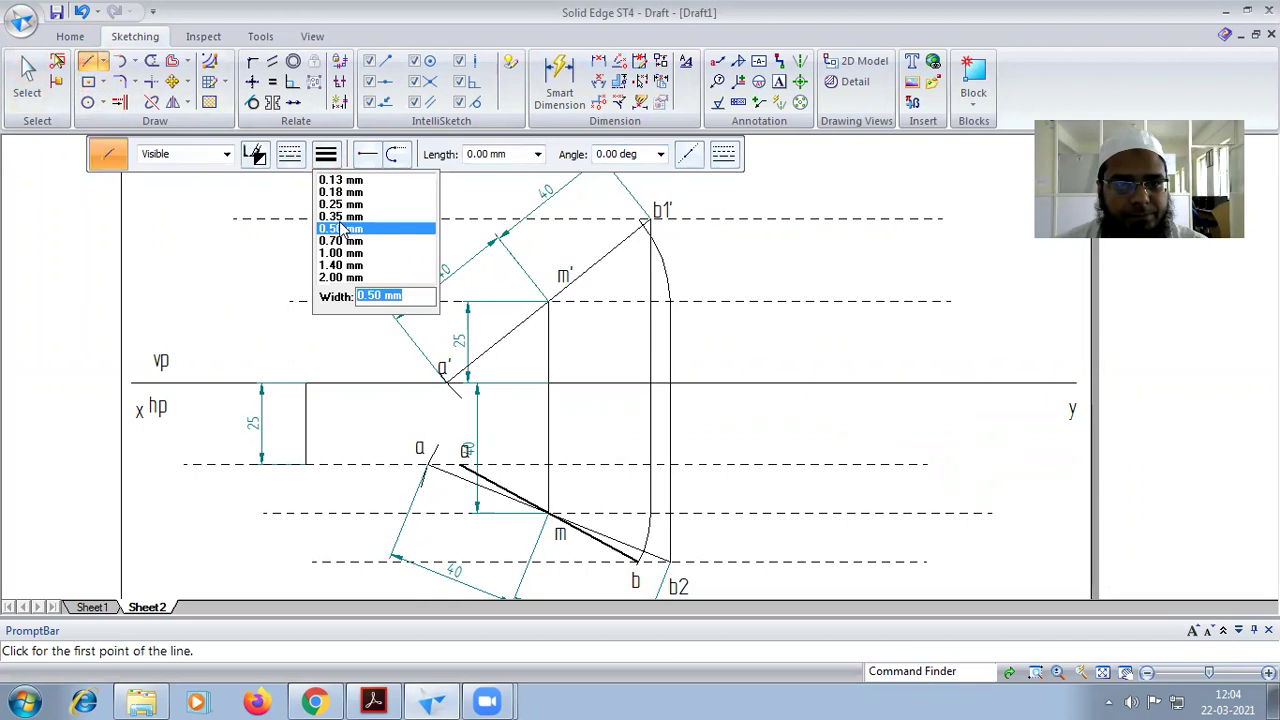
left_click(341, 229)
left_click(548, 302)
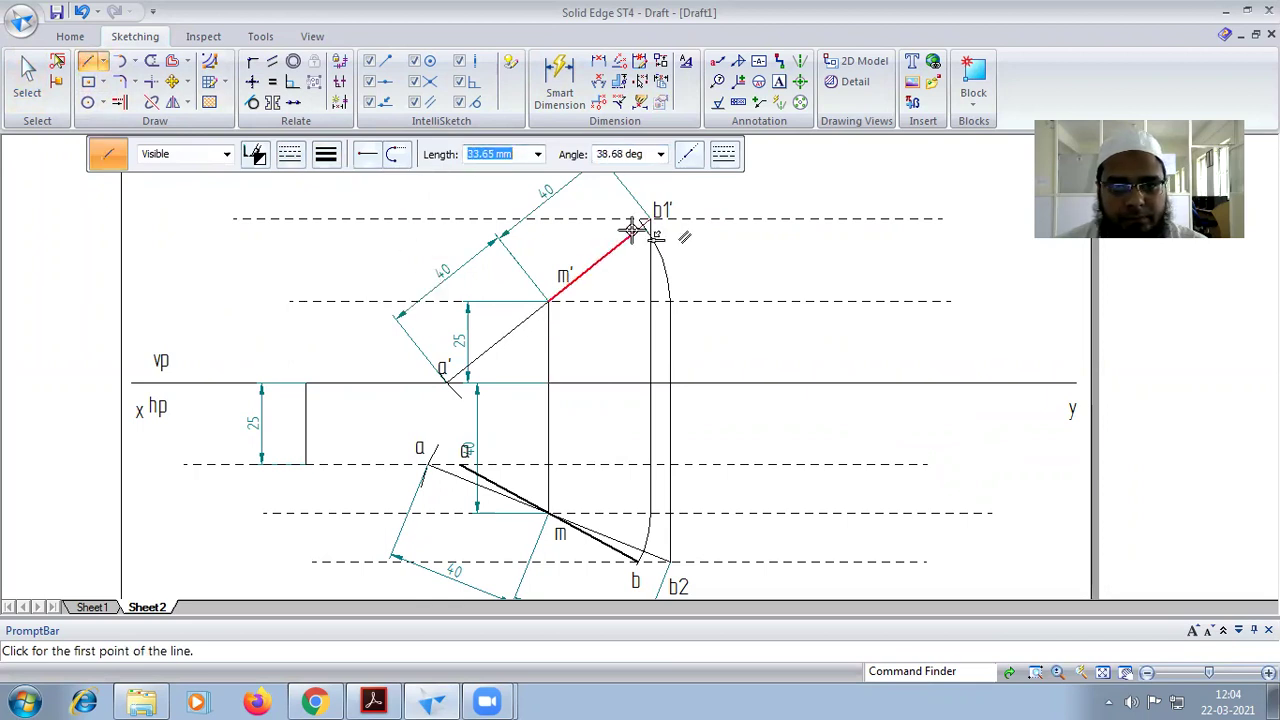
scroll(636, 221, "up", 3)
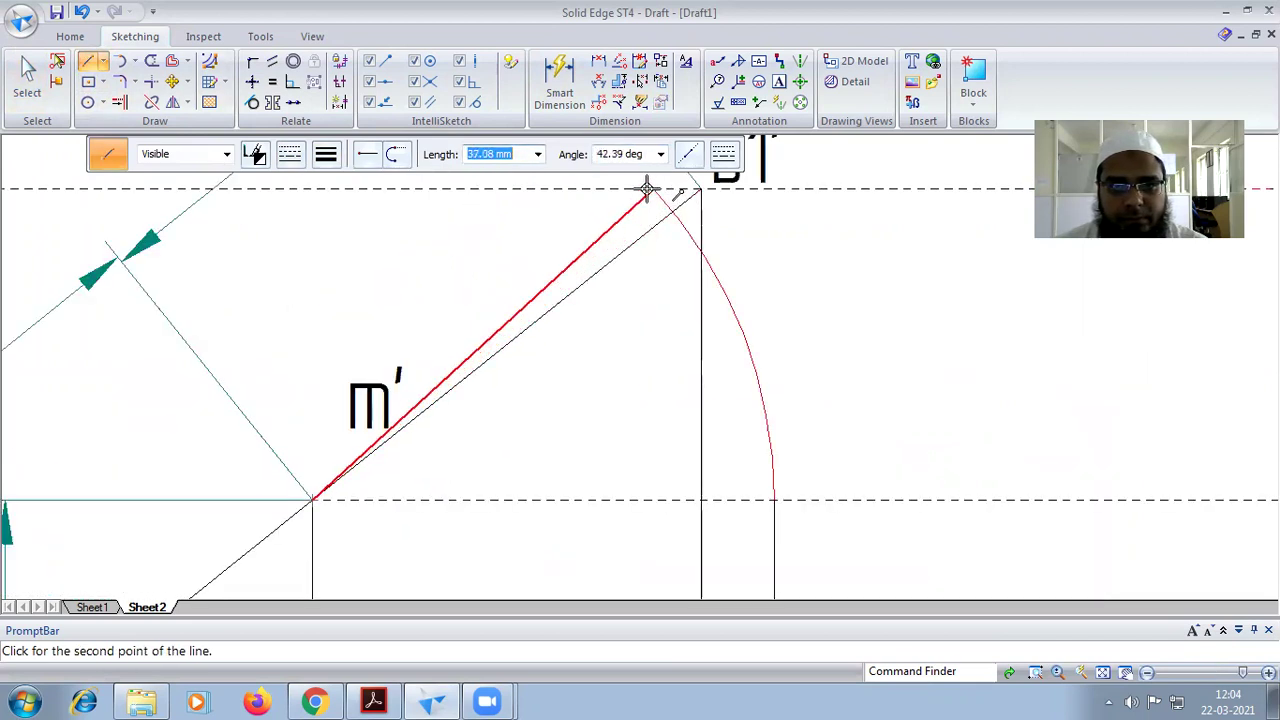
left_click(653, 189)
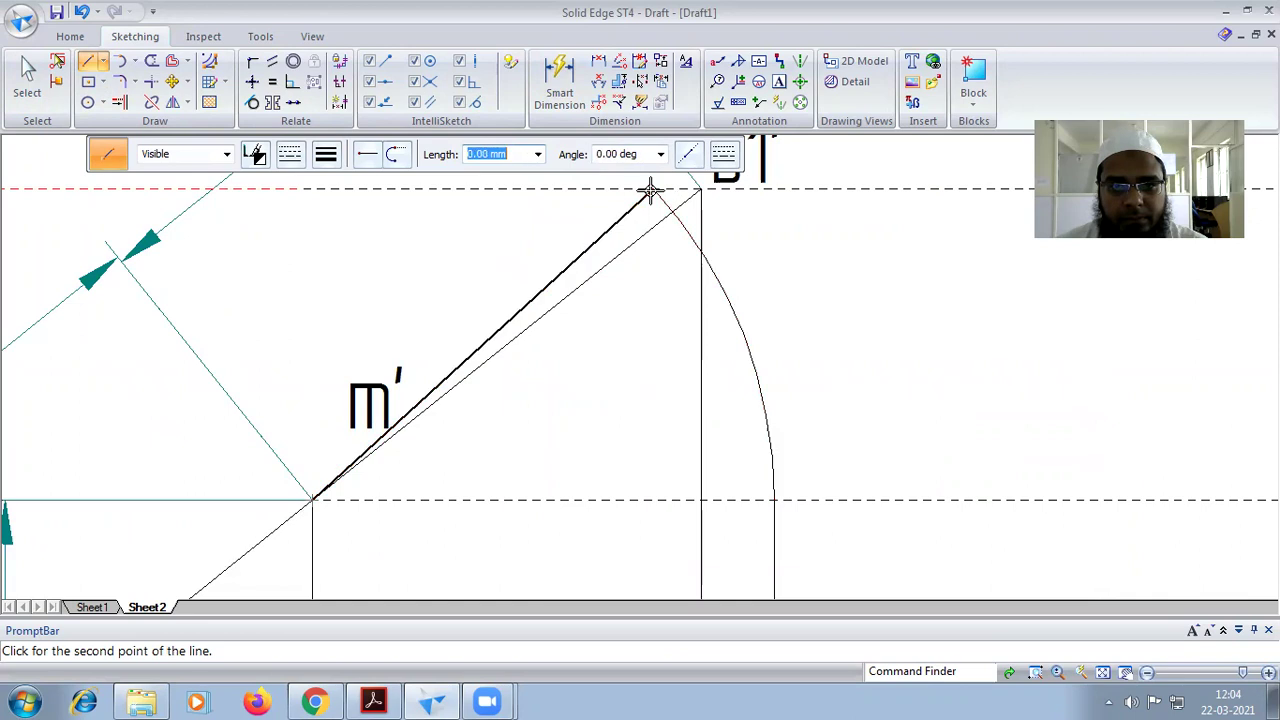
right_click(1042, 572)
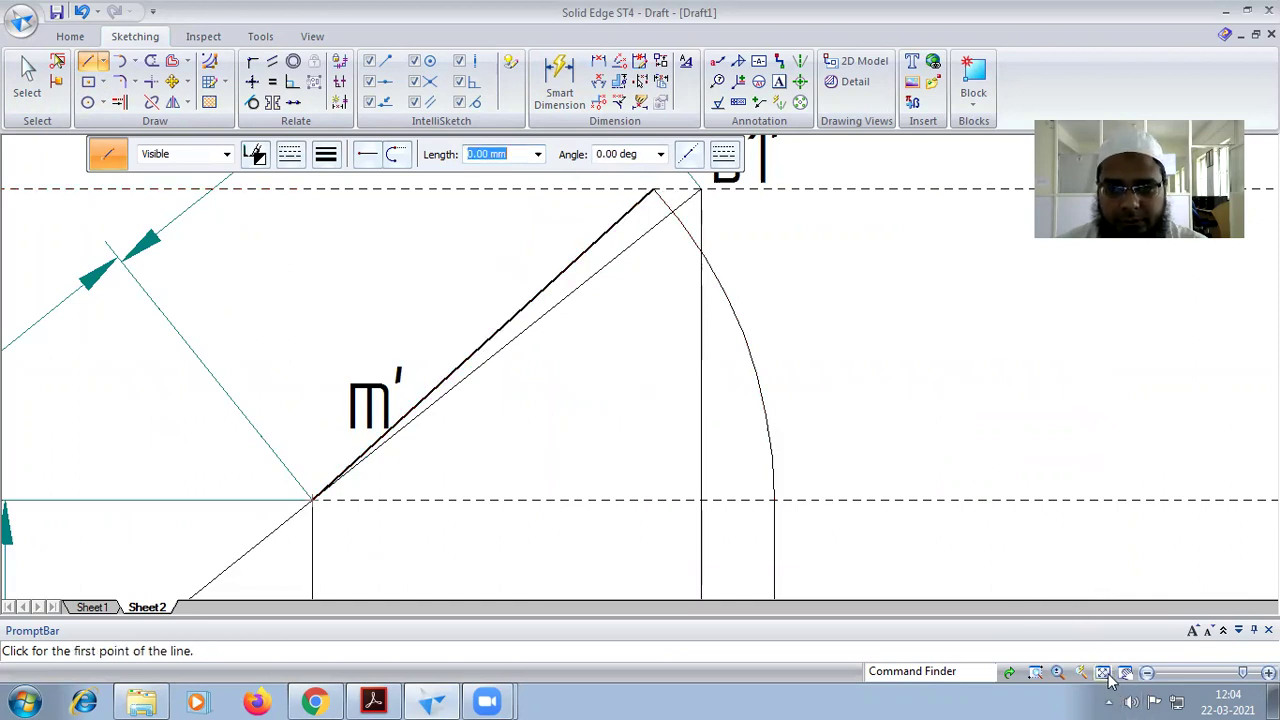
left_click(1103, 672)
scroll(640, 390, "up", 3)
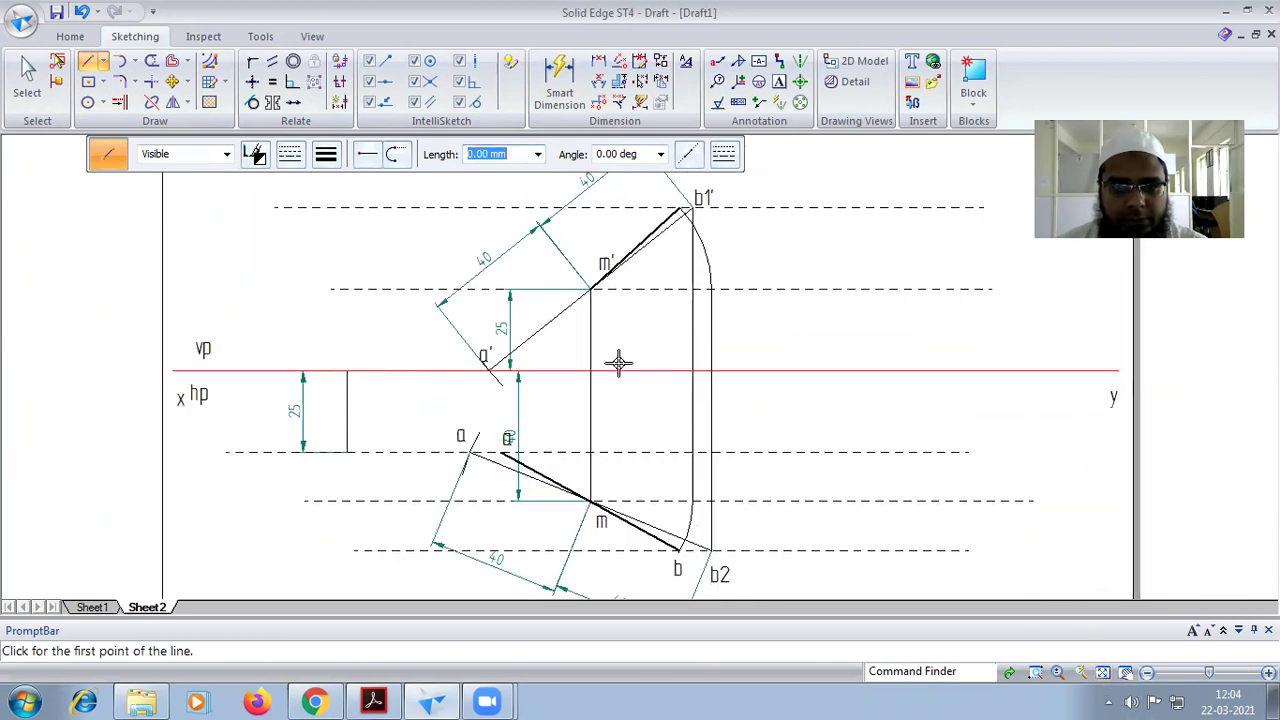
Step: Pick the Extend tool, dismiss the circle options unused, and fit the sheet in view
left_click(119, 102)
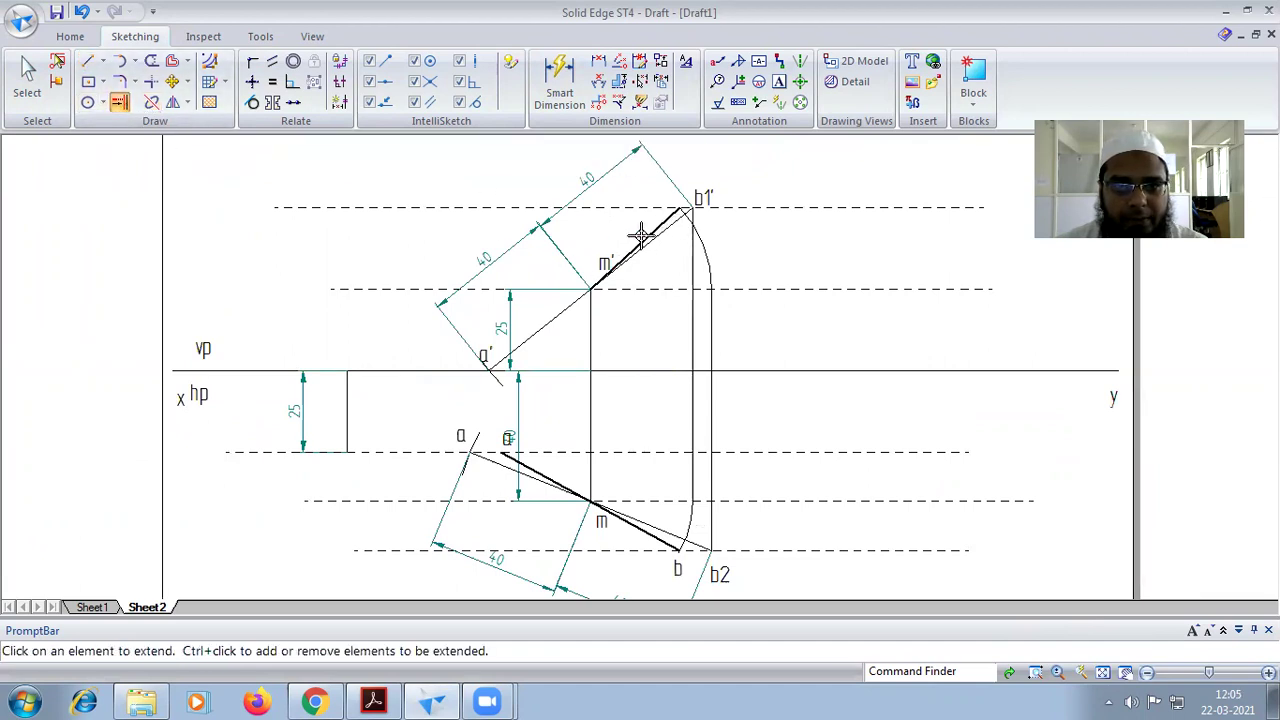
scroll(641, 235, "up", 3)
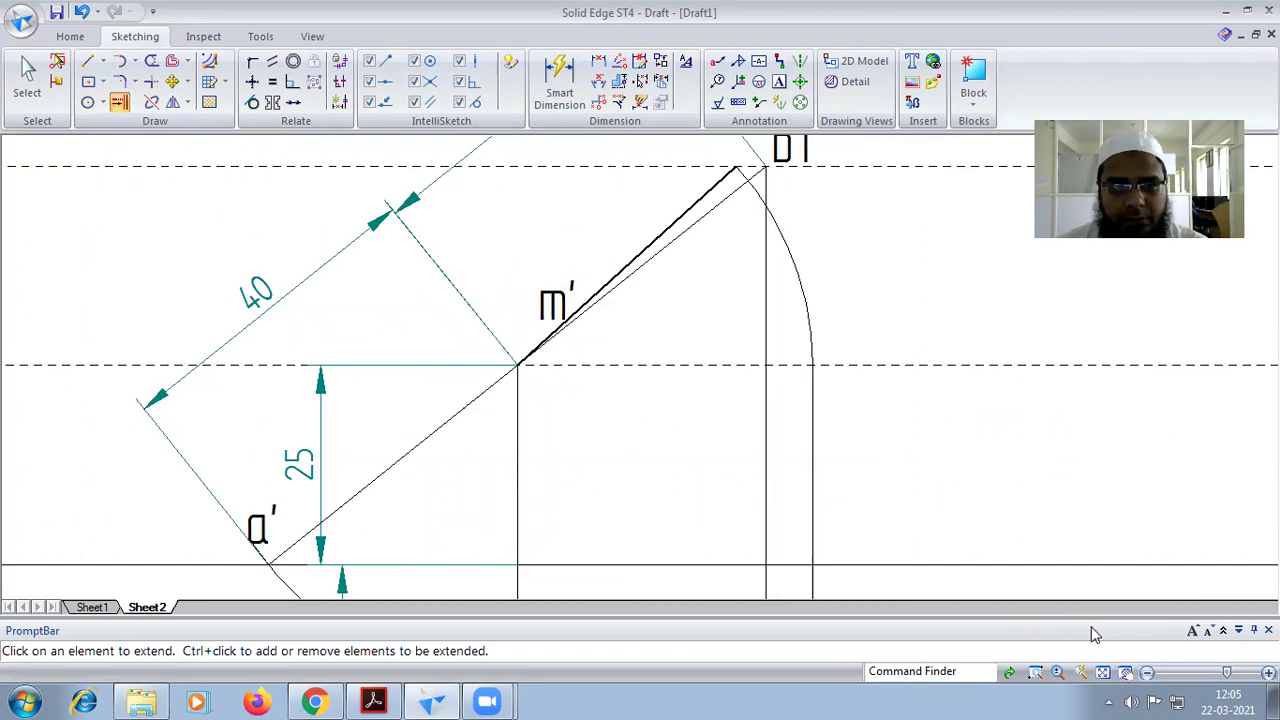
left_click(104, 102)
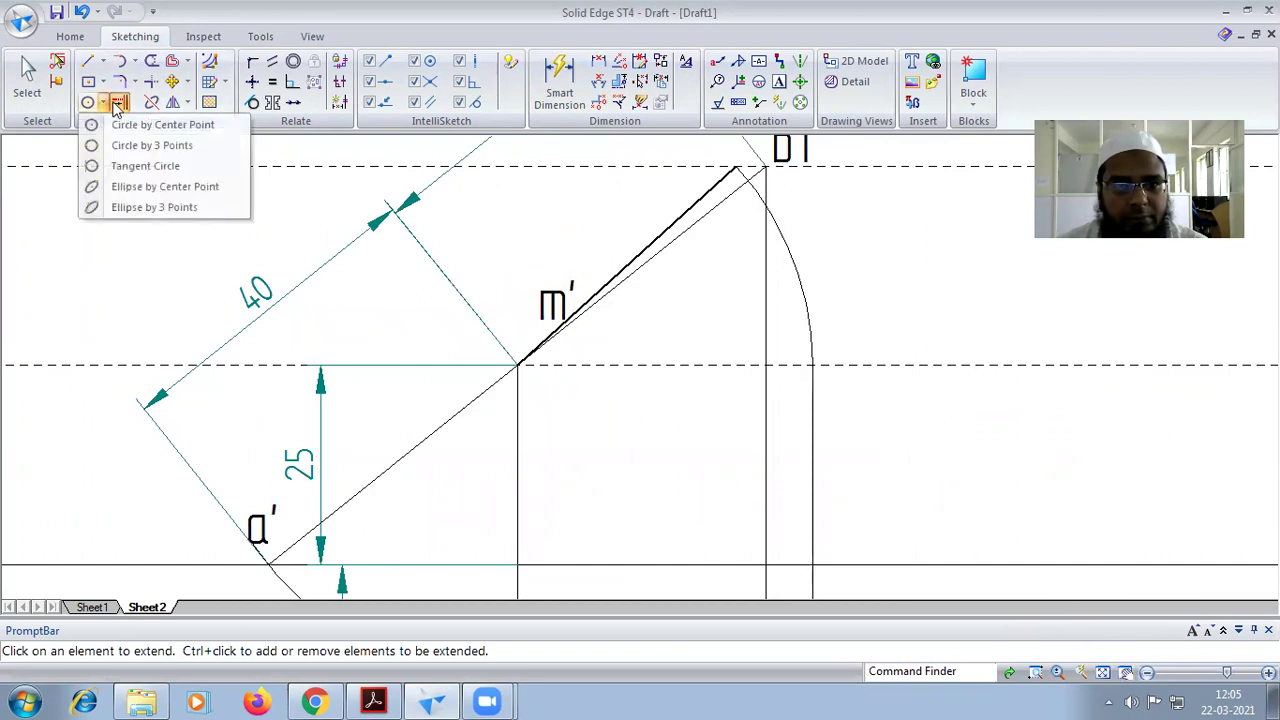
left_click(117, 104)
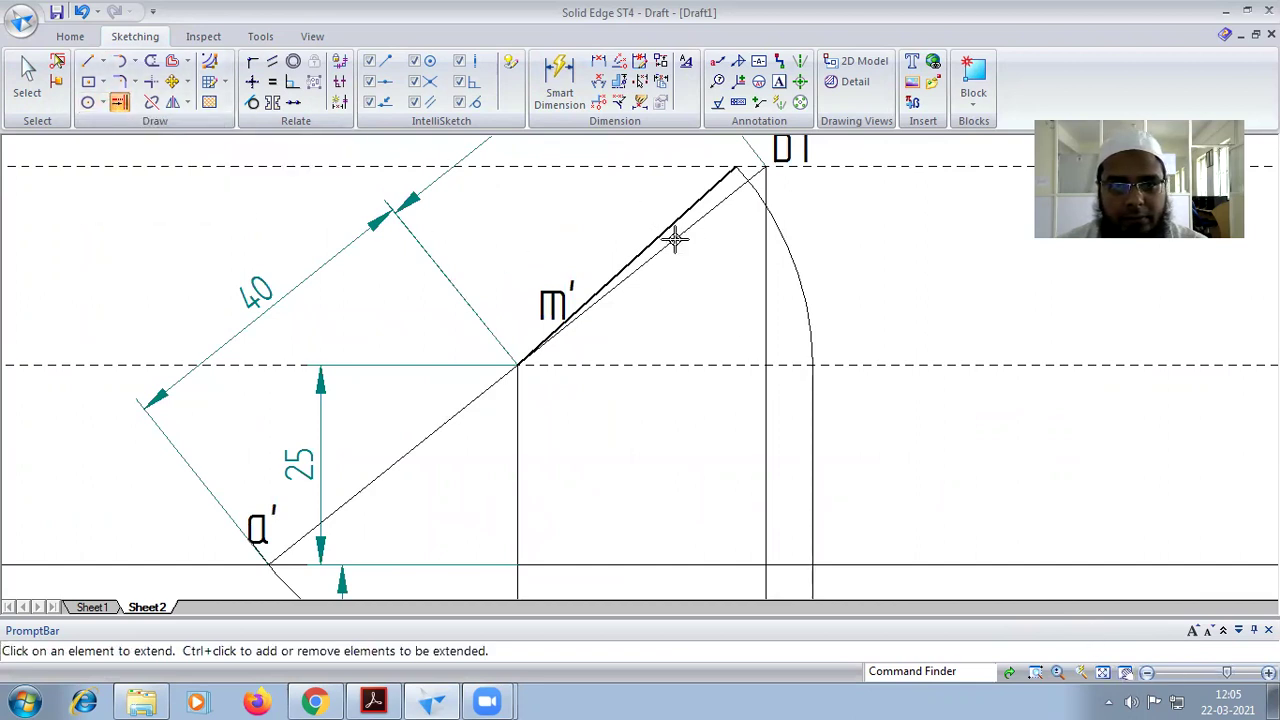
left_click(1103, 673)
scroll(637, 412, "up", 2)
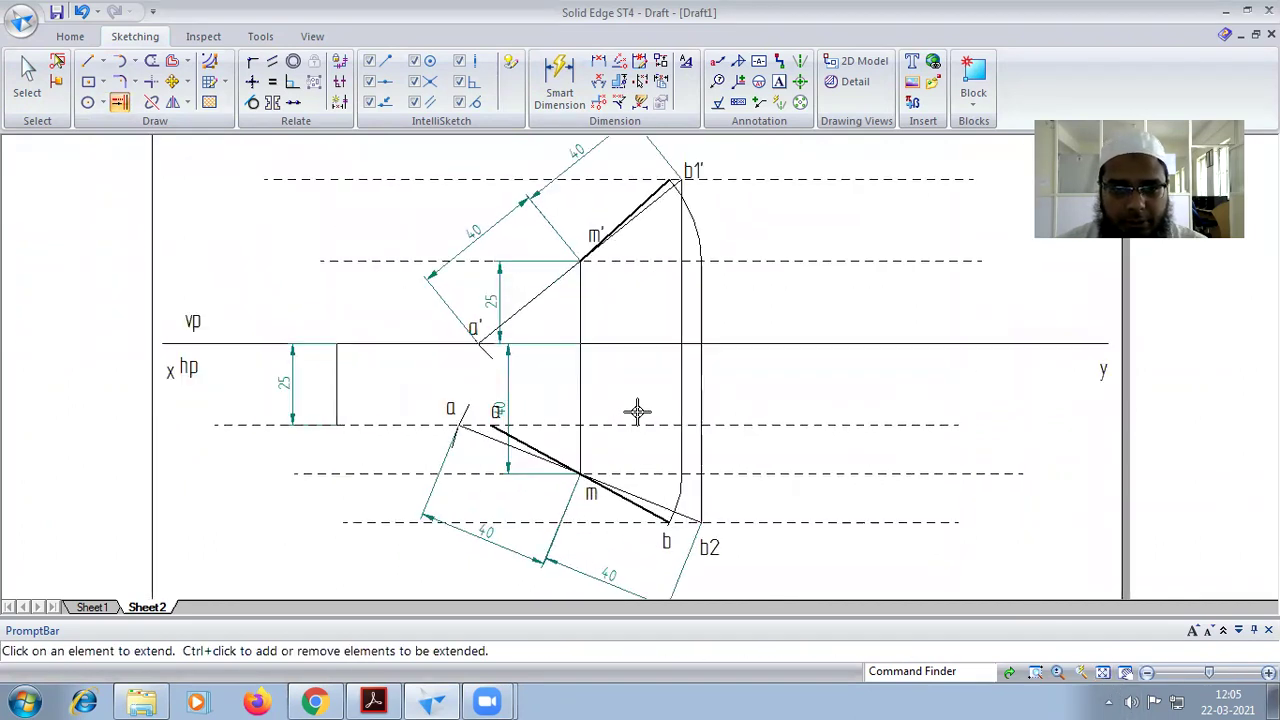
Step: Draw a thin 0.13 mm projector from point a up to the m' level
left_click(88, 61)
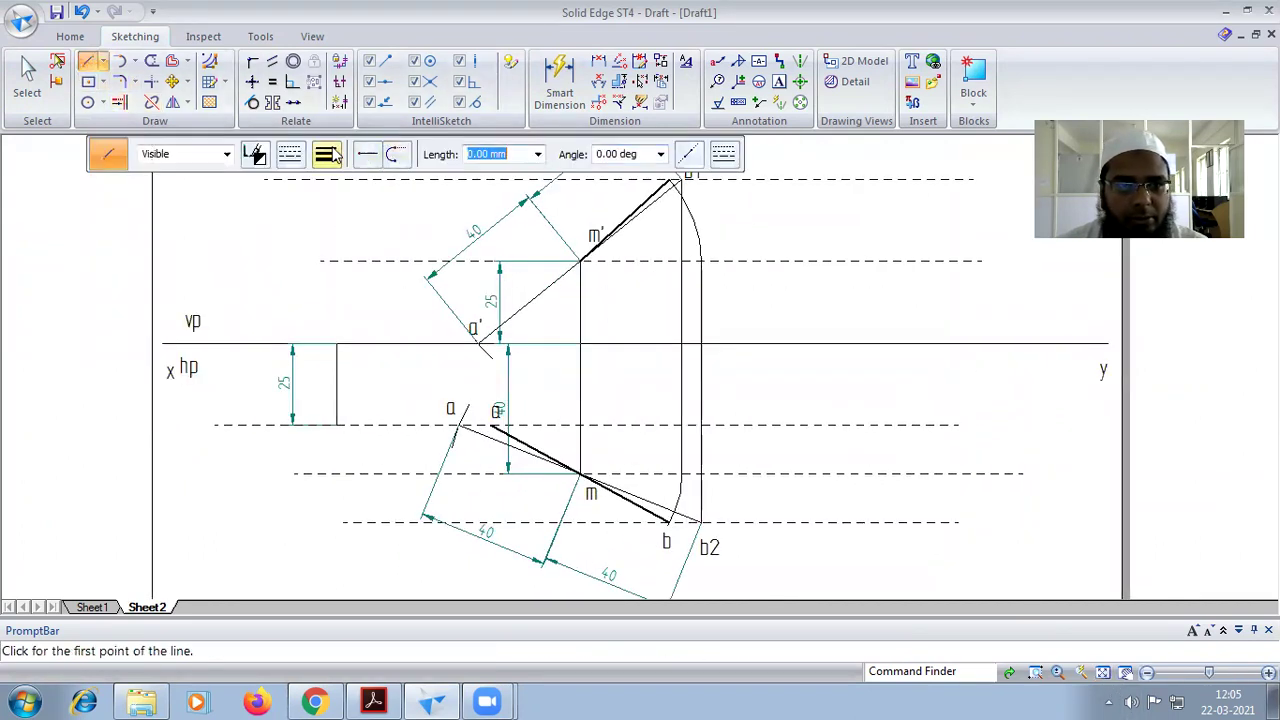
left_click(326, 154)
left_click(330, 179)
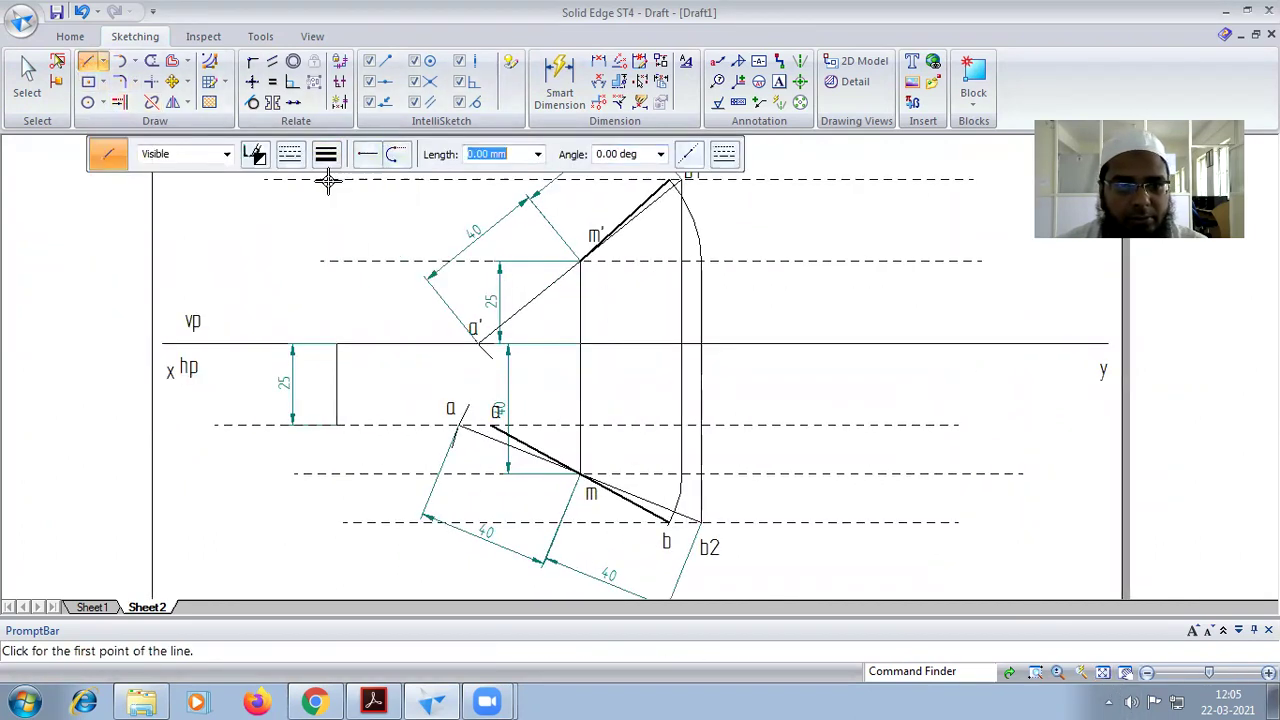
left_click(457, 425)
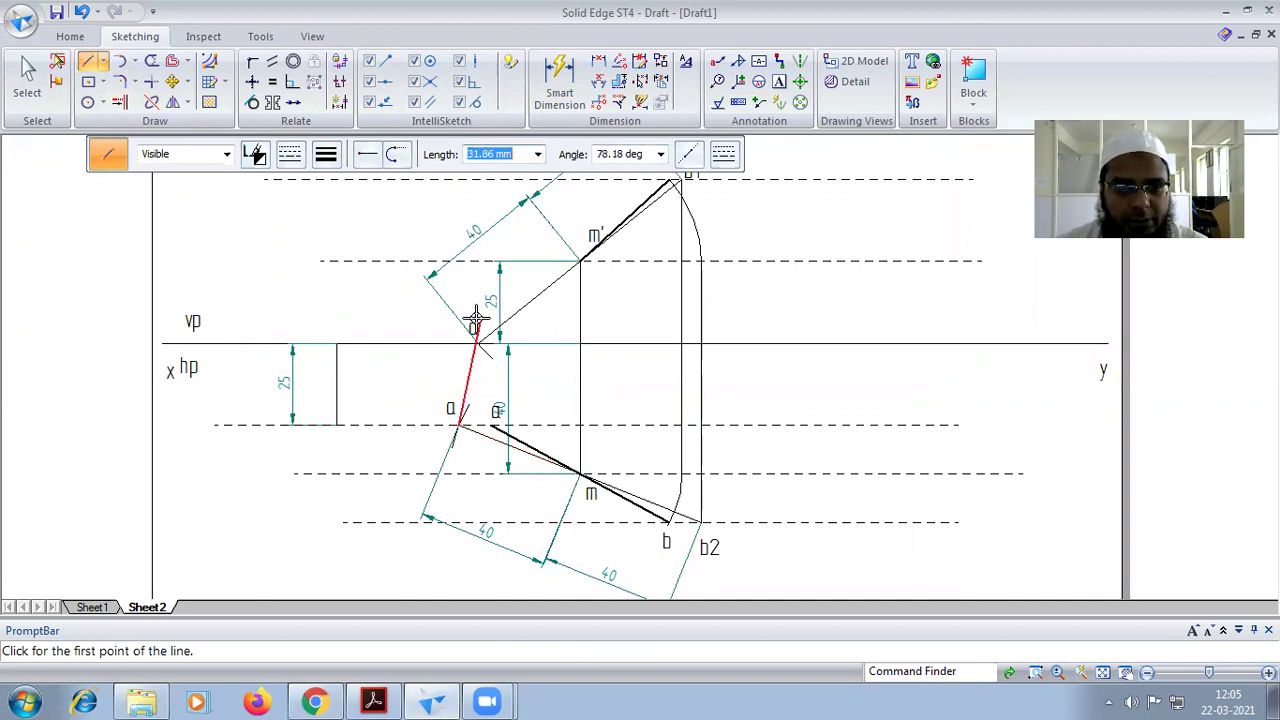
left_click(456, 261)
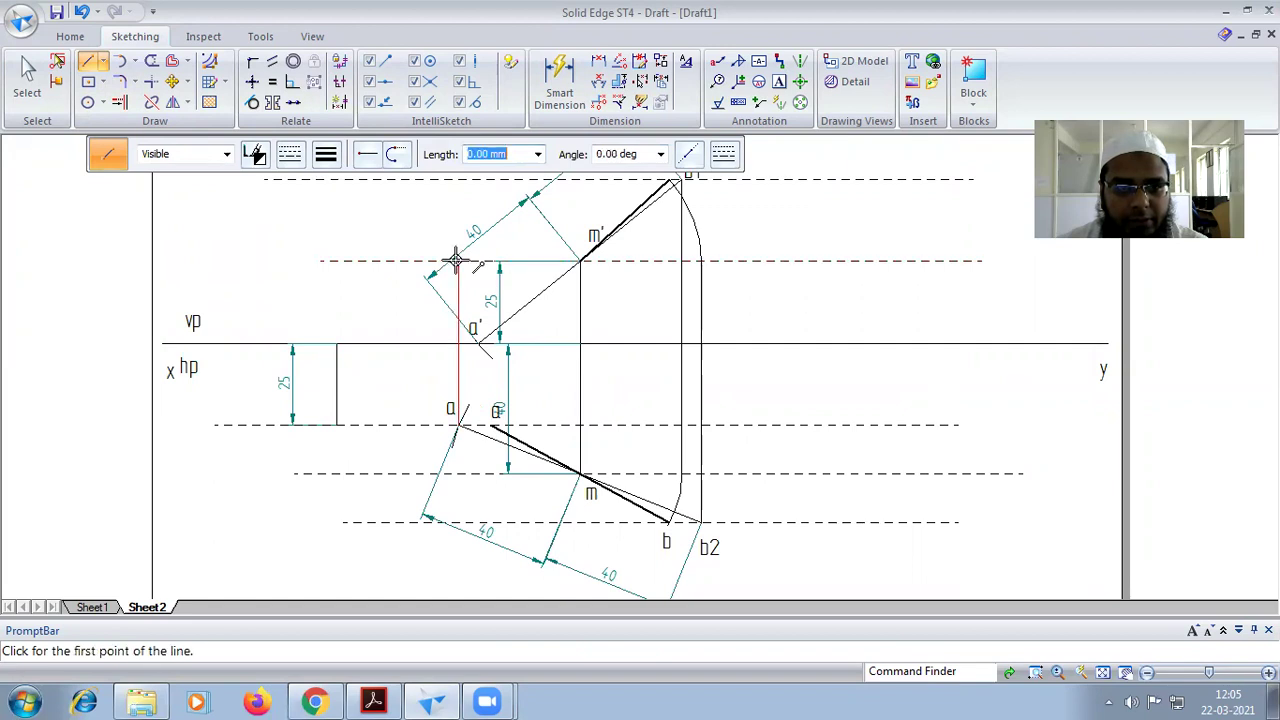
Step: Swing a center-point arc about m' from the projector down just past a'
left_click(135, 62)
left_click(145, 124)
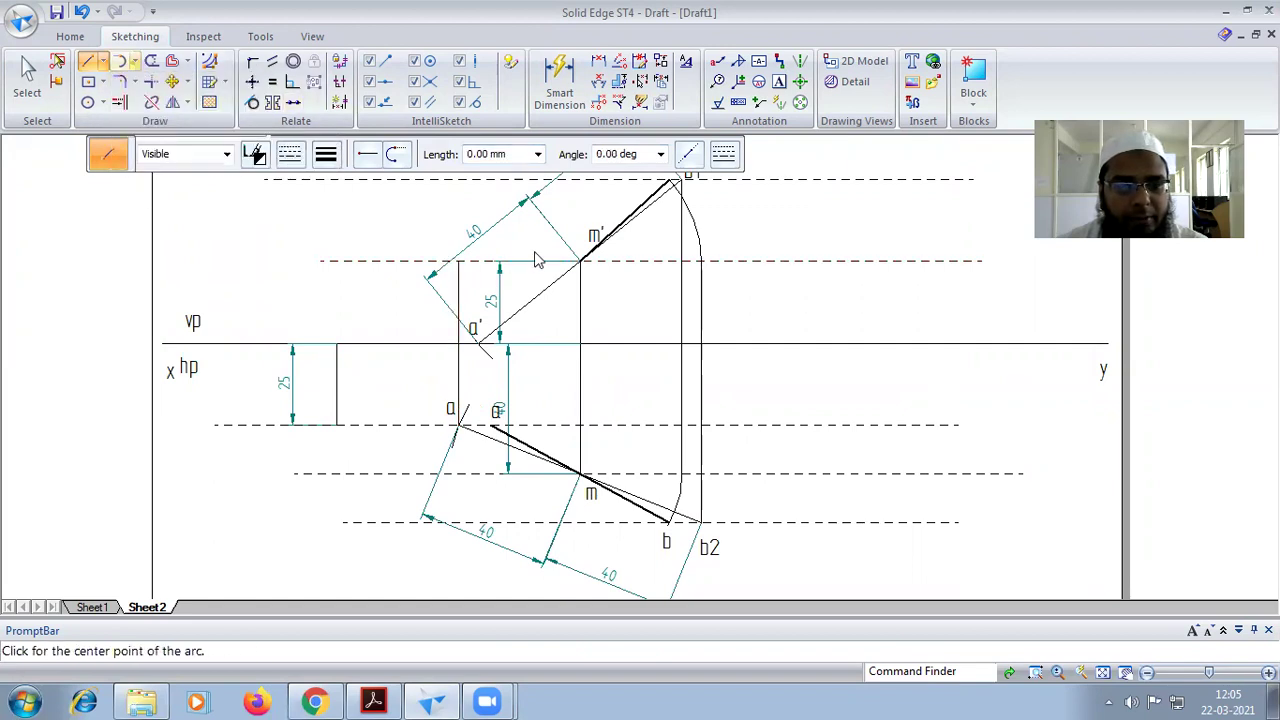
left_click(580, 261)
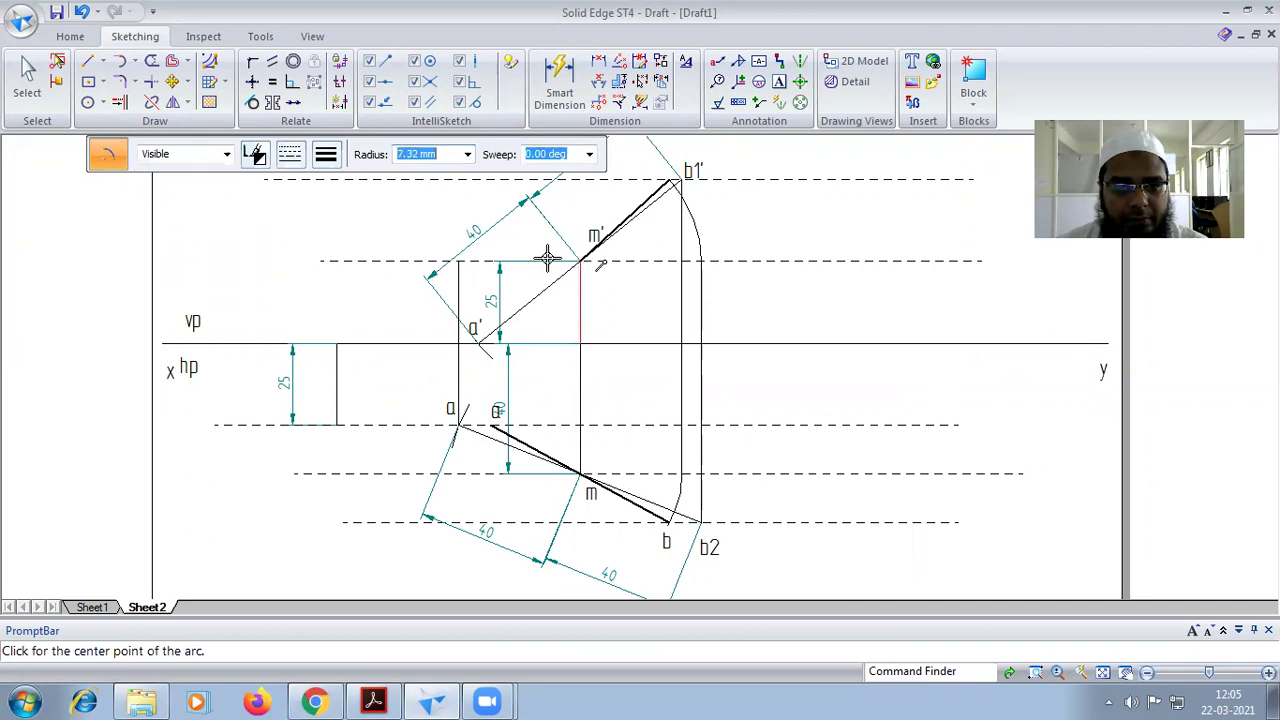
left_click(459, 262)
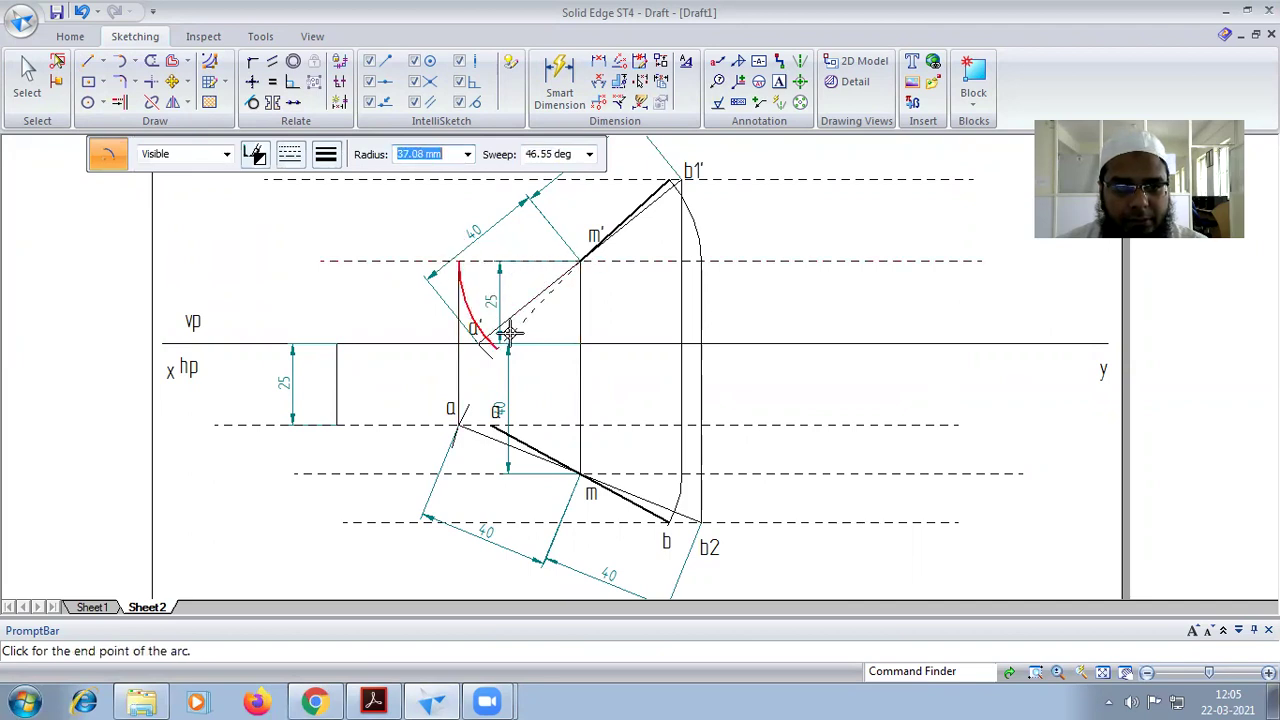
scroll(509, 333, "up", 4)
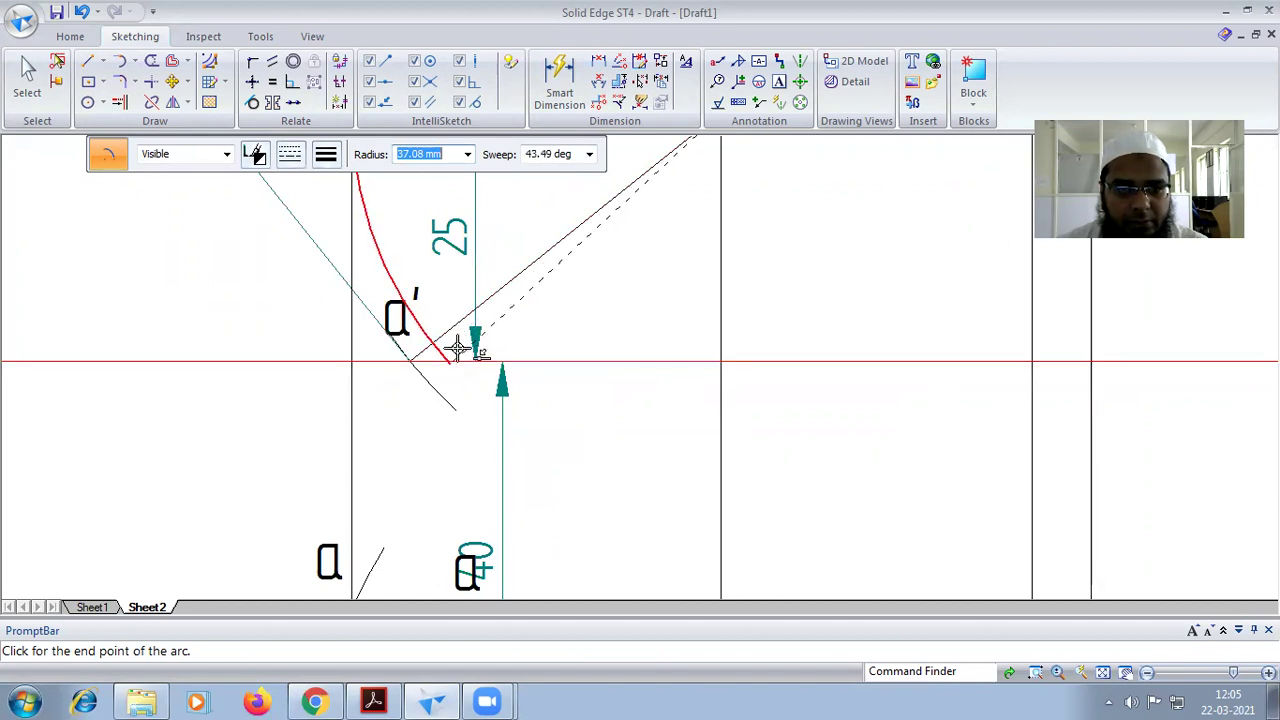
left_click(458, 349)
scroll(723, 531, "down", 2)
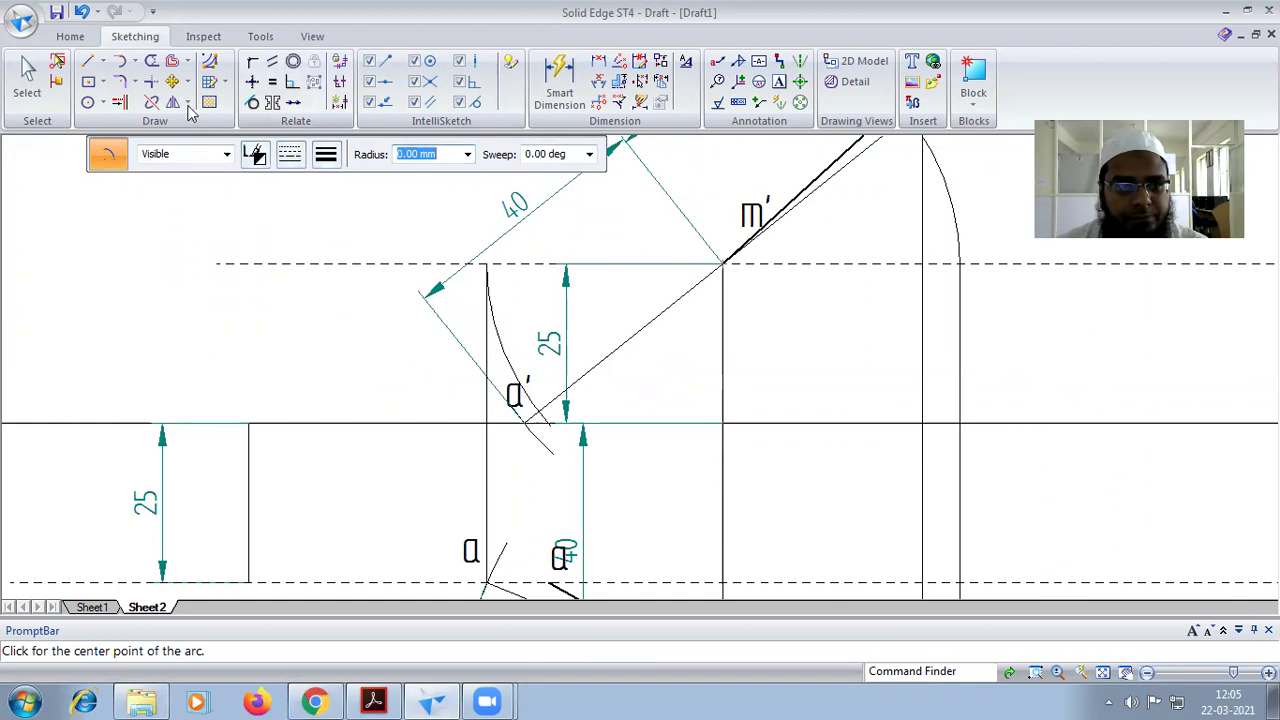
Step: Draw a thicker line from m' down to the xy line to locate a'
left_click(87, 61)
left_click(326, 154)
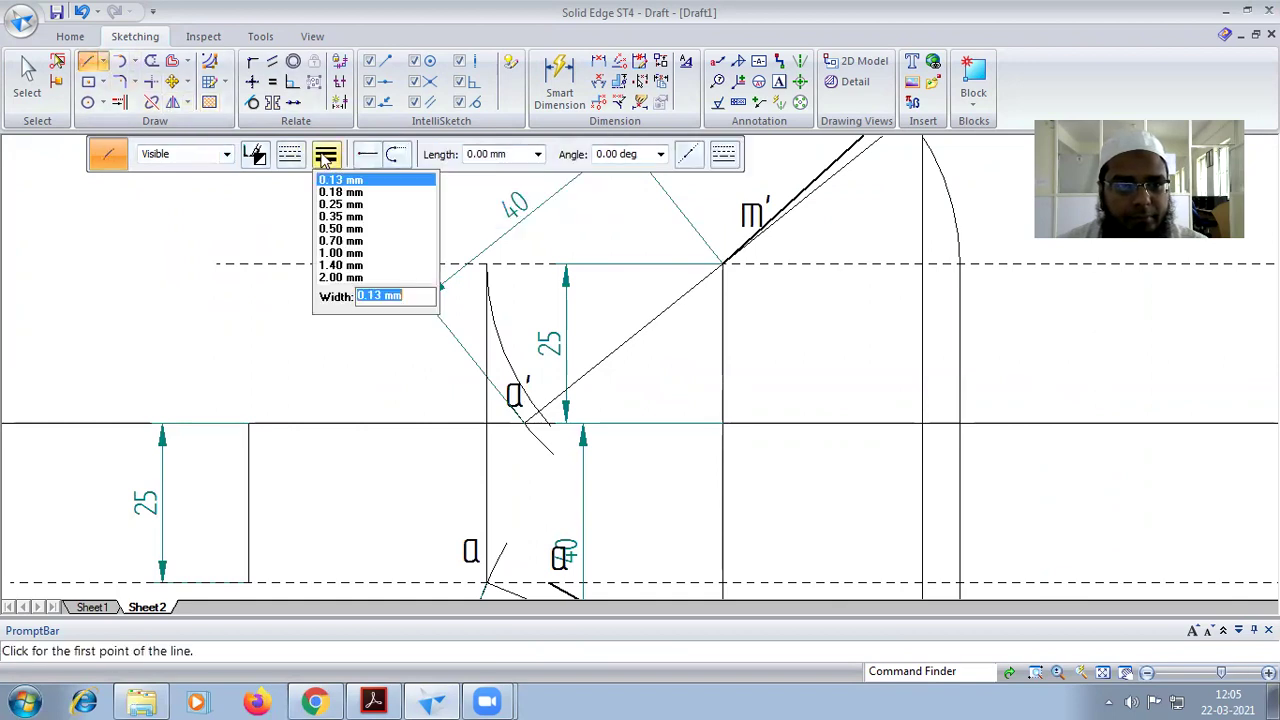
left_click(338, 238)
scroll(557, 400, "up", 3)
scroll(634, 349, "down", 2)
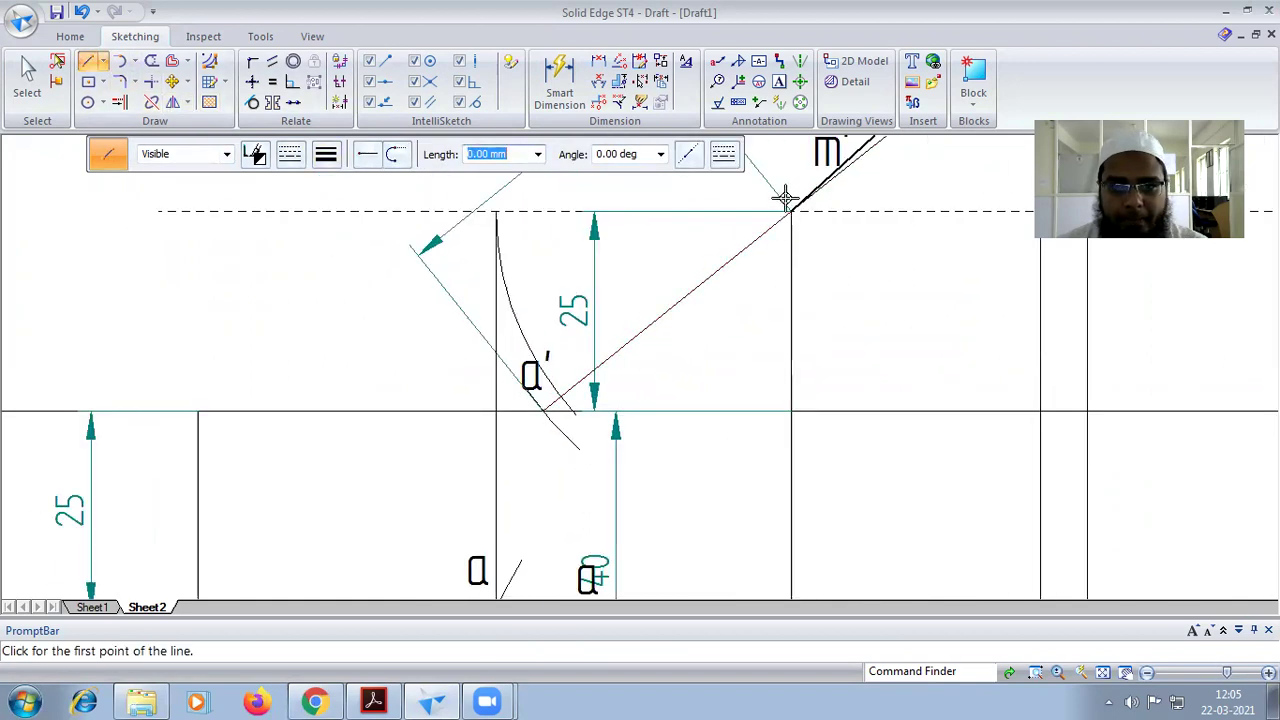
scroll(565, 395, "up", 4)
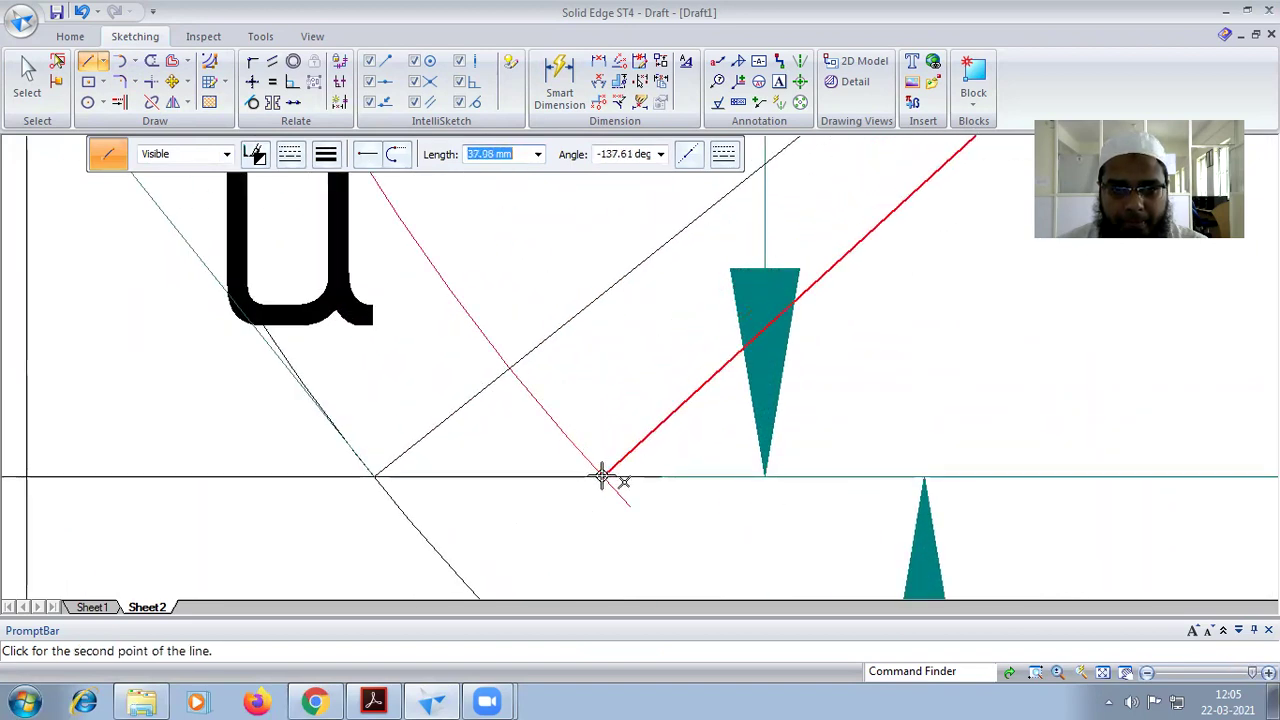
left_click(601, 475)
left_click(1102, 672)
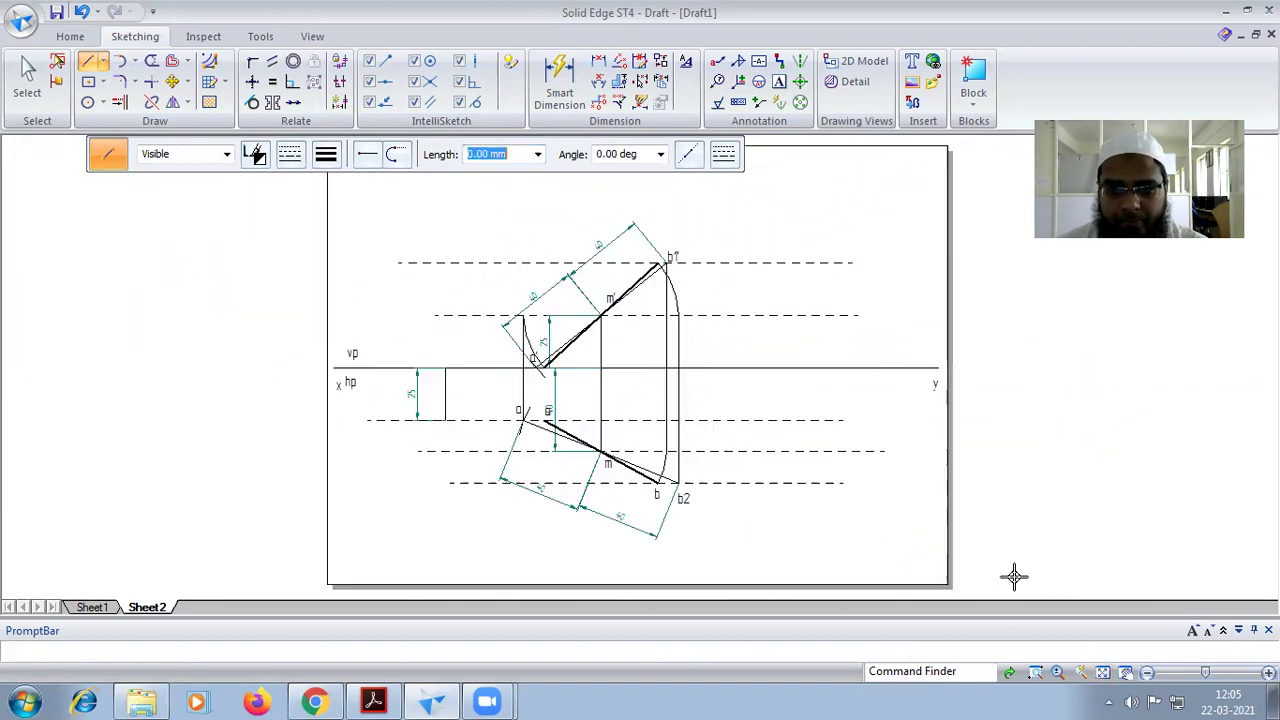
scroll(626, 388, "up", 2)
Step: Label the new front-view point on the xy line as a'
left_click(779, 81)
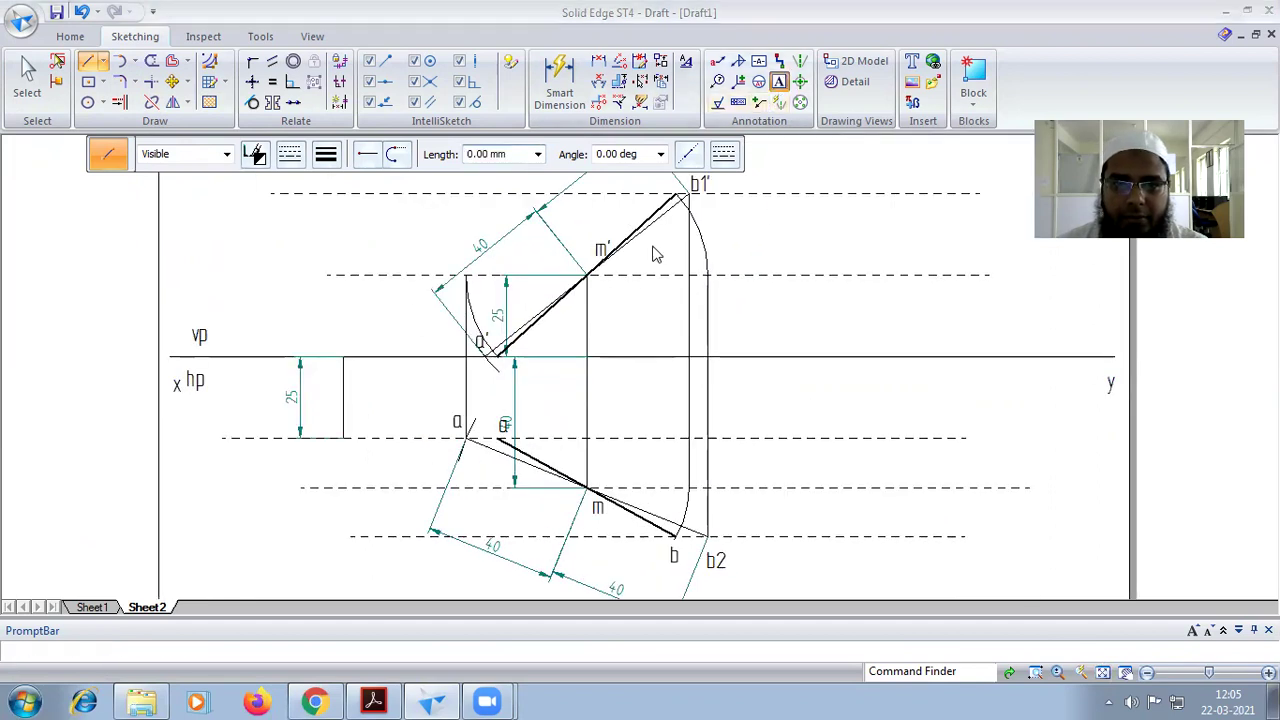
left_click(507, 345)
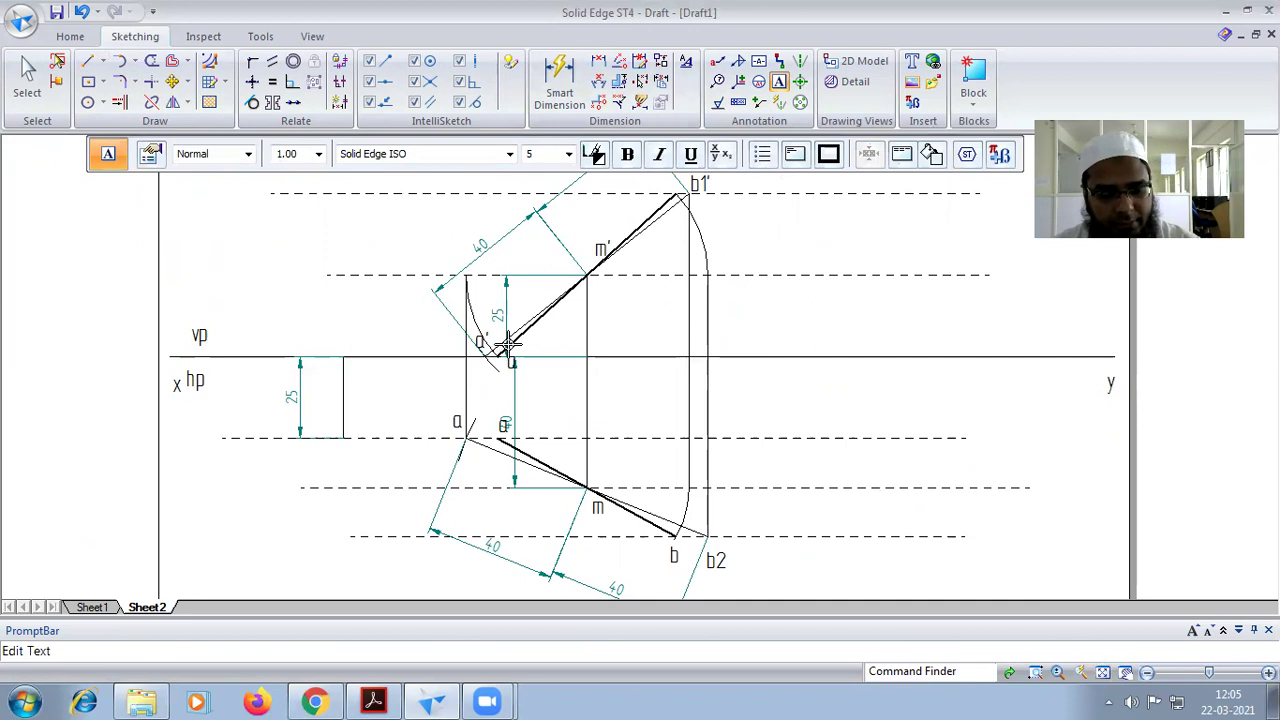
type("a'")
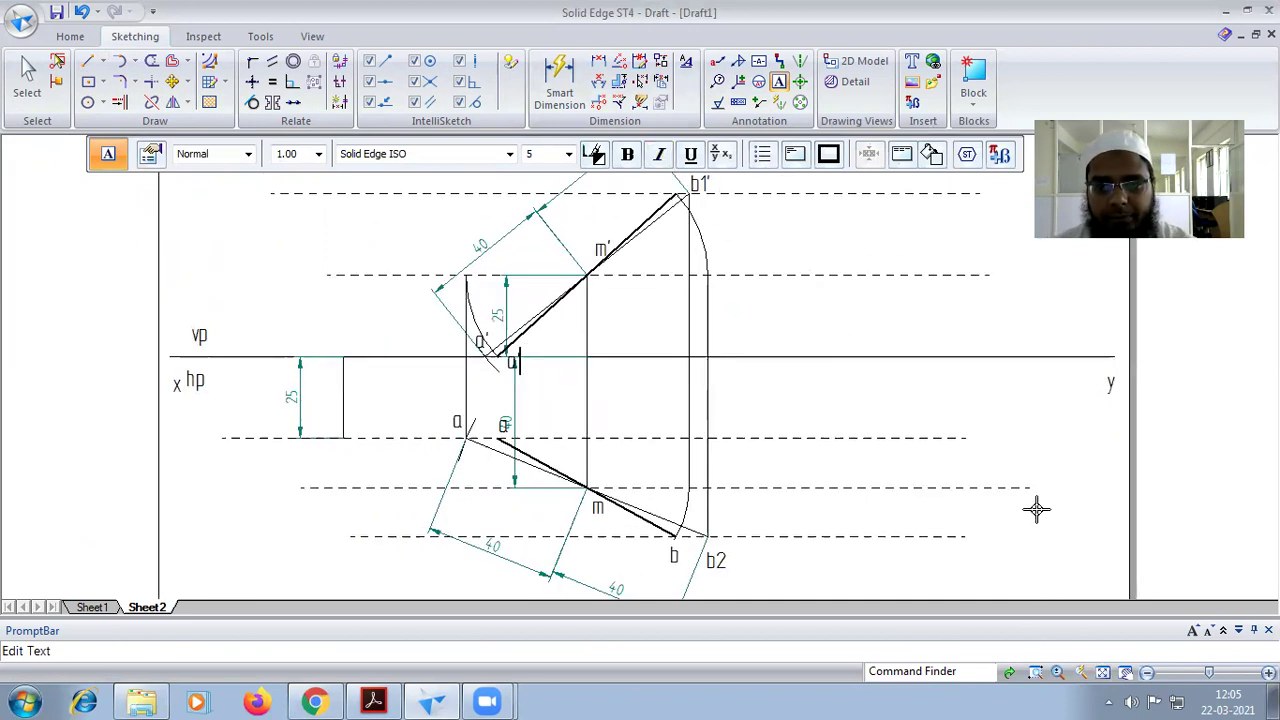
left_click(1103, 673)
scroll(681, 290, "up", 3)
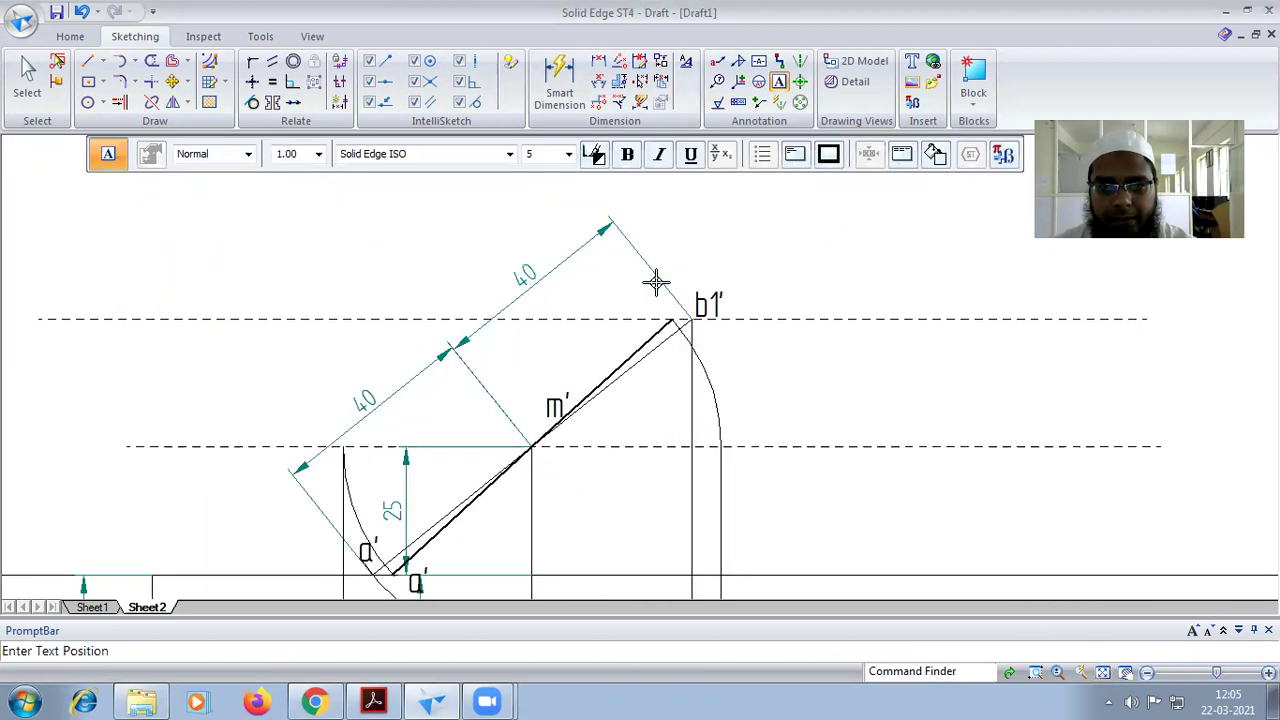
Step: Add the b' label beside b1'
left_click(656, 283)
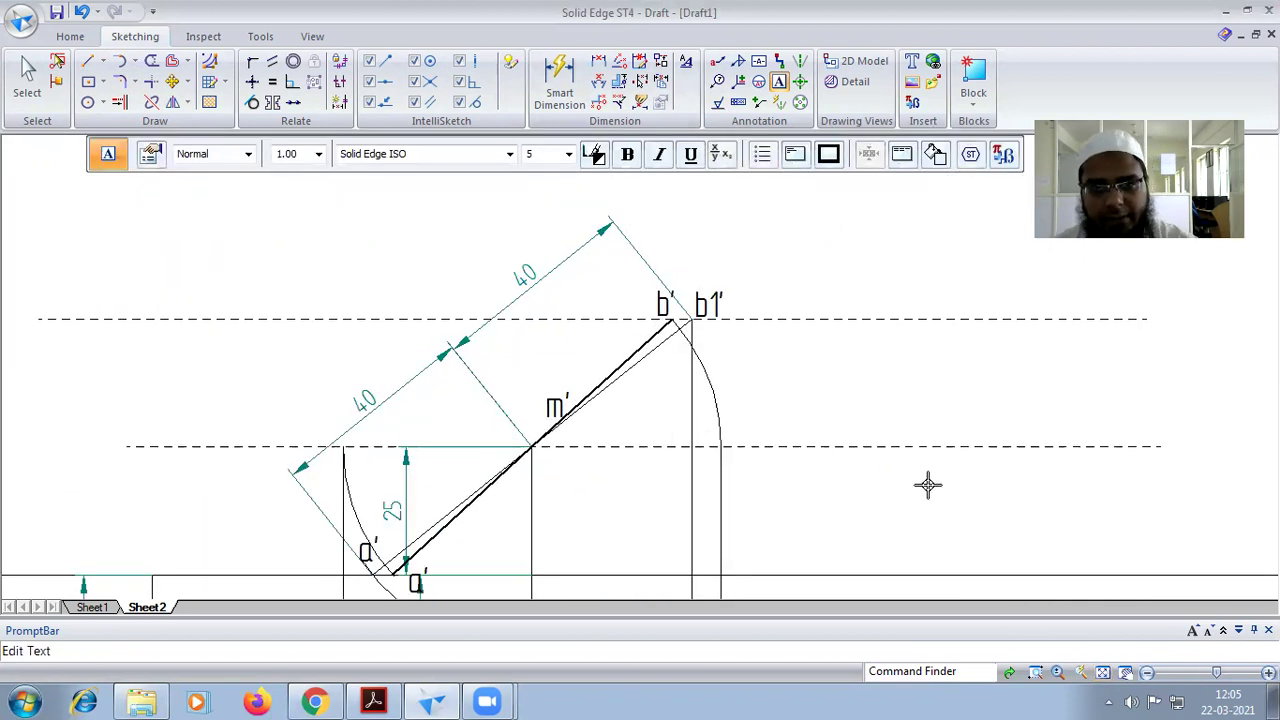
left_click(1105, 672)
scroll(643, 389, "up", 3)
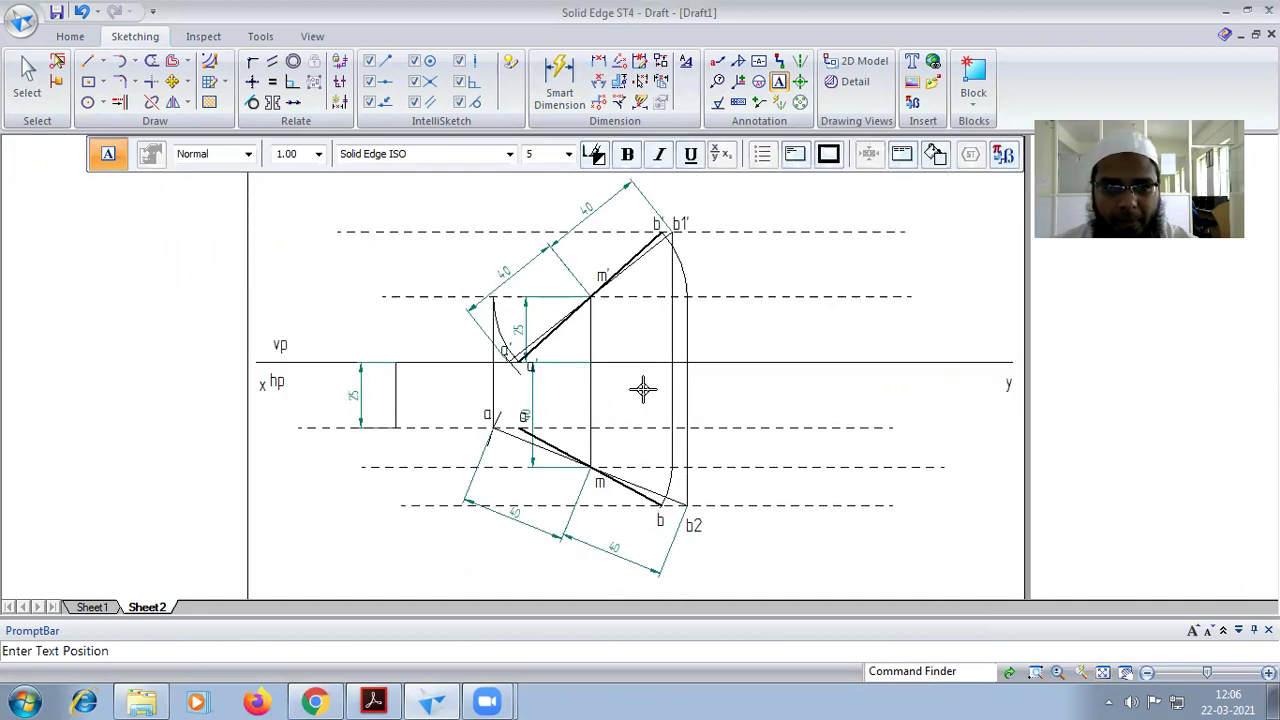
scroll(643, 389, "up", 1)
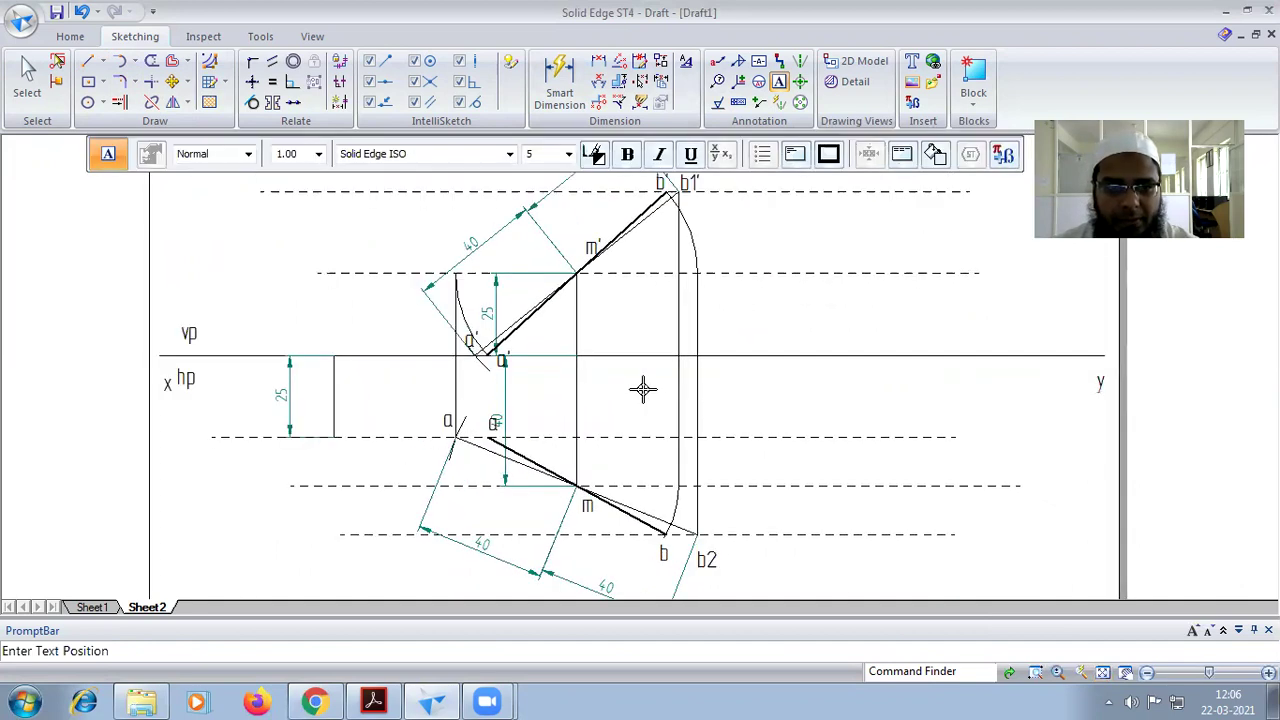
Step: Draw a vertical projector from a' down to the 40 mm front line
left_click(88, 61)
left_click(326, 153)
left_click(386, 220)
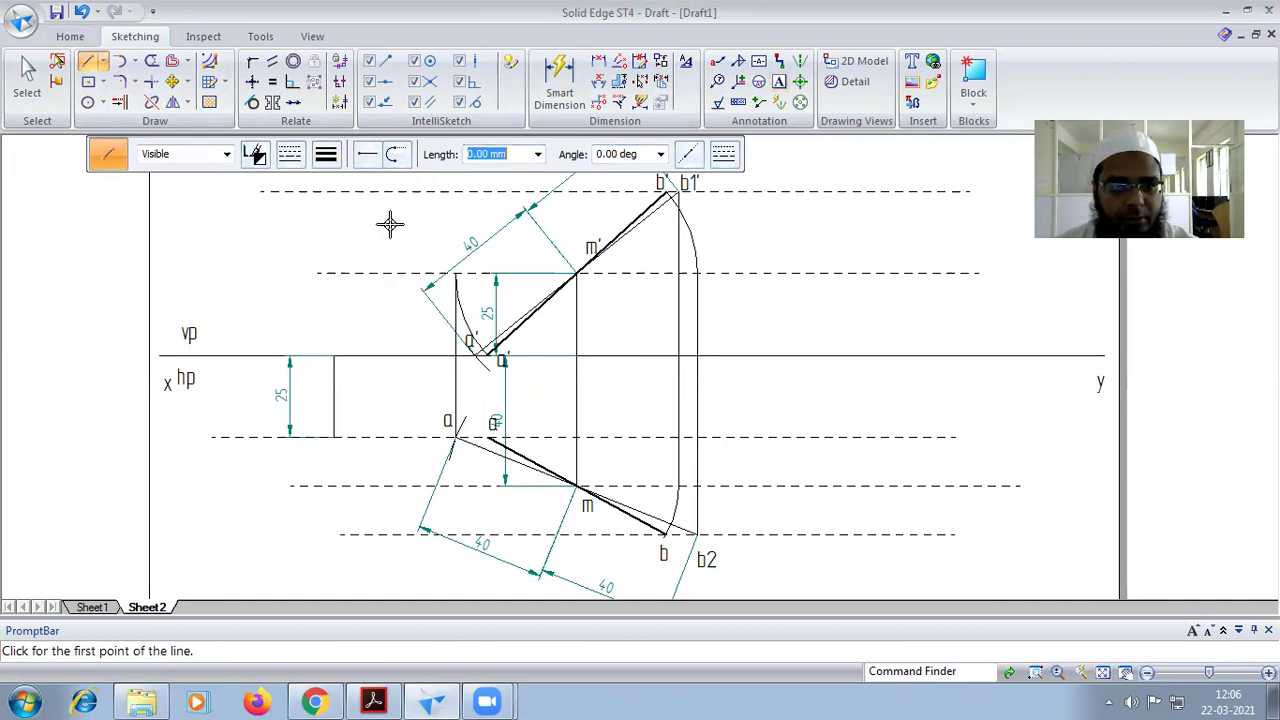
left_click(474, 354)
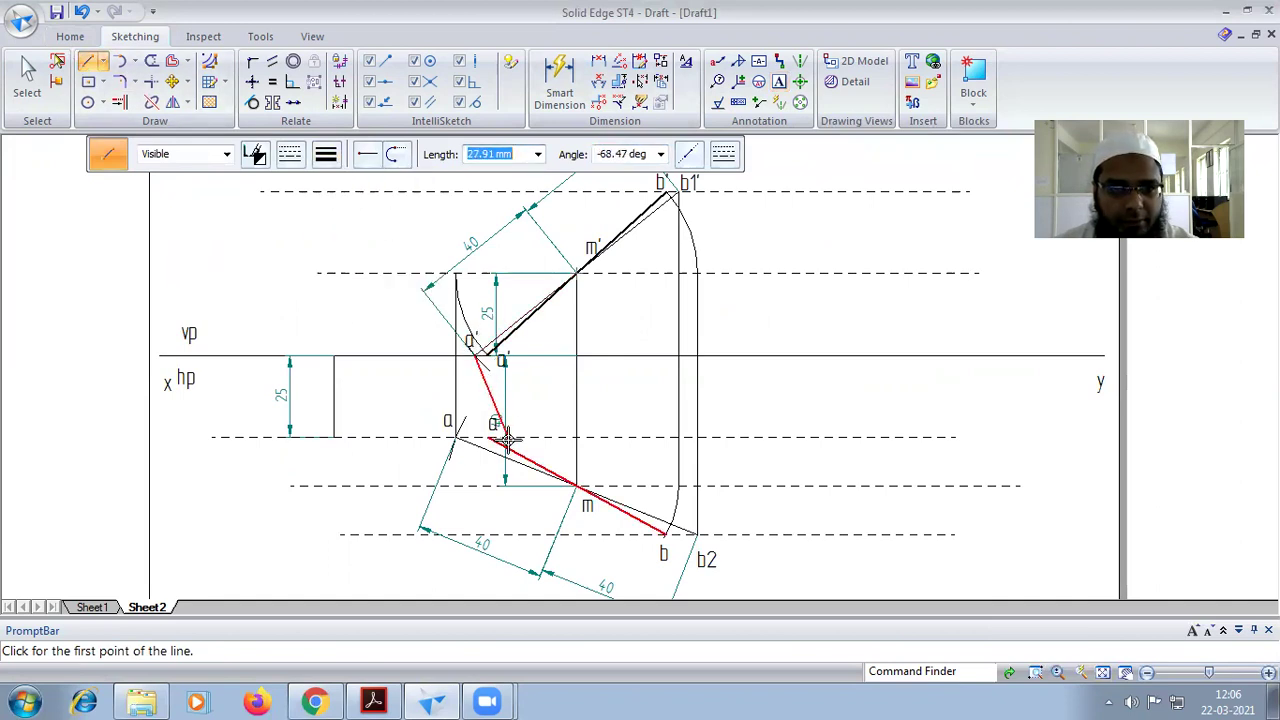
left_click(473, 485)
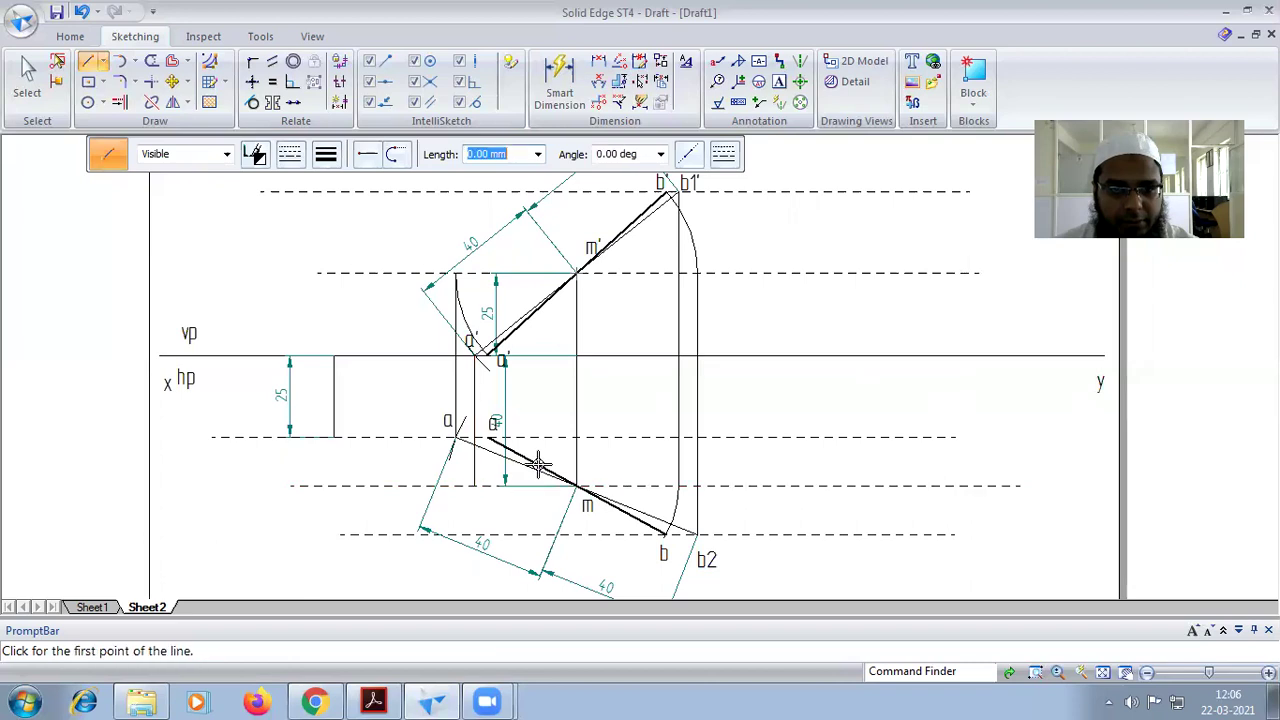
Step: Swing a thin 0.13 mm arc about m from the projector end up to line ab
left_click(134, 62)
left_click(160, 124)
left_click(326, 154)
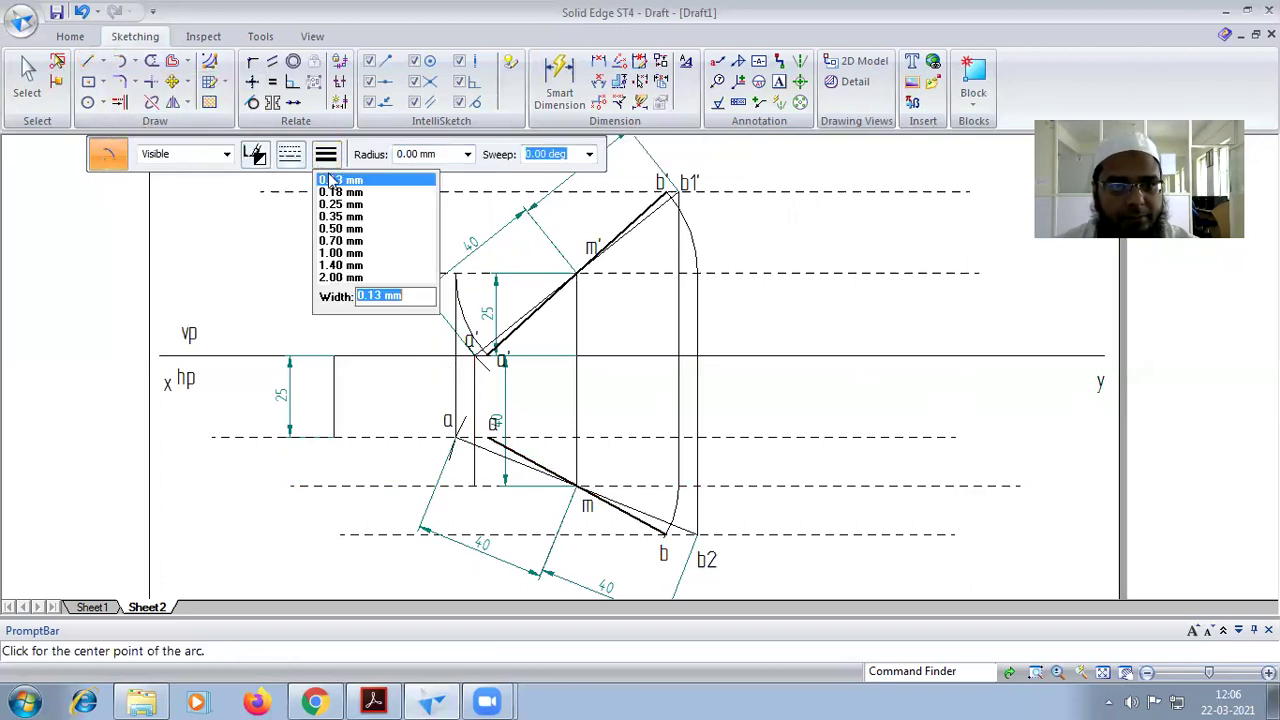
left_click(332, 180)
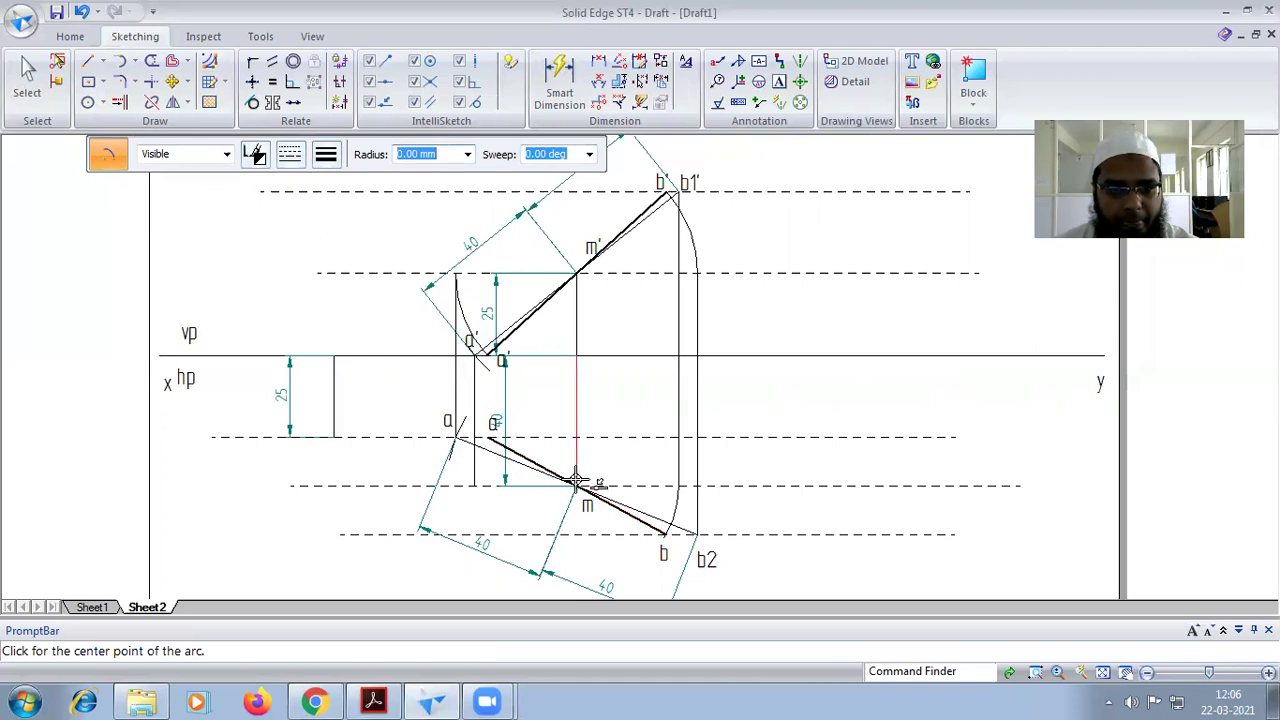
left_click(476, 488)
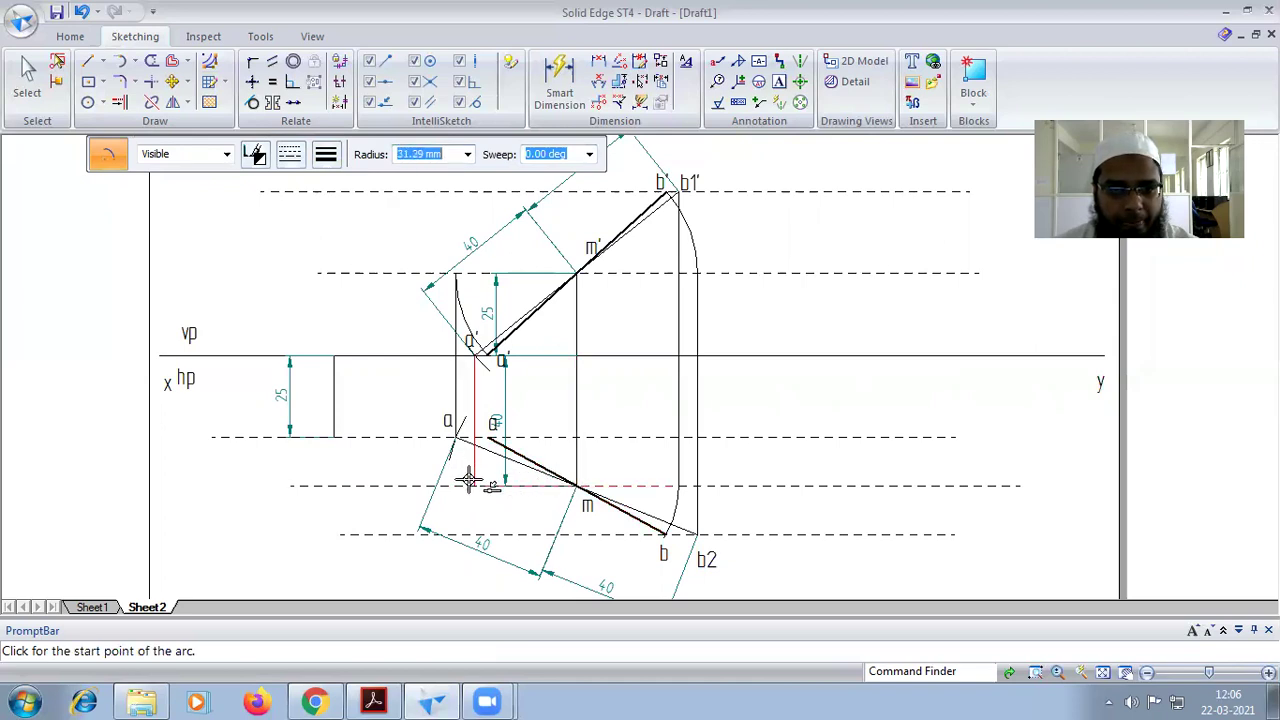
left_click(476, 480)
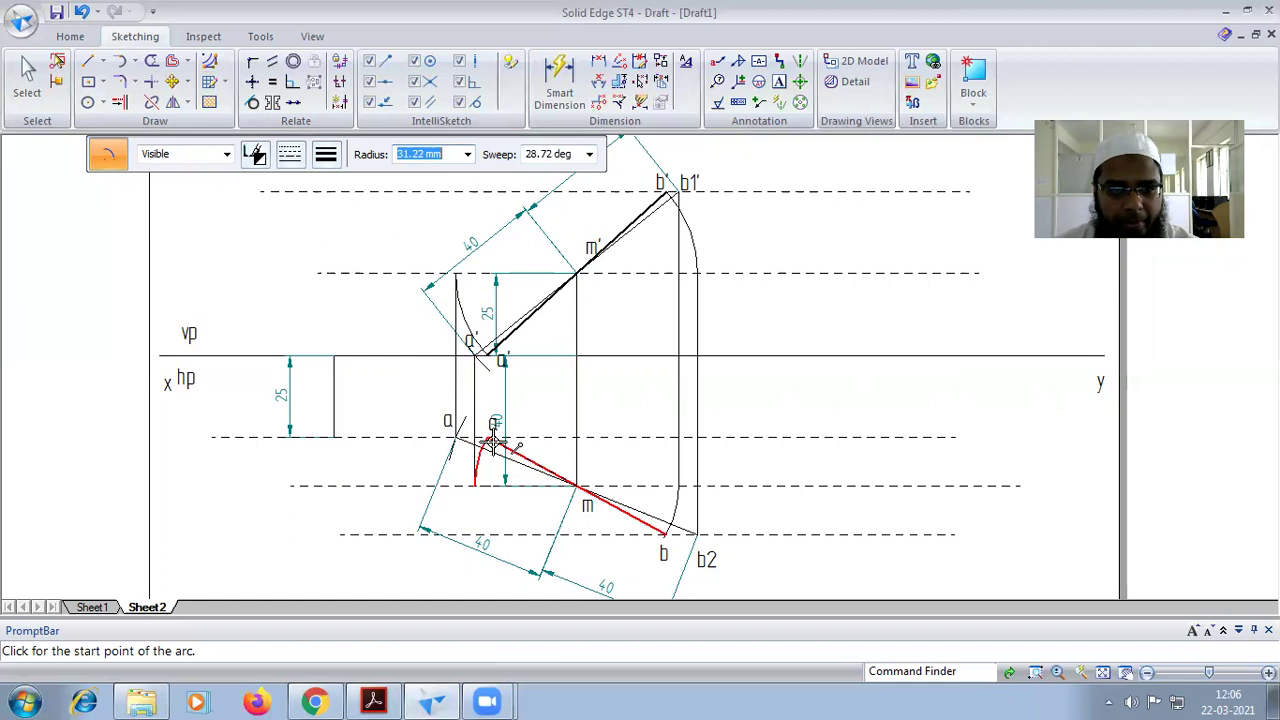
left_click(493, 443)
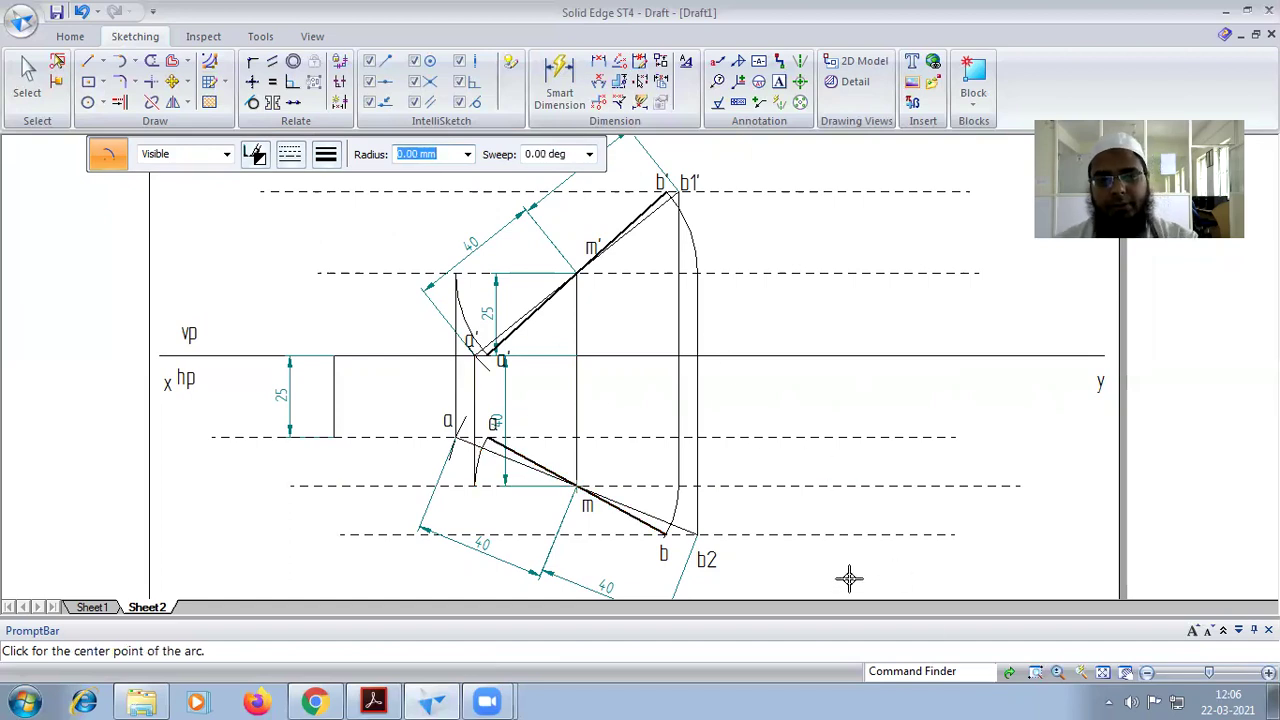
Step: Check the PDF problem sheet, then return to the Solid Edge drawing
scroll(726, 500, "down", 2)
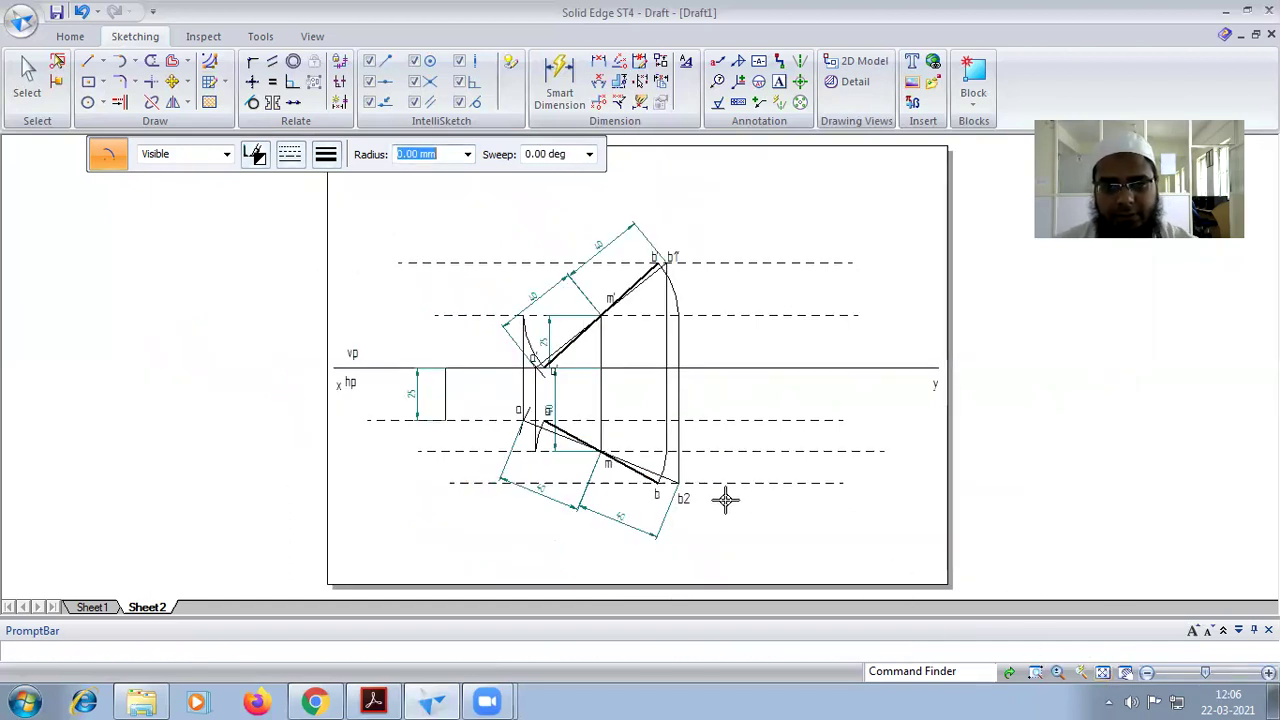
left_click(396, 698)
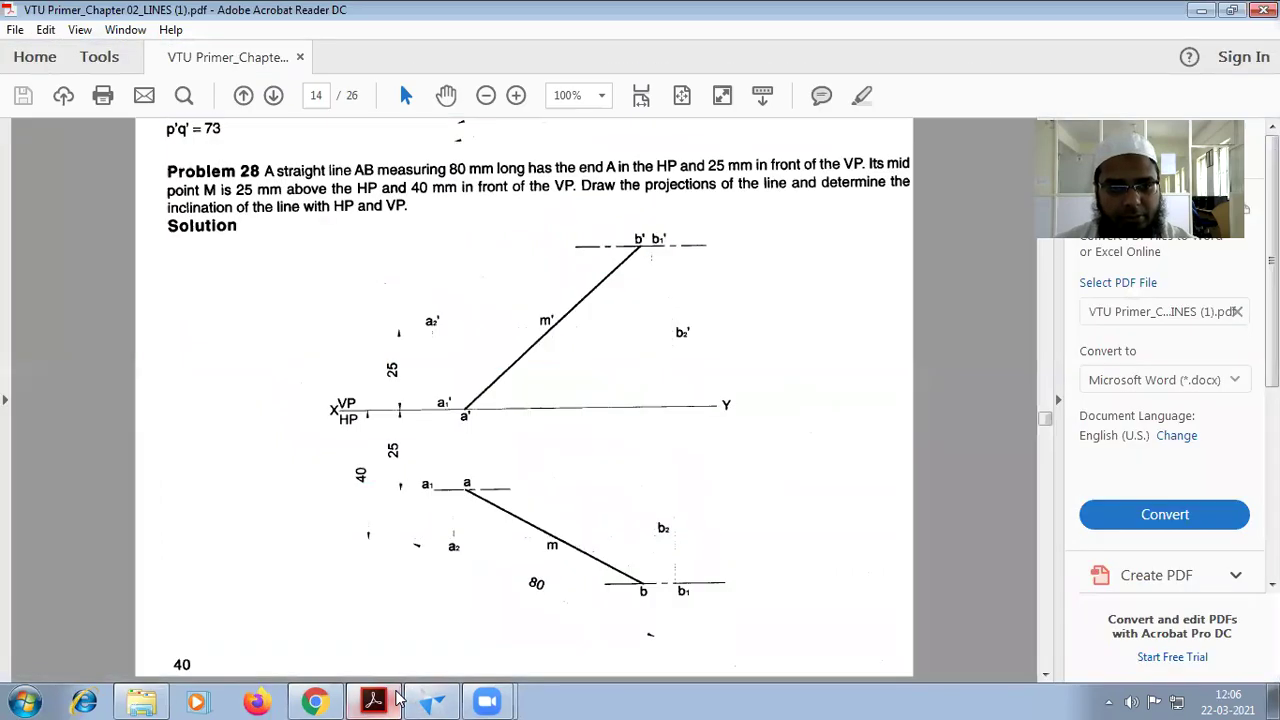
left_click(431, 701)
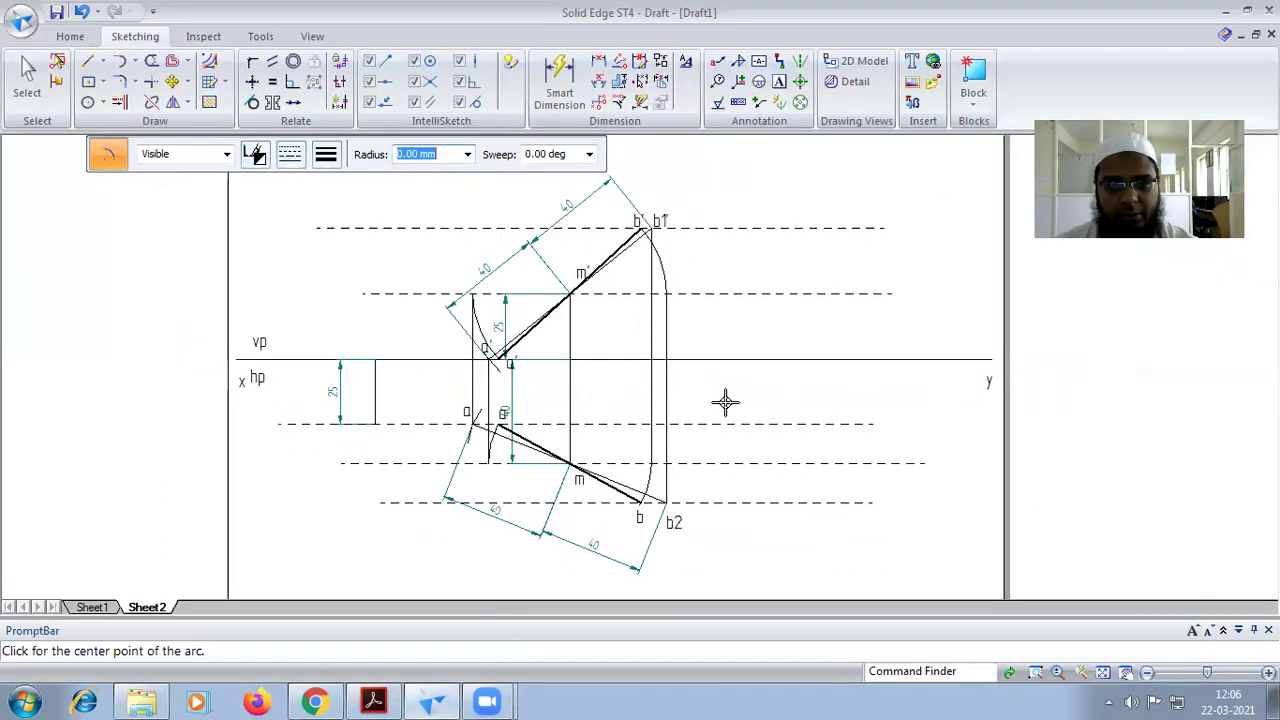
scroll(726, 402, "up", 1)
scroll(726, 402, "down", 2)
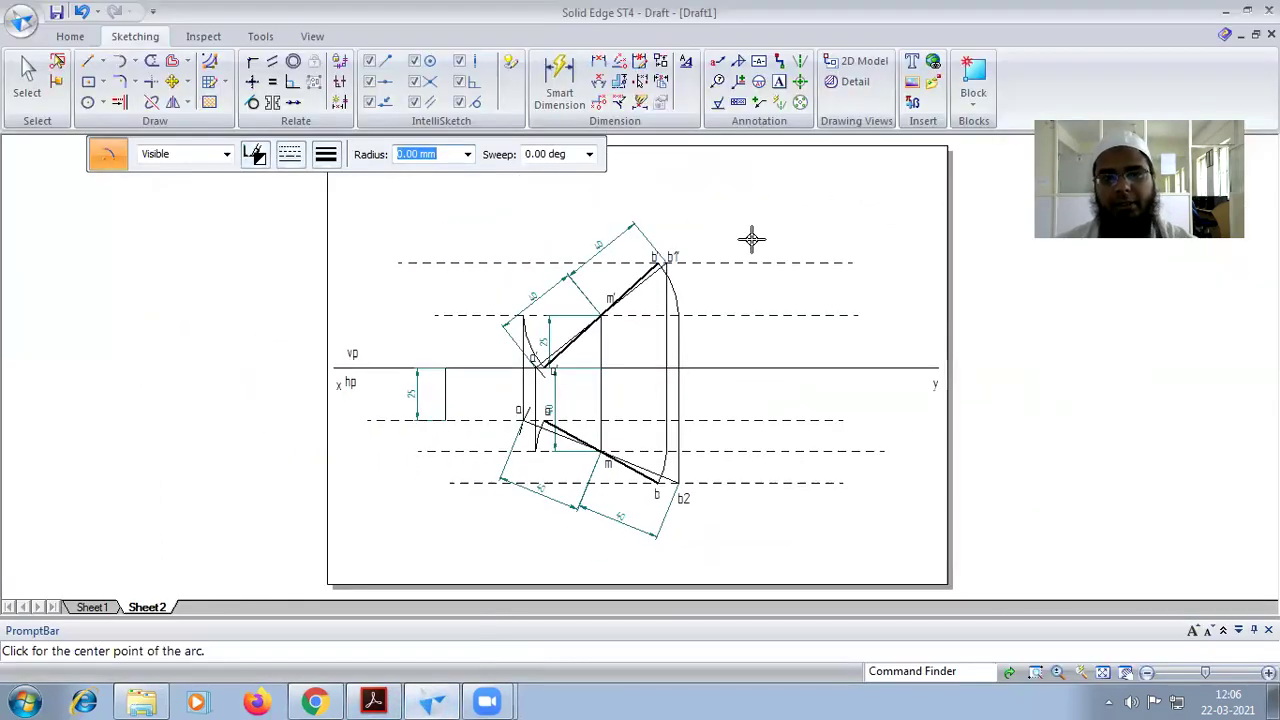